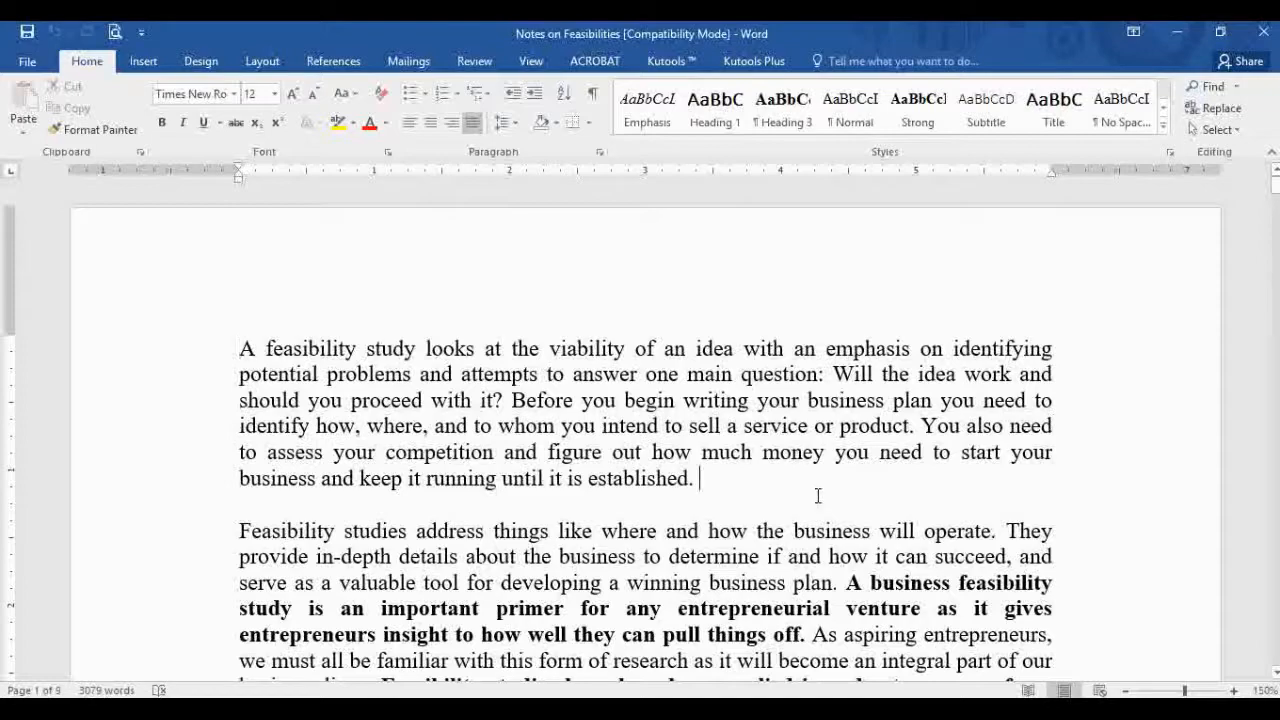
# Step: Scroll down to page 2 and place the cursor after 'financial data'
pyautogui.scroll(-15, 817, 495)
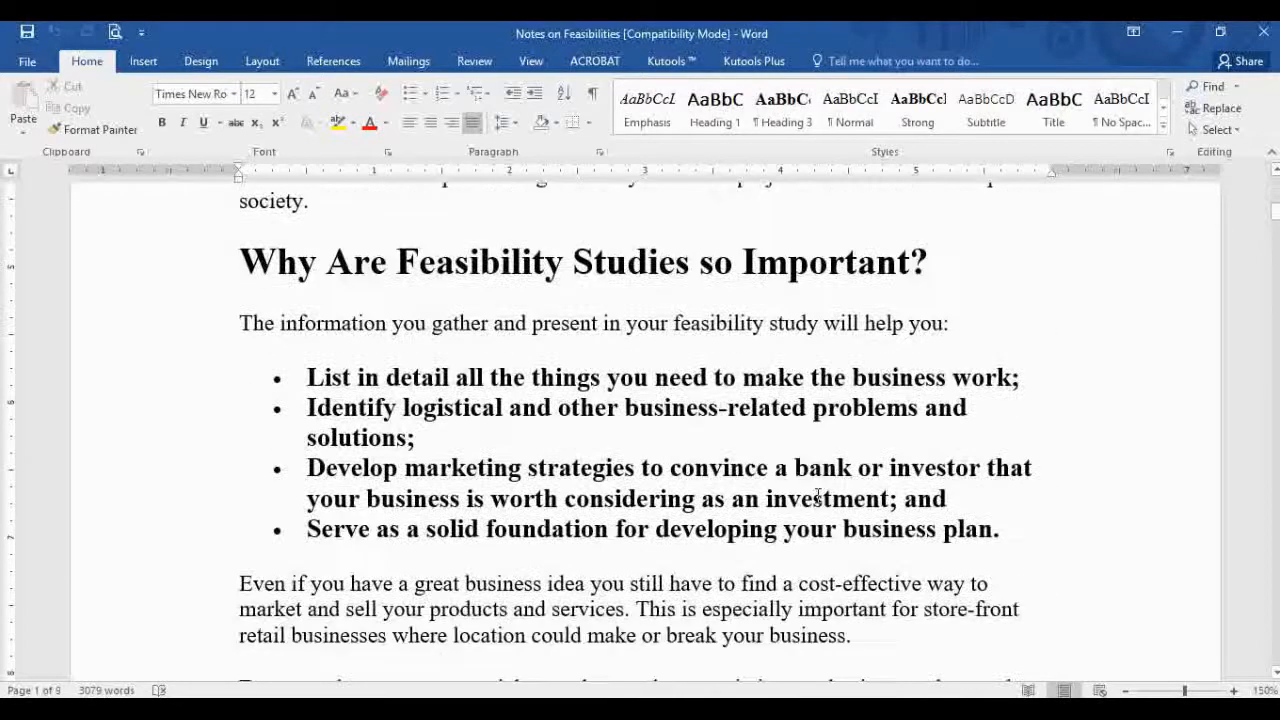
pyautogui.scroll(-10, 817, 495)
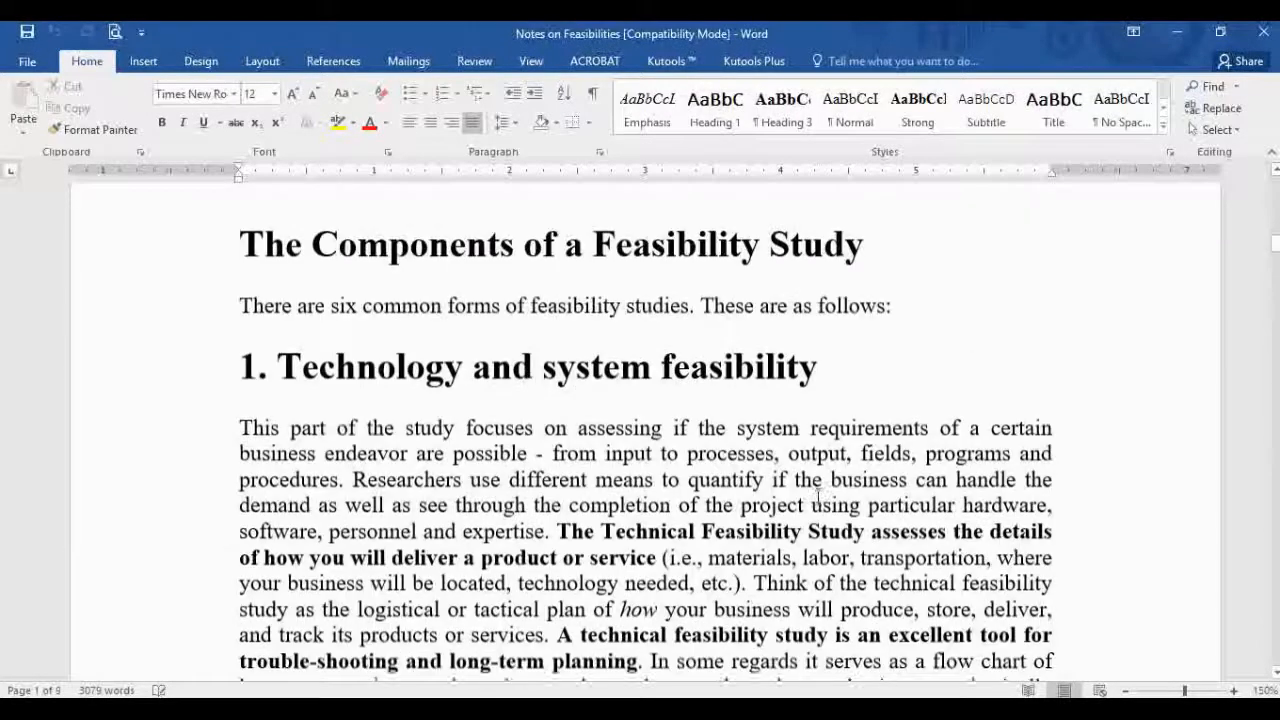
pyautogui.scroll(-5, 817, 495)
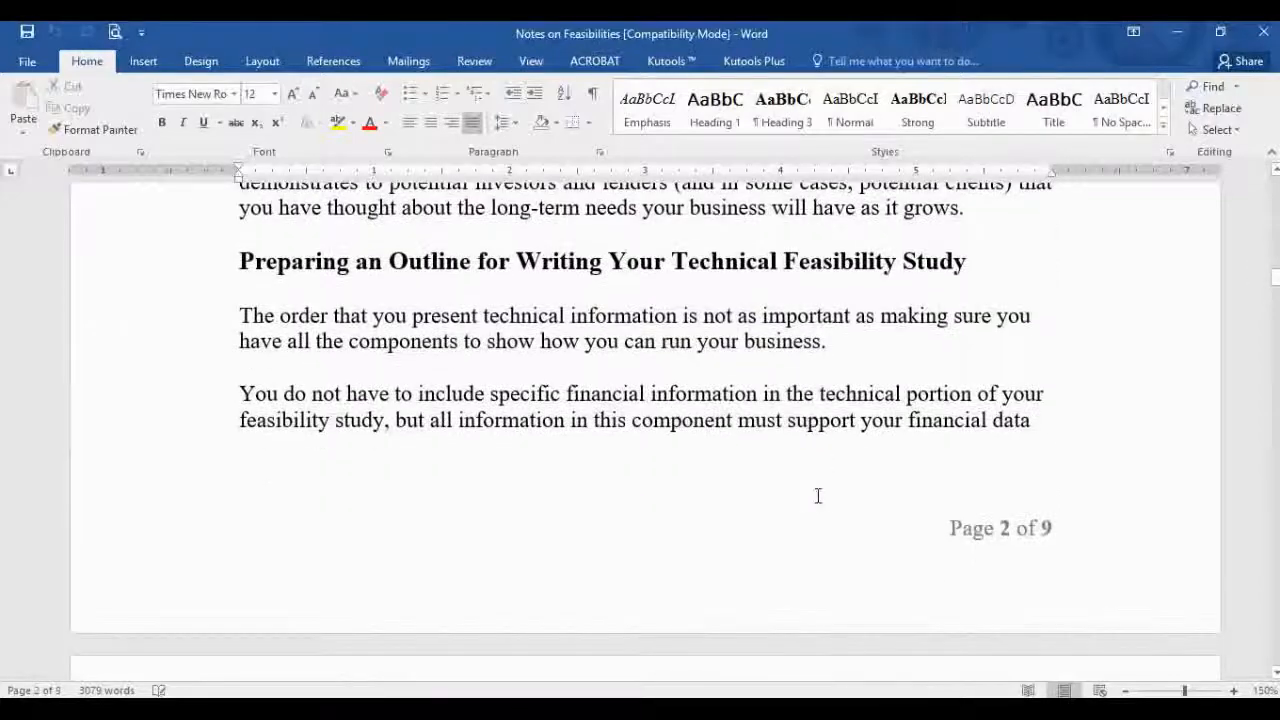
pyautogui.scroll(-15, 817, 495)
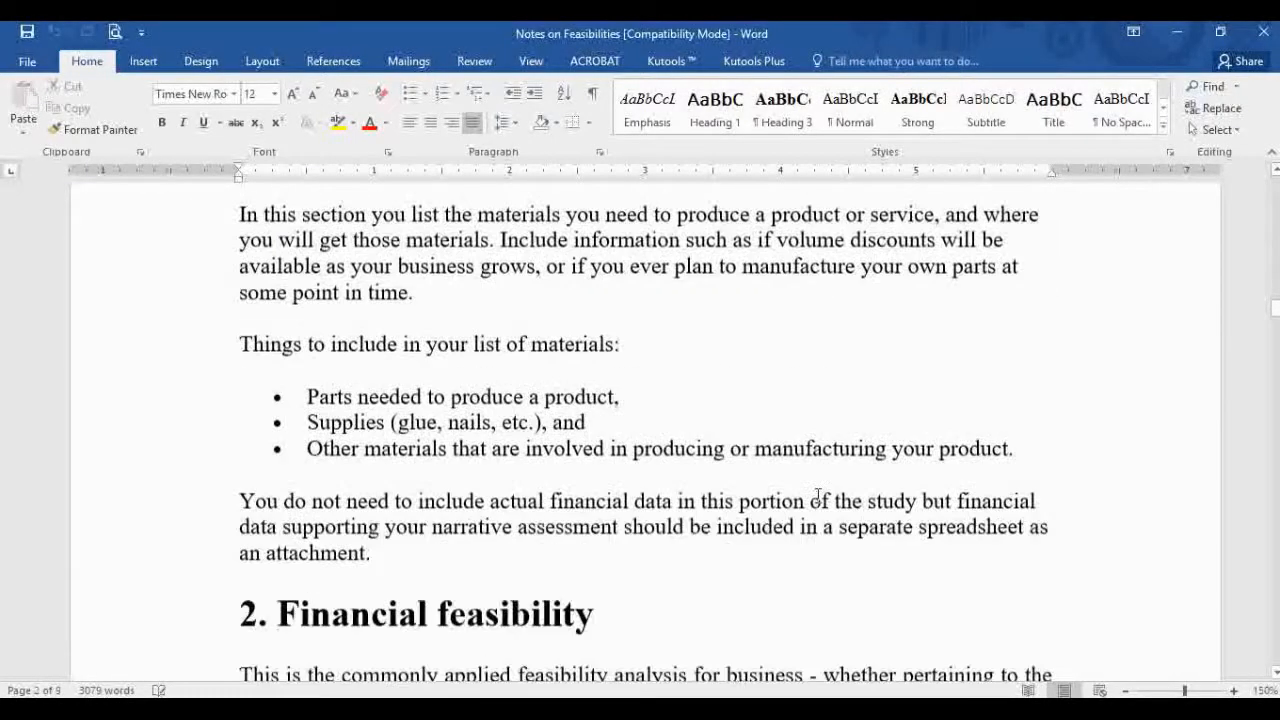
pyautogui.scroll(-4, 817, 495)
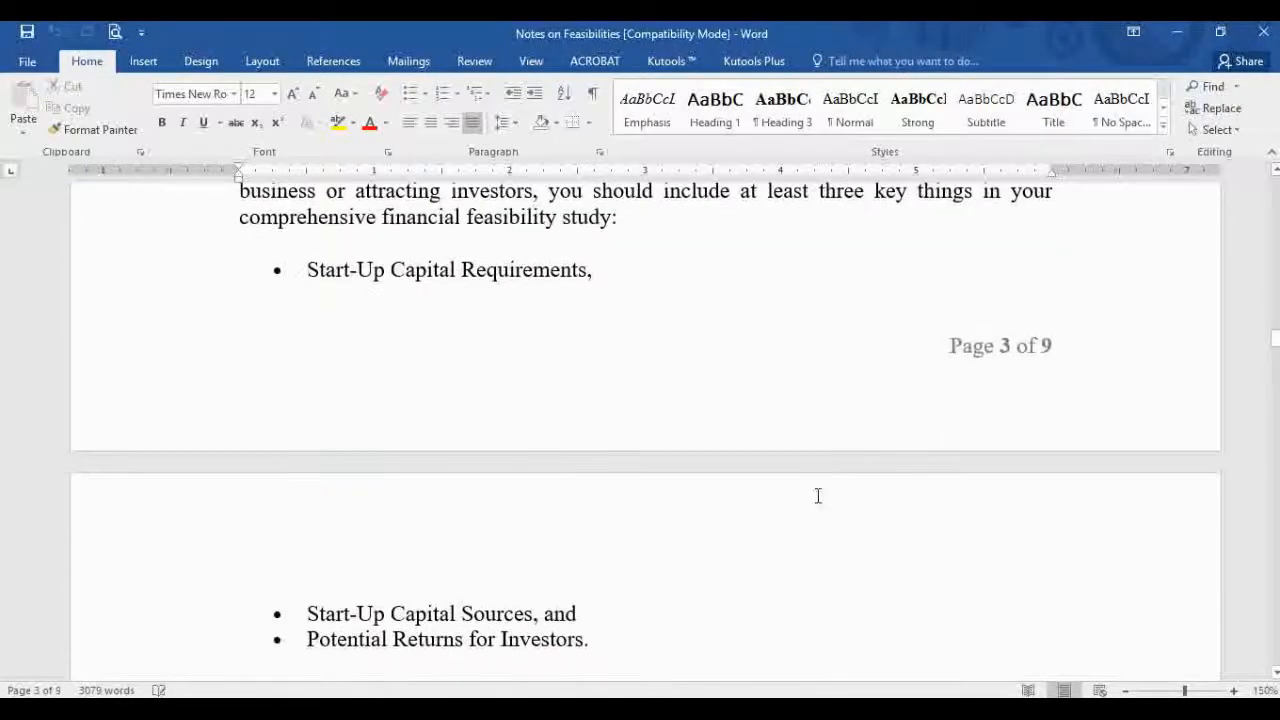
pyautogui.scroll(20, 817, 495)
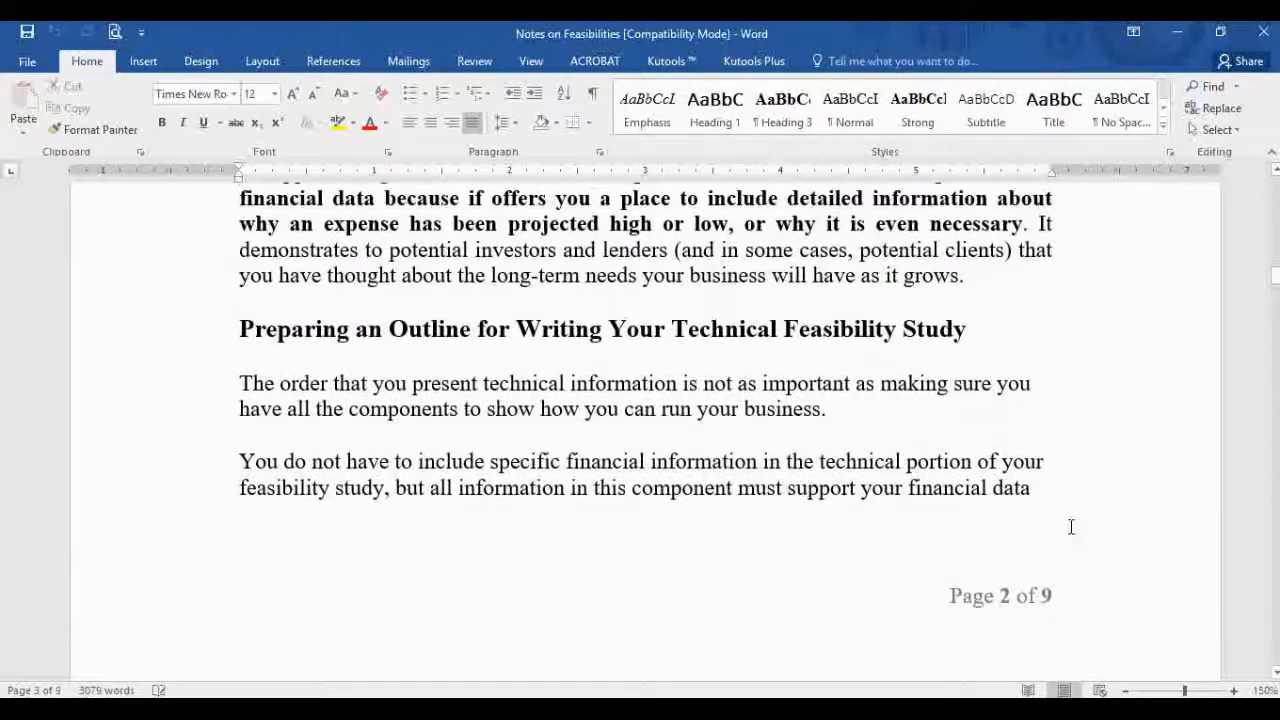
pyautogui.click(1079, 506)
pyautogui.scroll(-6, 319, 519)
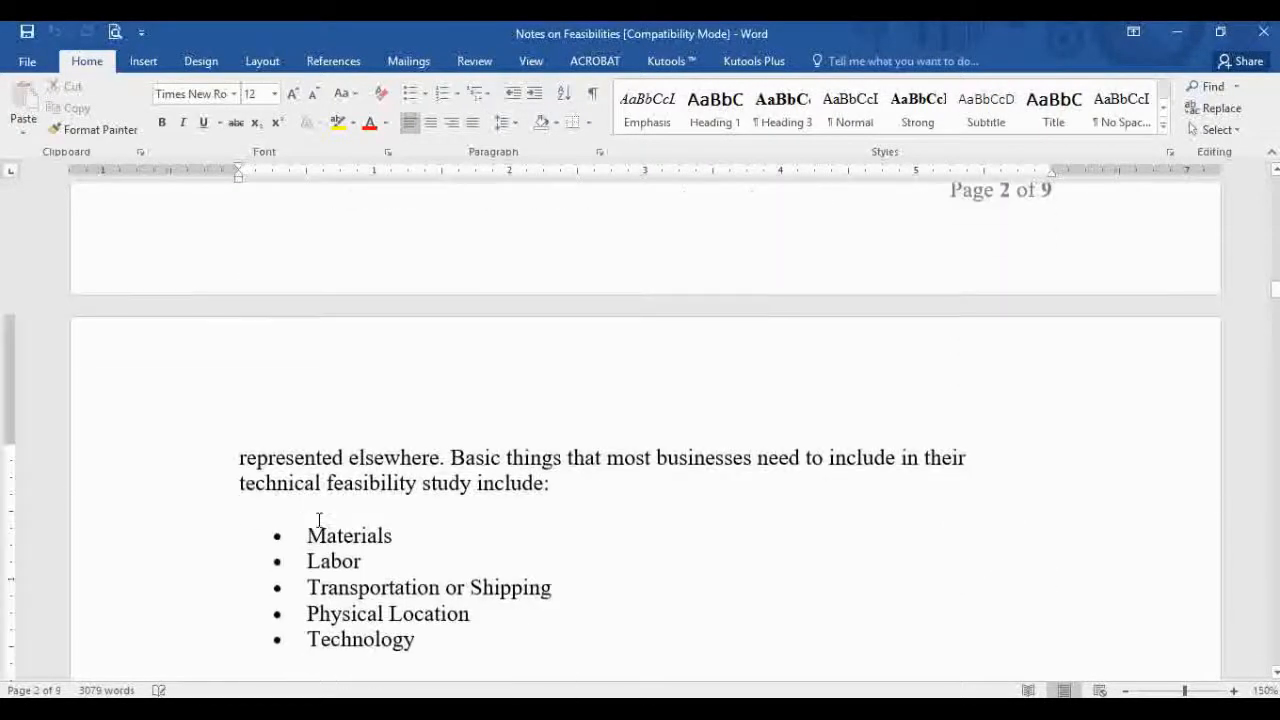
# Step: Select the two lines just above the bullet list, then clear the selection
pyautogui.click(189, 480)
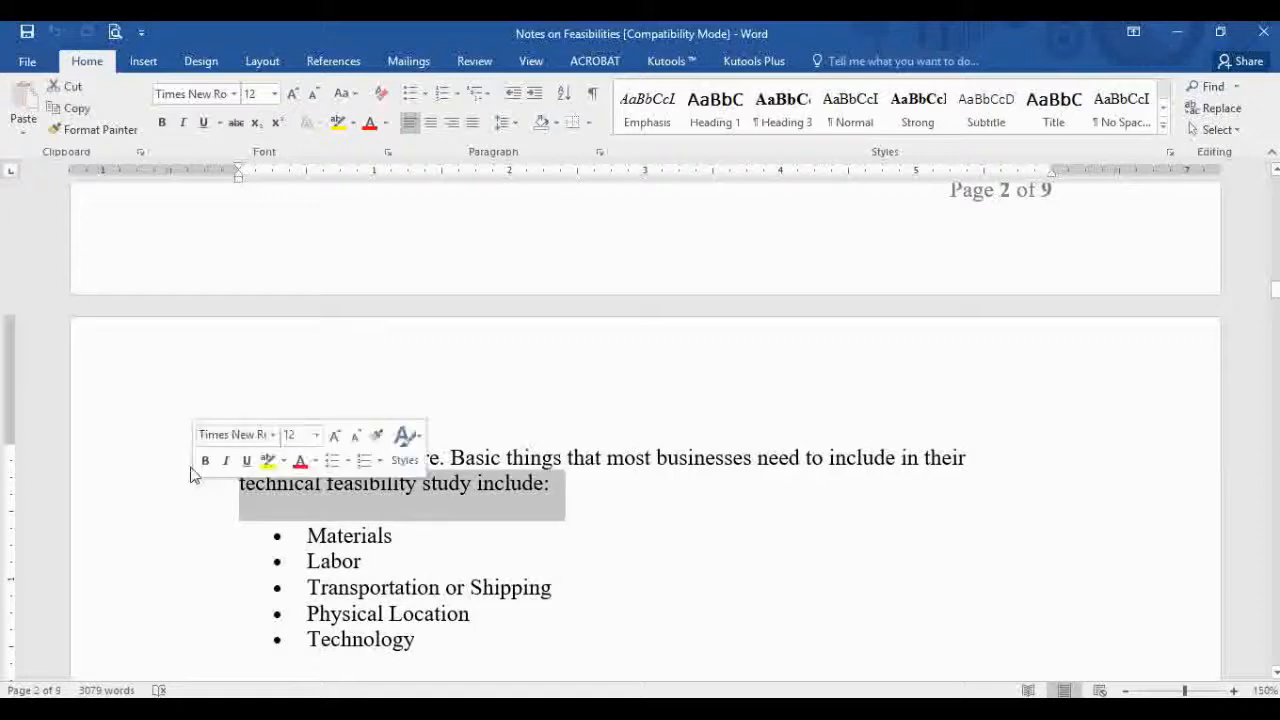
pyautogui.click(189, 470)
pyautogui.keyDown('shift'); pyautogui.click(147, 482); pyautogui.keyUp('shift')
pyautogui.scroll(3, 160, 480)
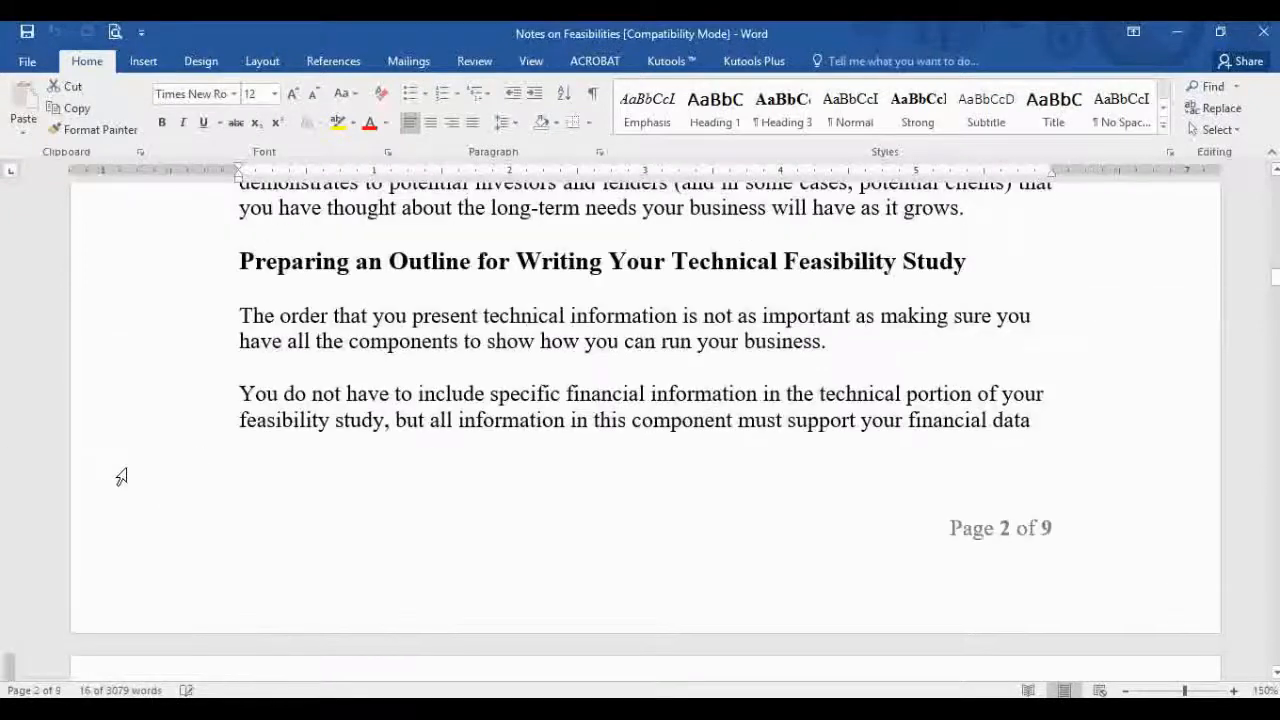
pyautogui.click(241, 420)
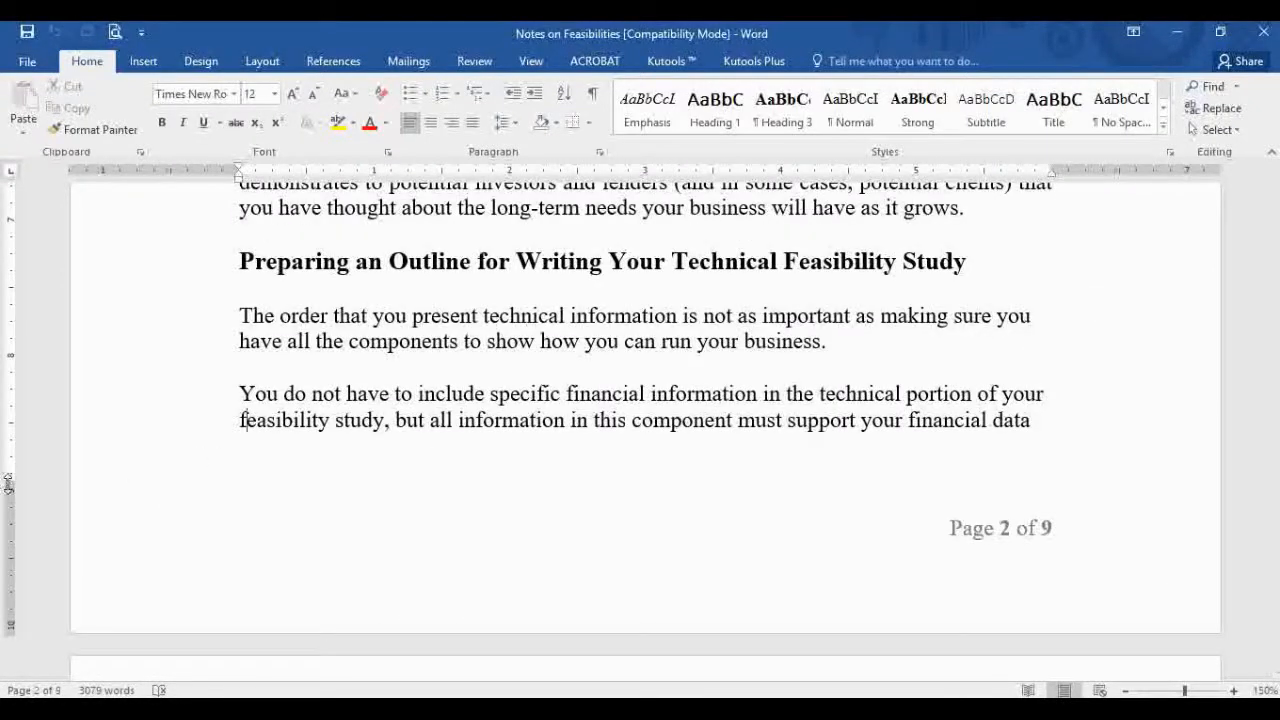
pyautogui.moveTo(8, 484); pyautogui.dragTo(8, 484)
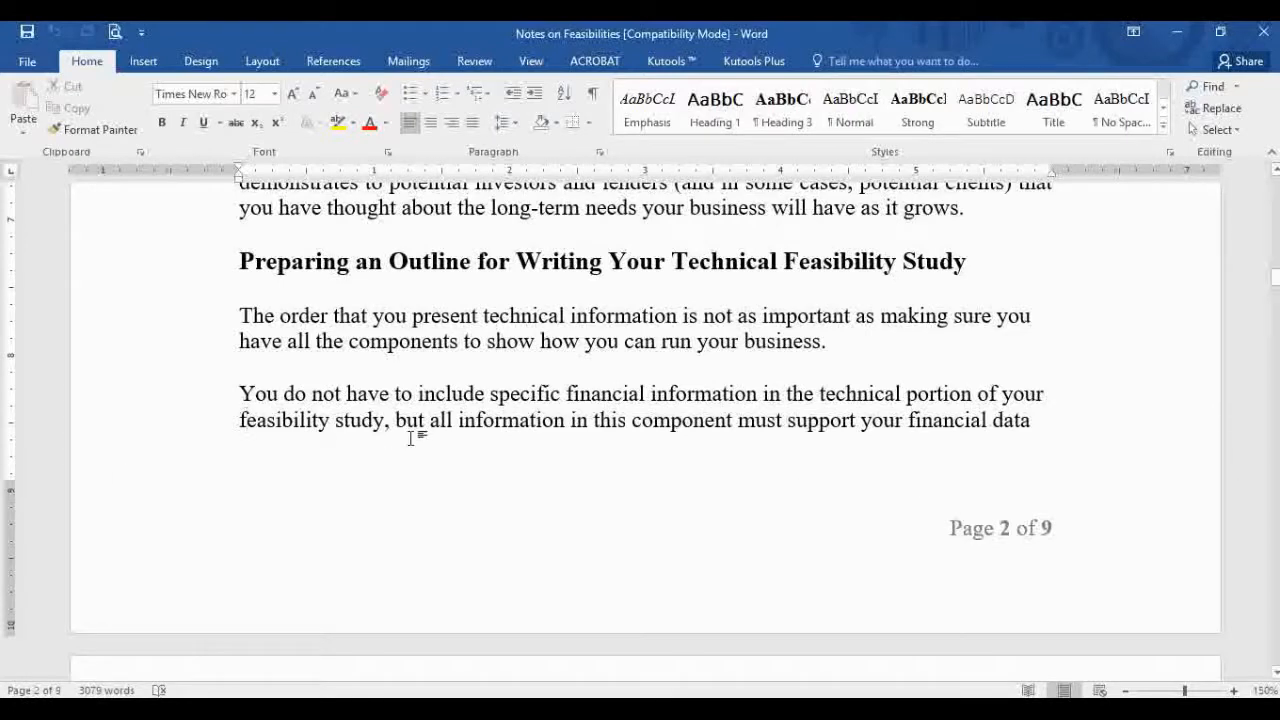
# Step: Turn off Widow/Orphan control for the paragraph at the end of page 2
pyautogui.rightClick(241, 393)
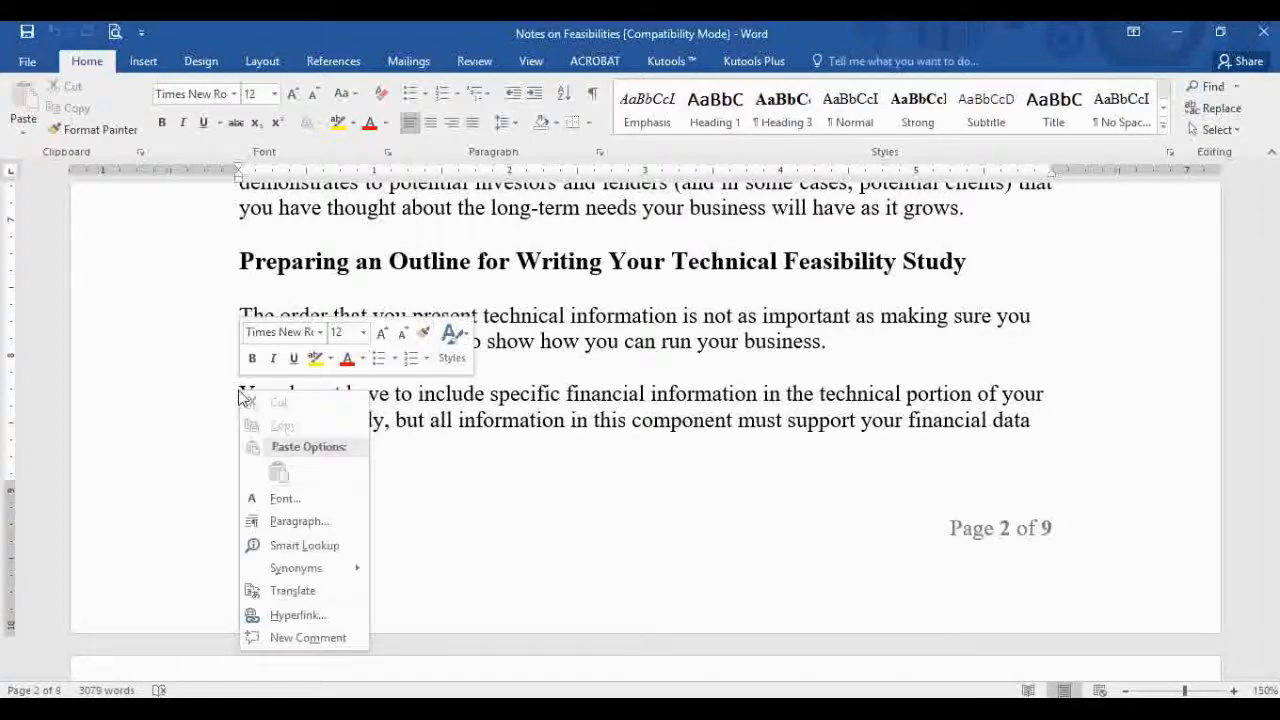
pyautogui.click(313, 530)
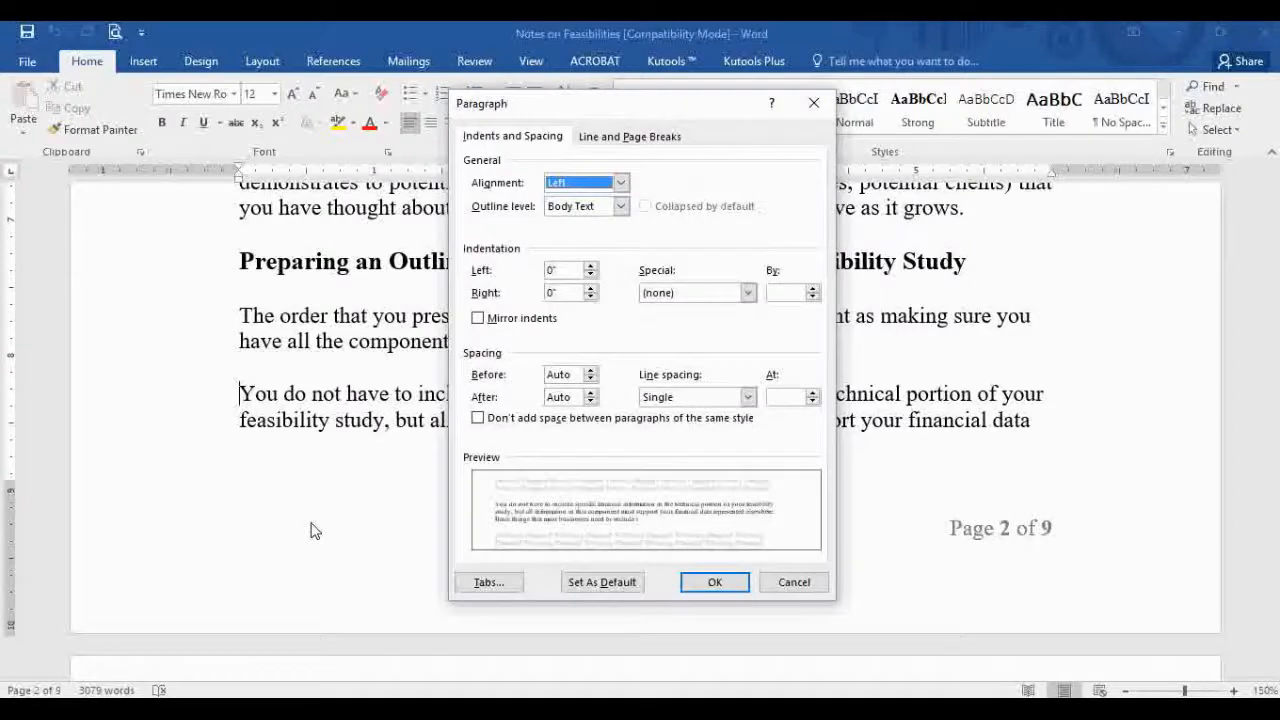
pyautogui.click(589, 146)
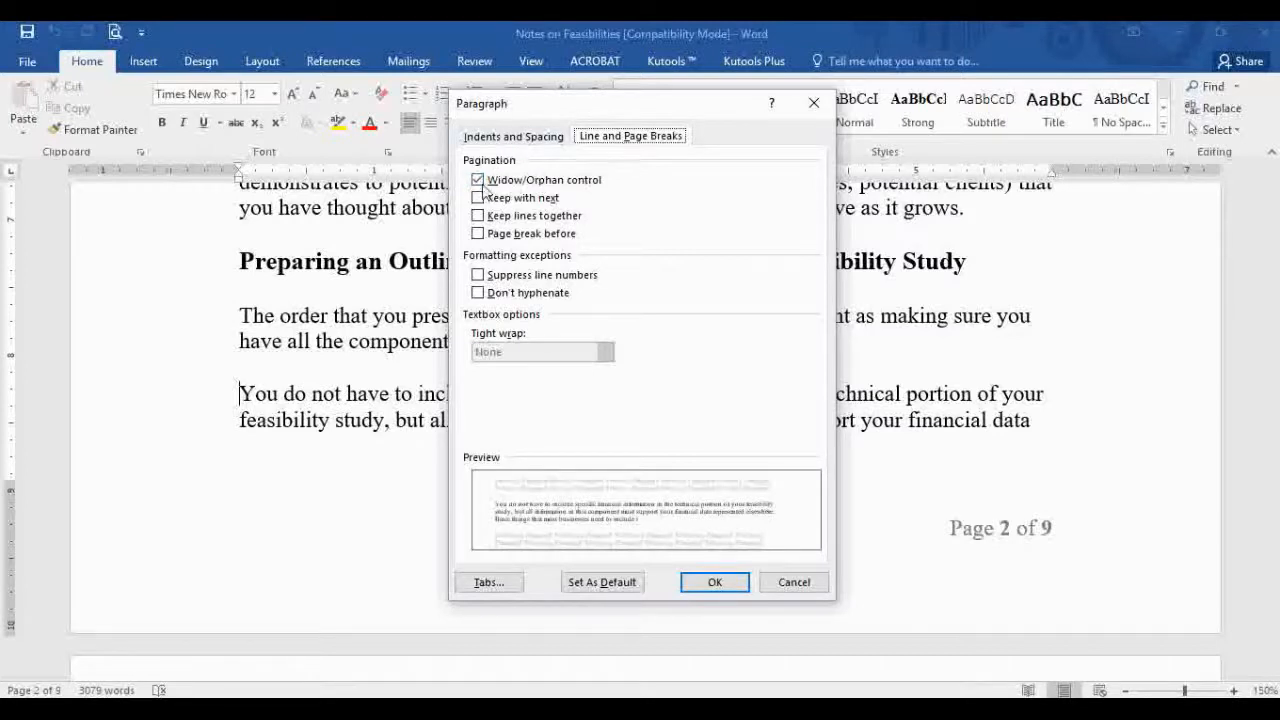
pyautogui.click(589, 186)
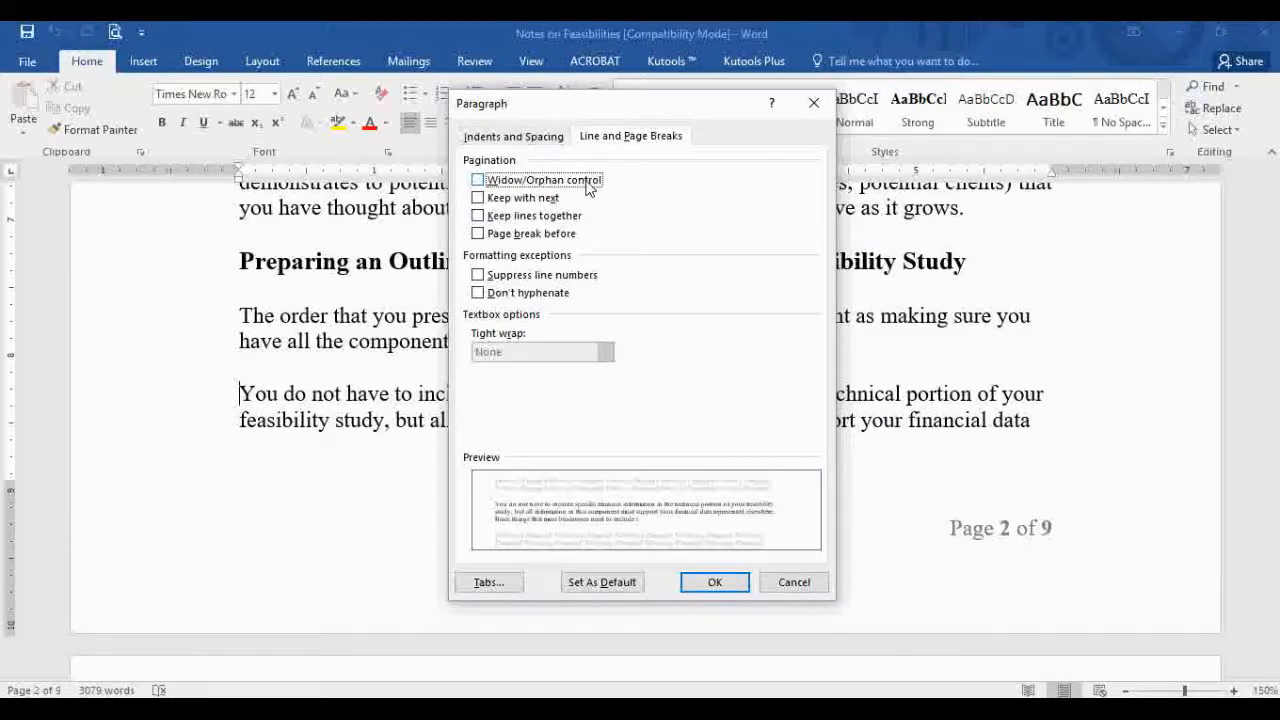
pyautogui.click(720, 587)
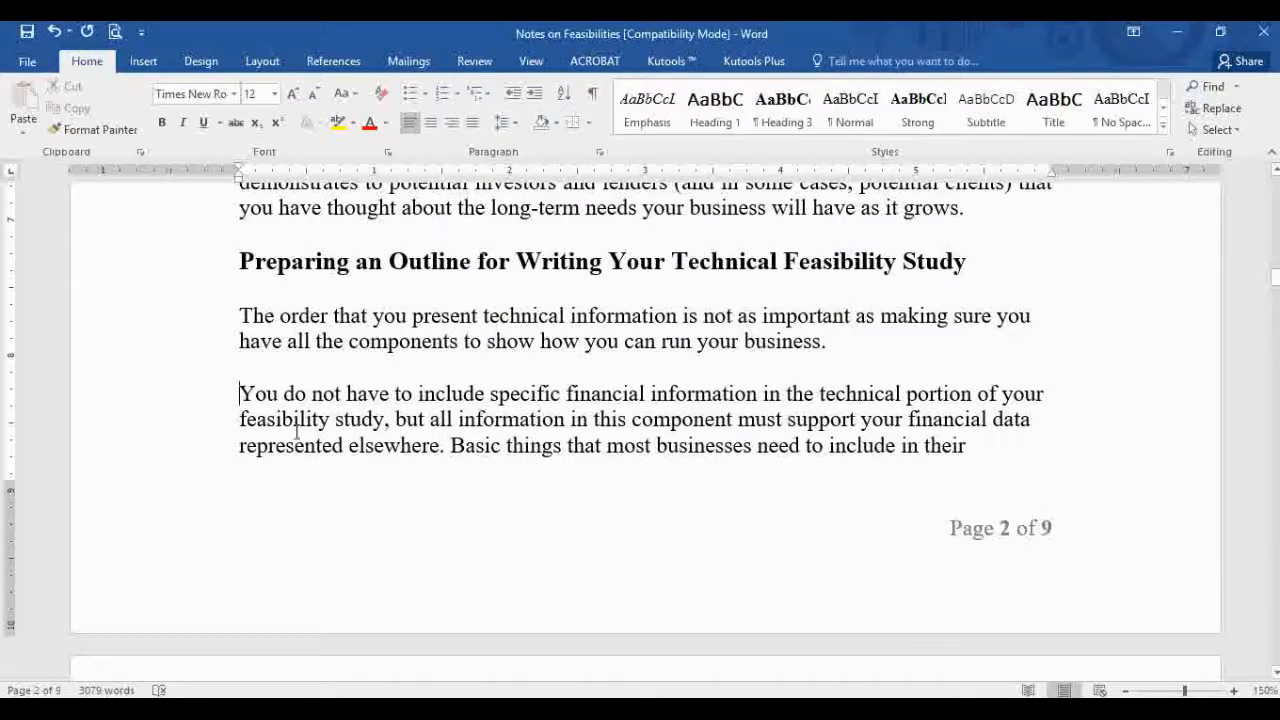
pyautogui.click(195, 450)
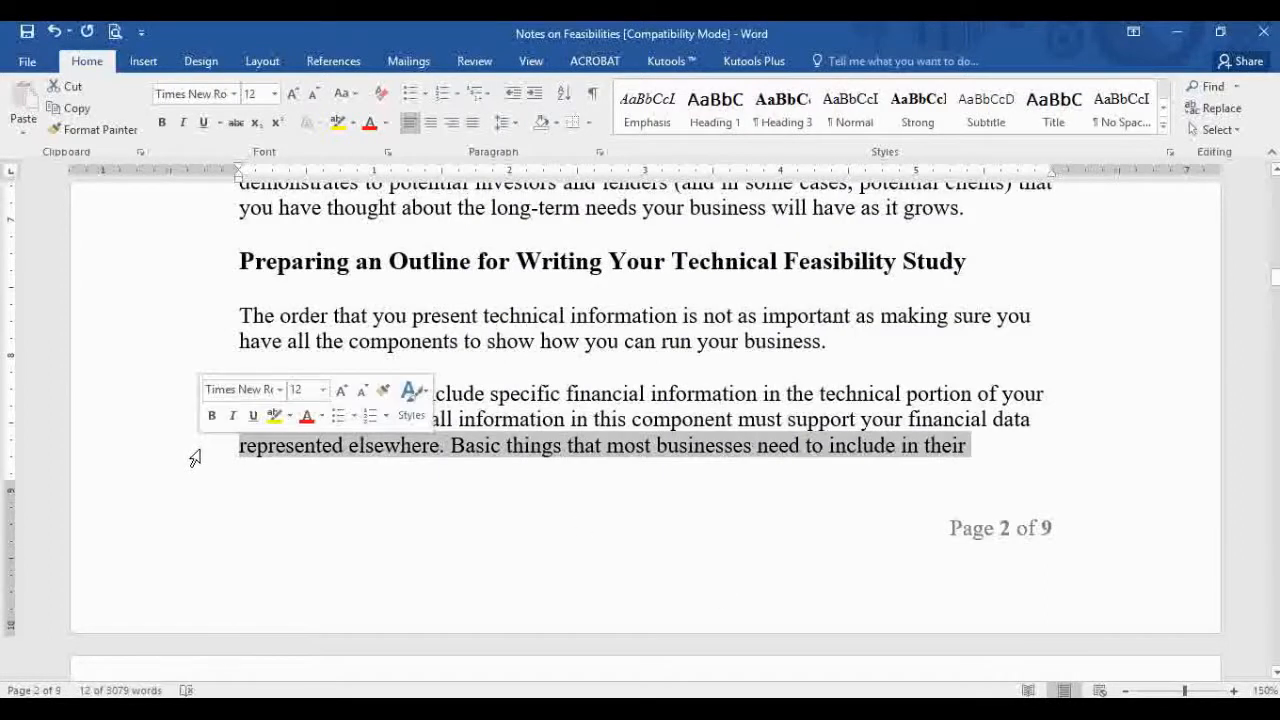
pyautogui.moveTo(3, 485); pyautogui.dragTo(3, 485)
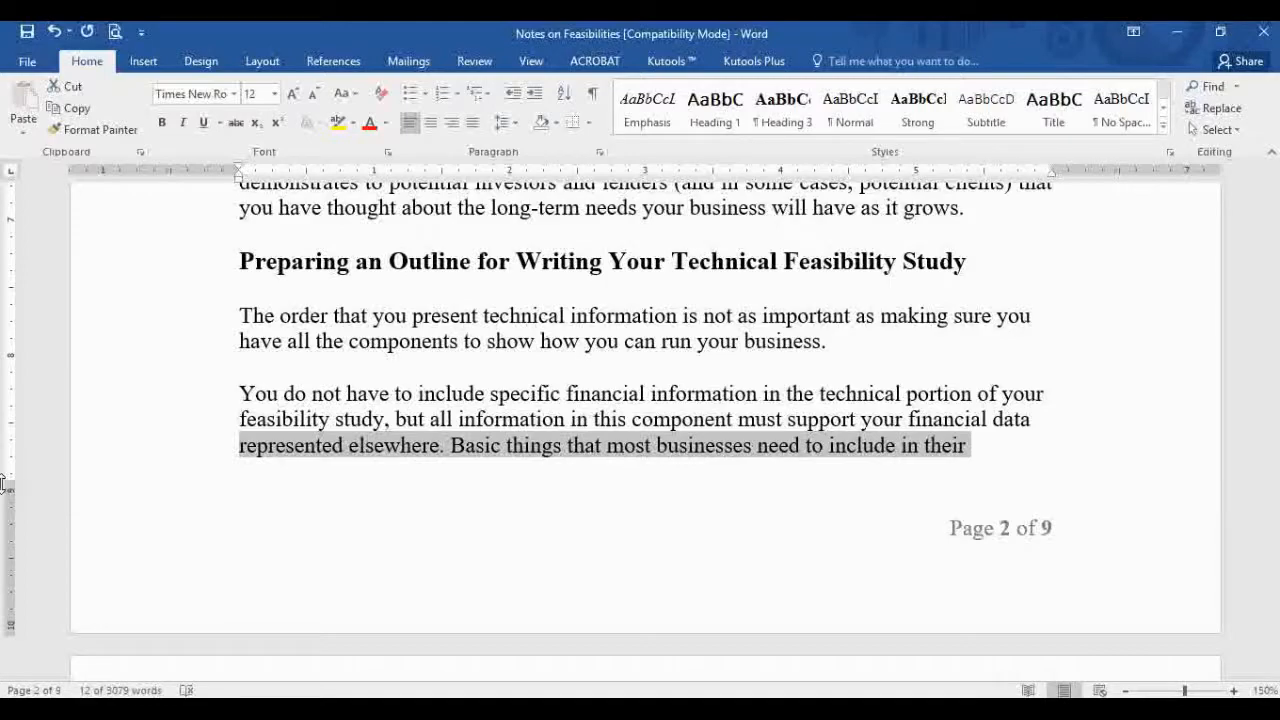
pyautogui.scroll(-10, 30, 487)
pyautogui.scroll(-10, 30, 487)
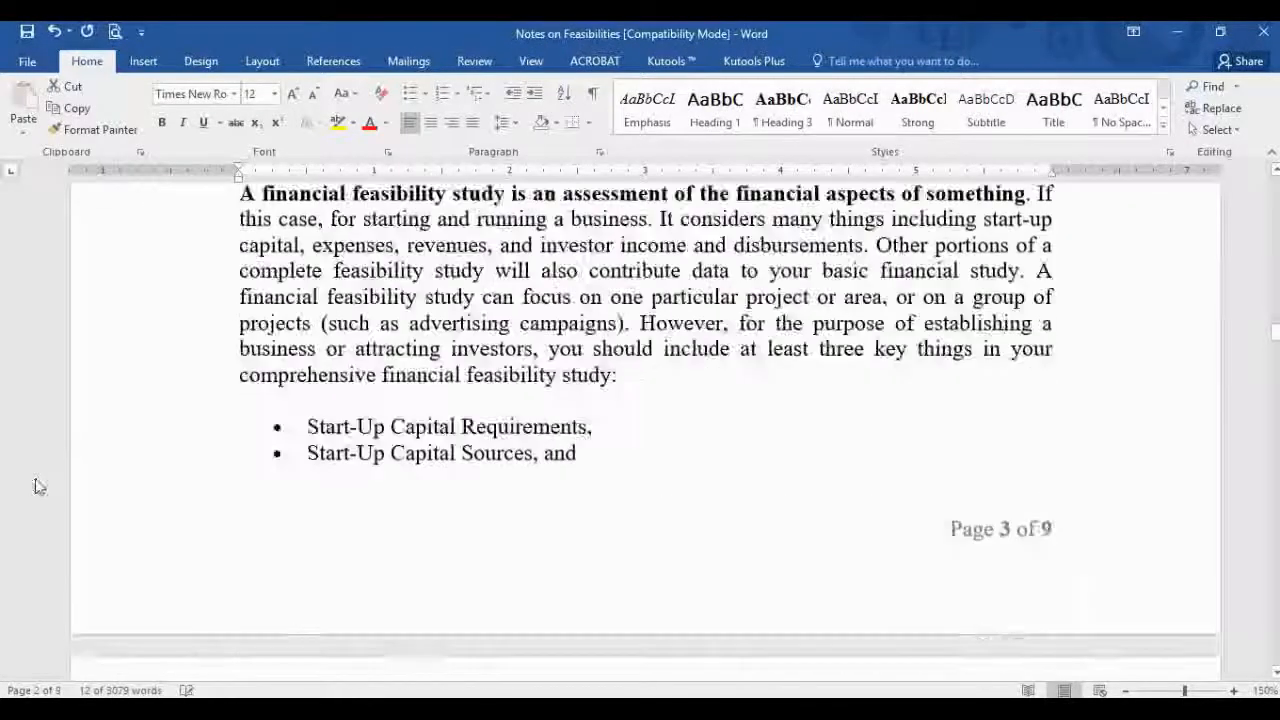
pyautogui.scroll(3, 180, 343)
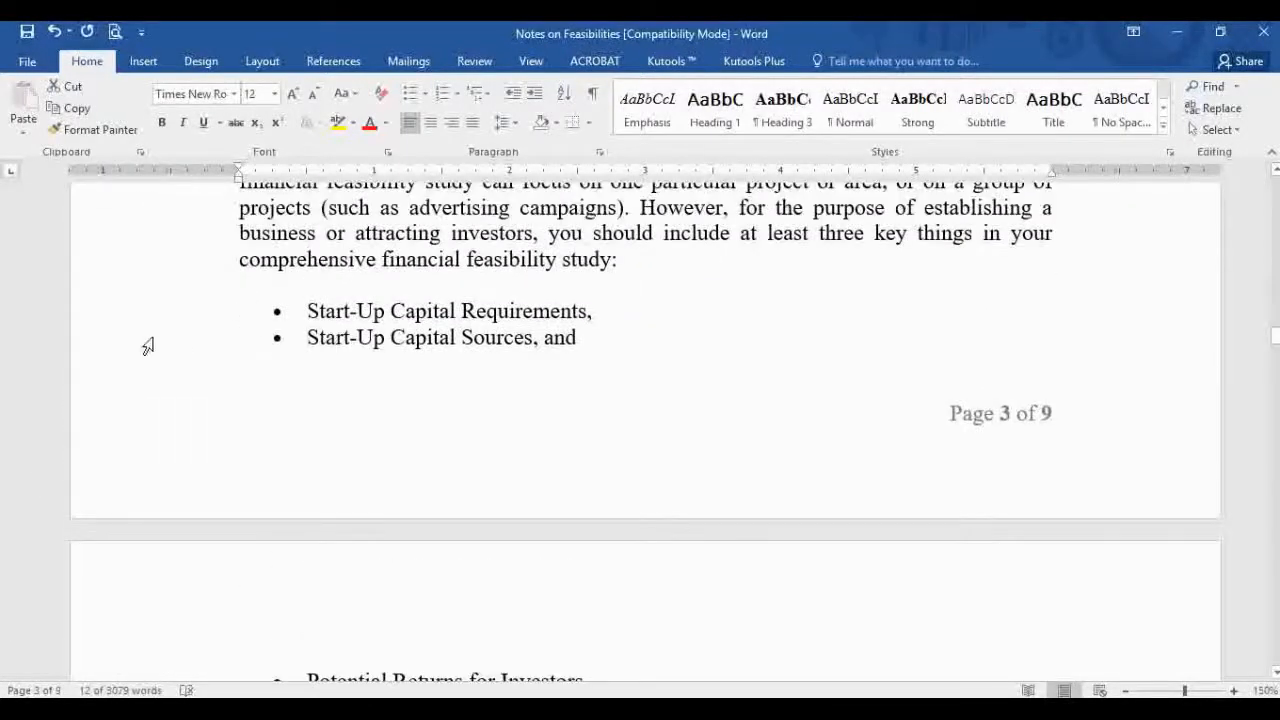
pyautogui.click(100, 343)
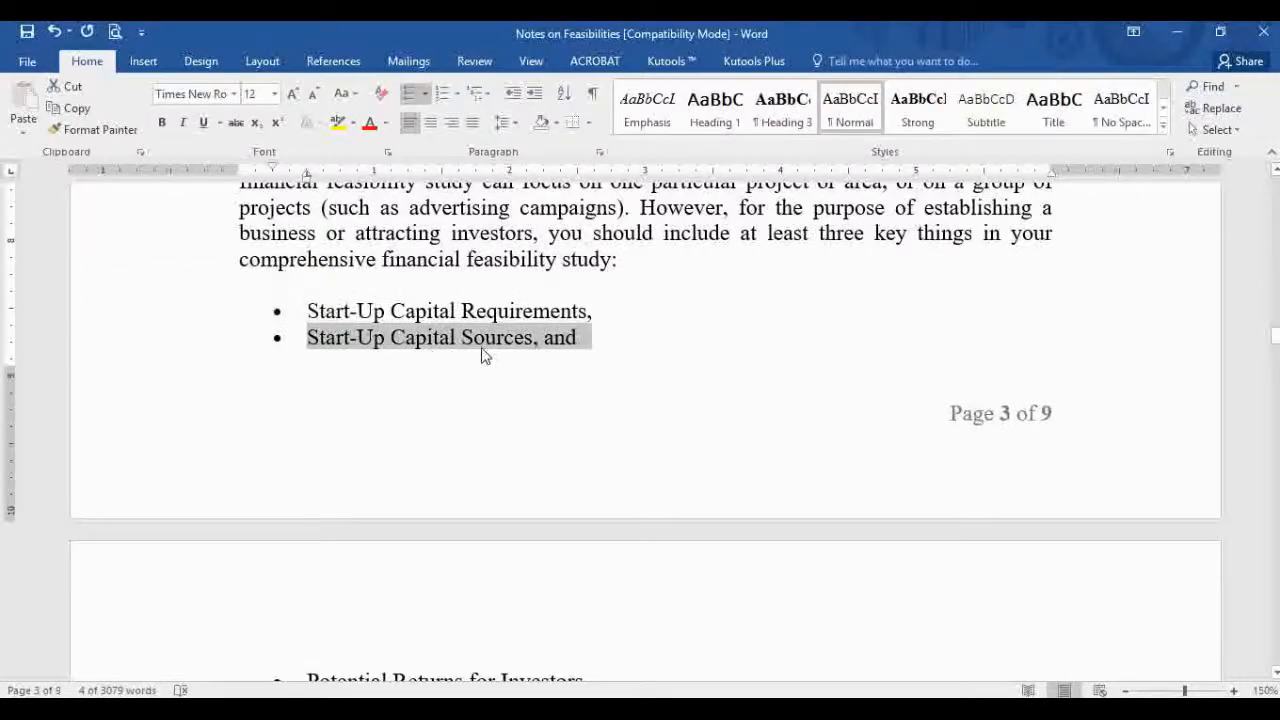
pyautogui.scroll(15, 416, 366)
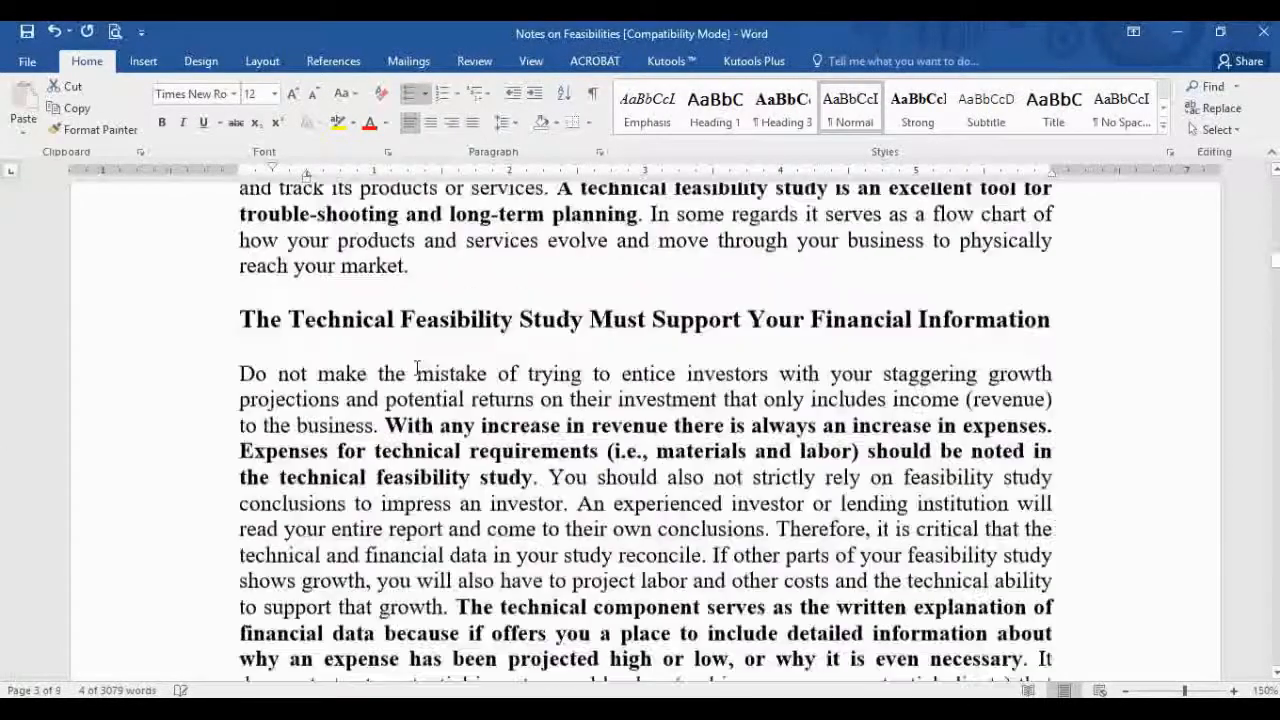
pyautogui.scroll(20, 416, 366)
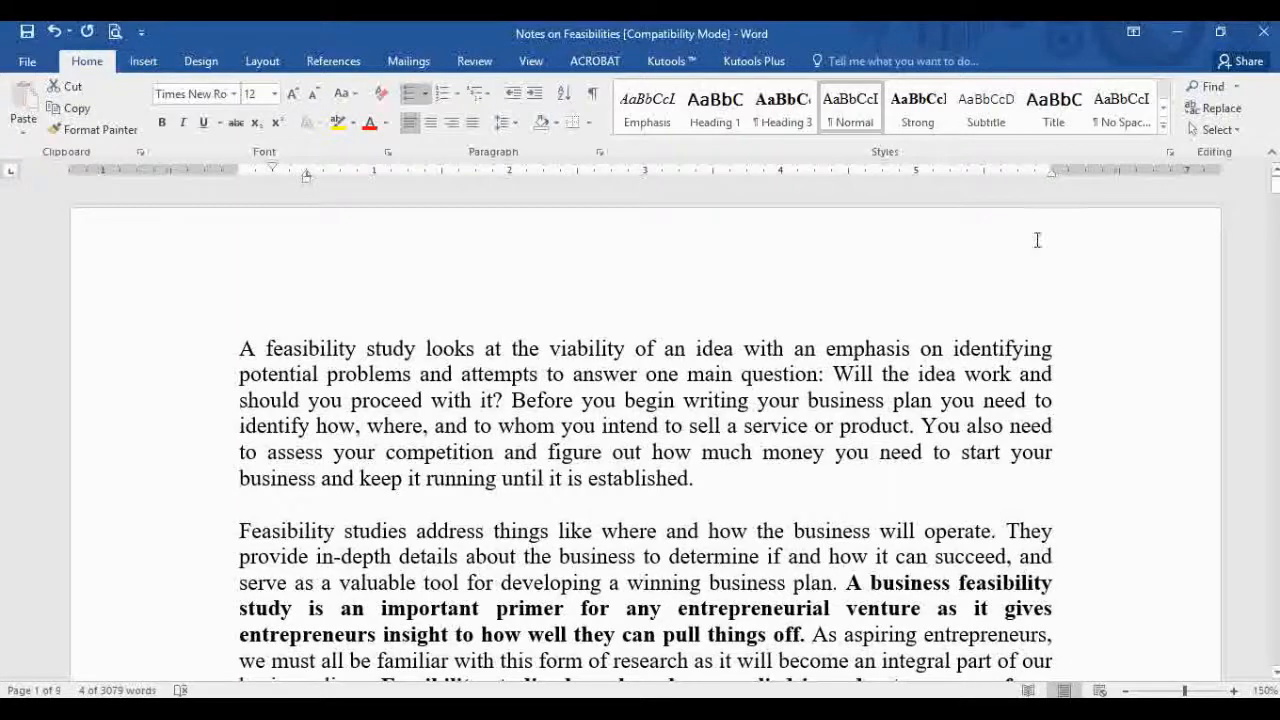
pyautogui.scroll(-10, 1037, 240)
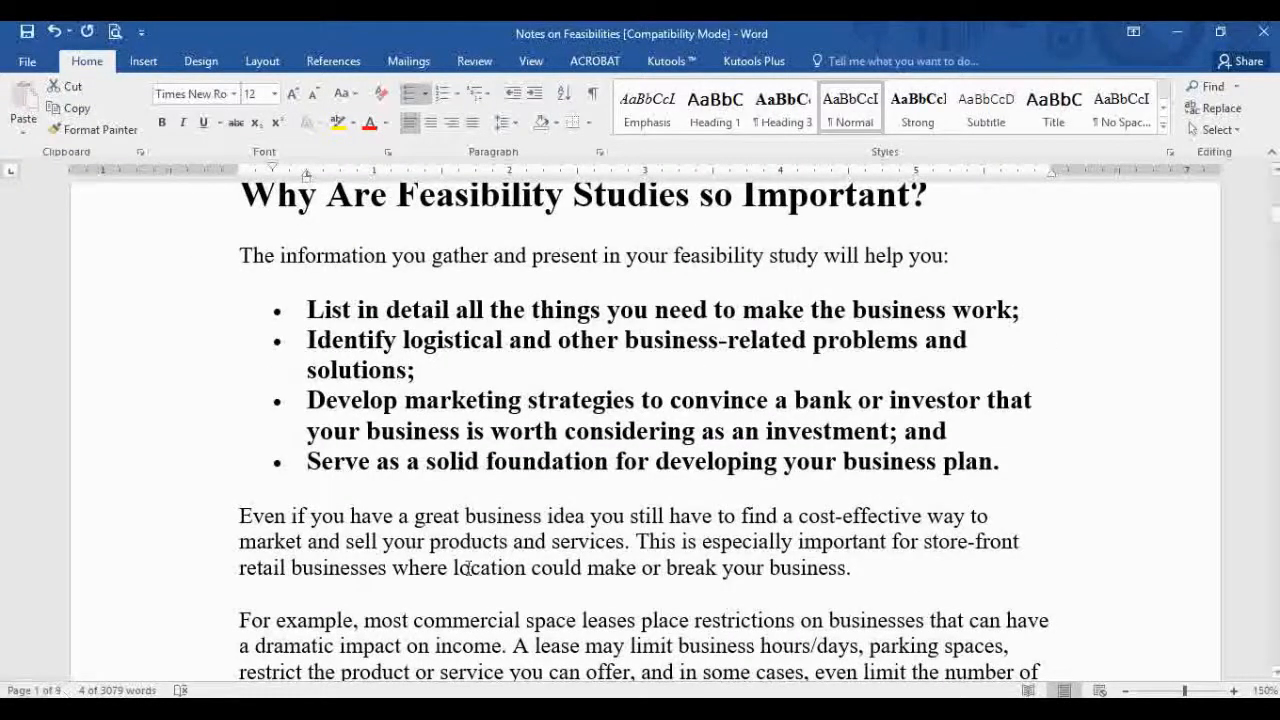
pyautogui.scroll(-5, 1006, 530)
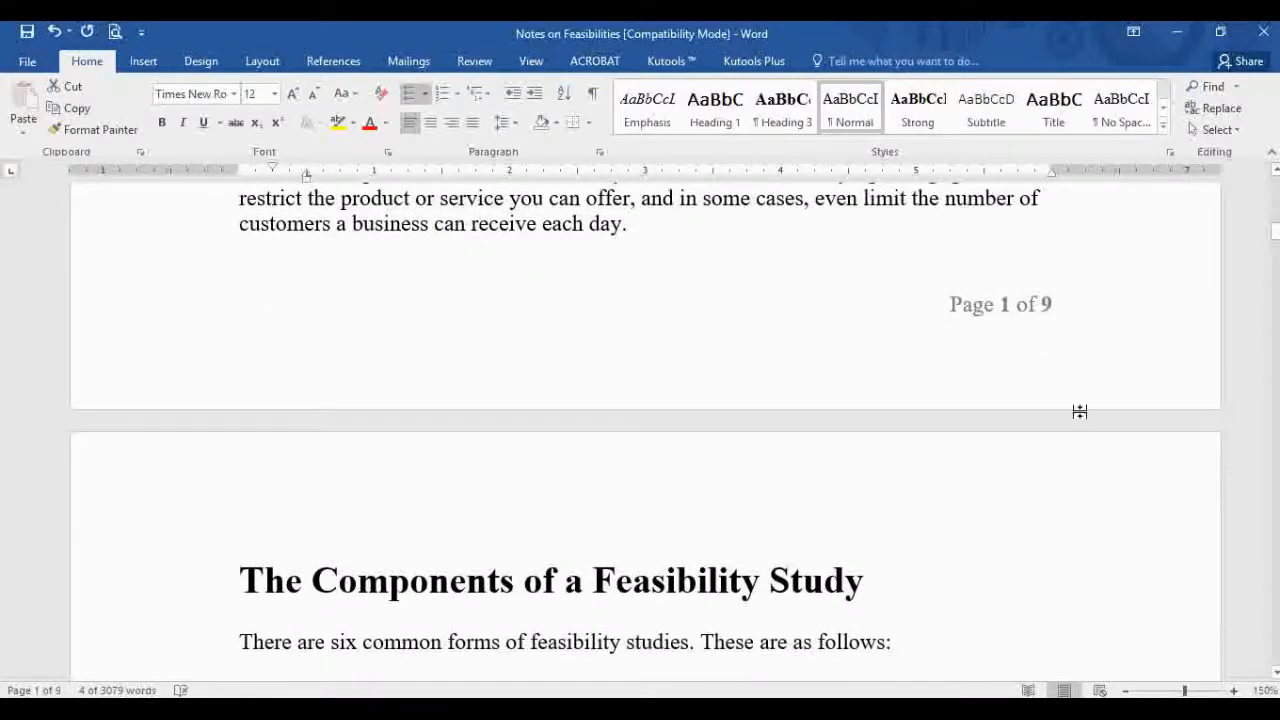
pyautogui.doubleClick(1071, 307)
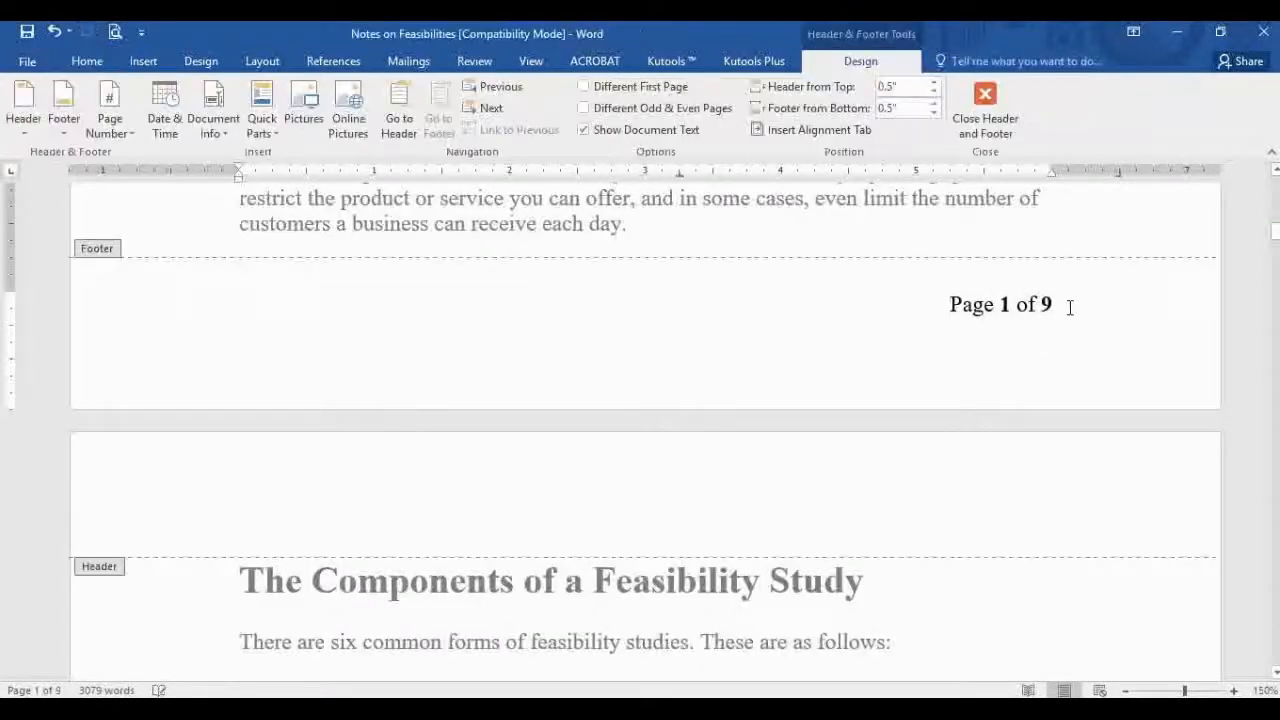
pyautogui.doubleClick(854, 330)
pyautogui.click(628, 321)
pyautogui.moveTo(1058, 305); pyautogui.dragTo(808, 310)
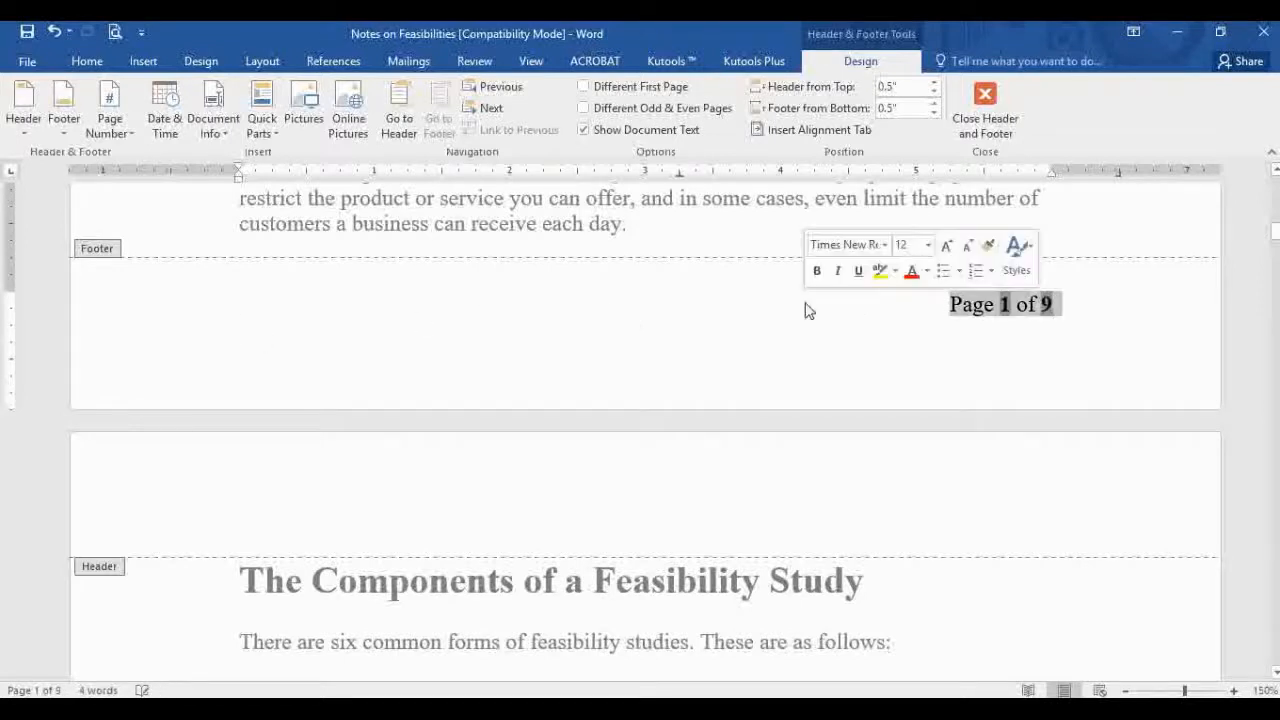
pyautogui.press('Delete')
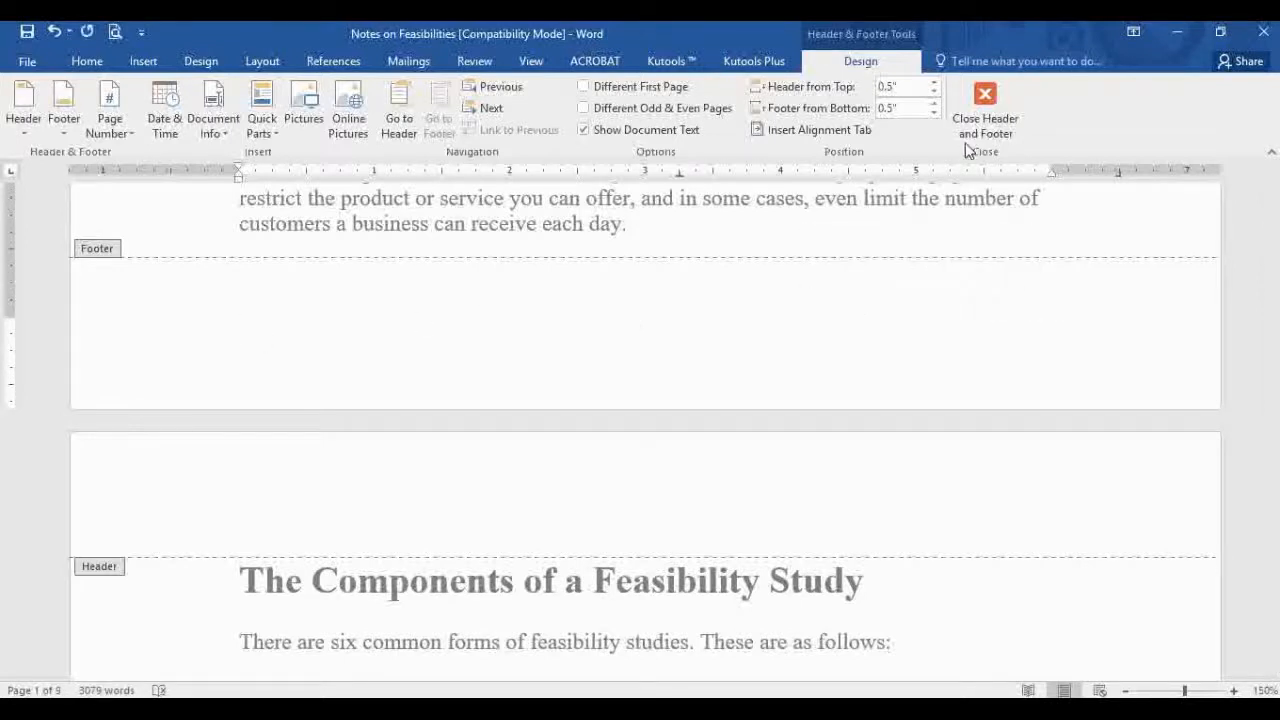
pyautogui.press('Escape')
pyautogui.scroll(14, 737, 436)
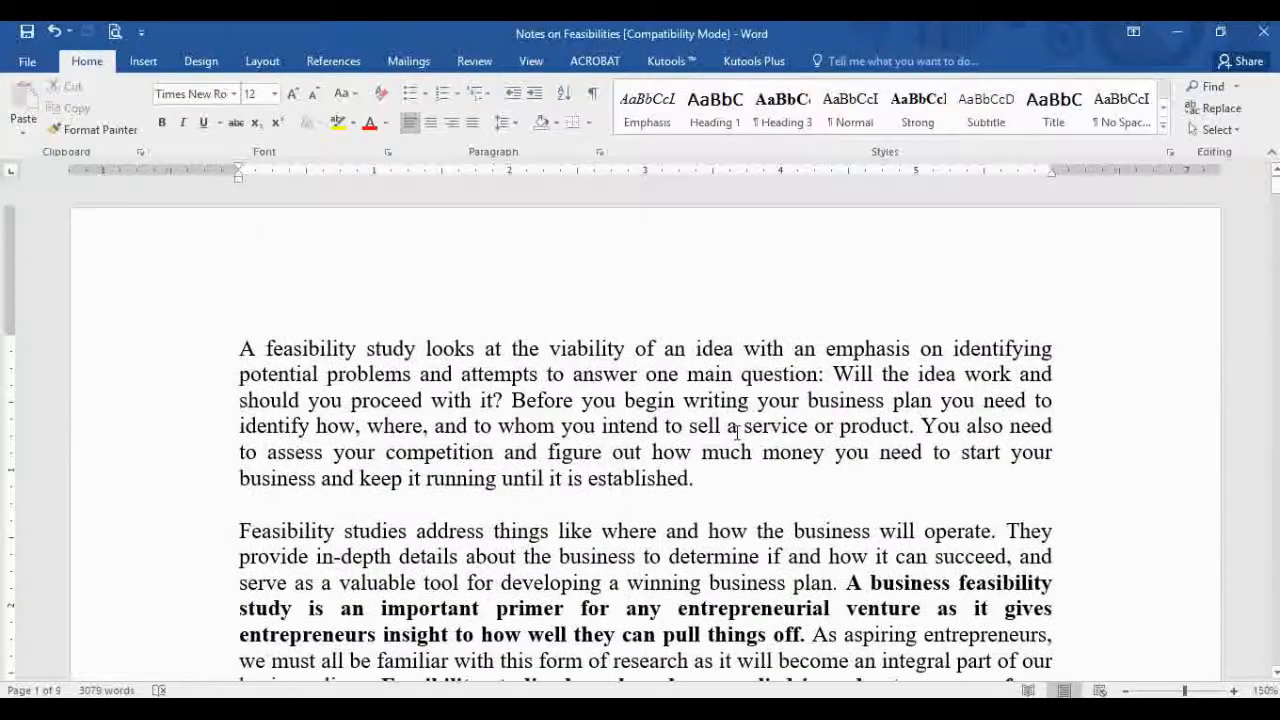
pyautogui.scroll(-12, 737, 436)
pyautogui.scroll(-3, 863, 525)
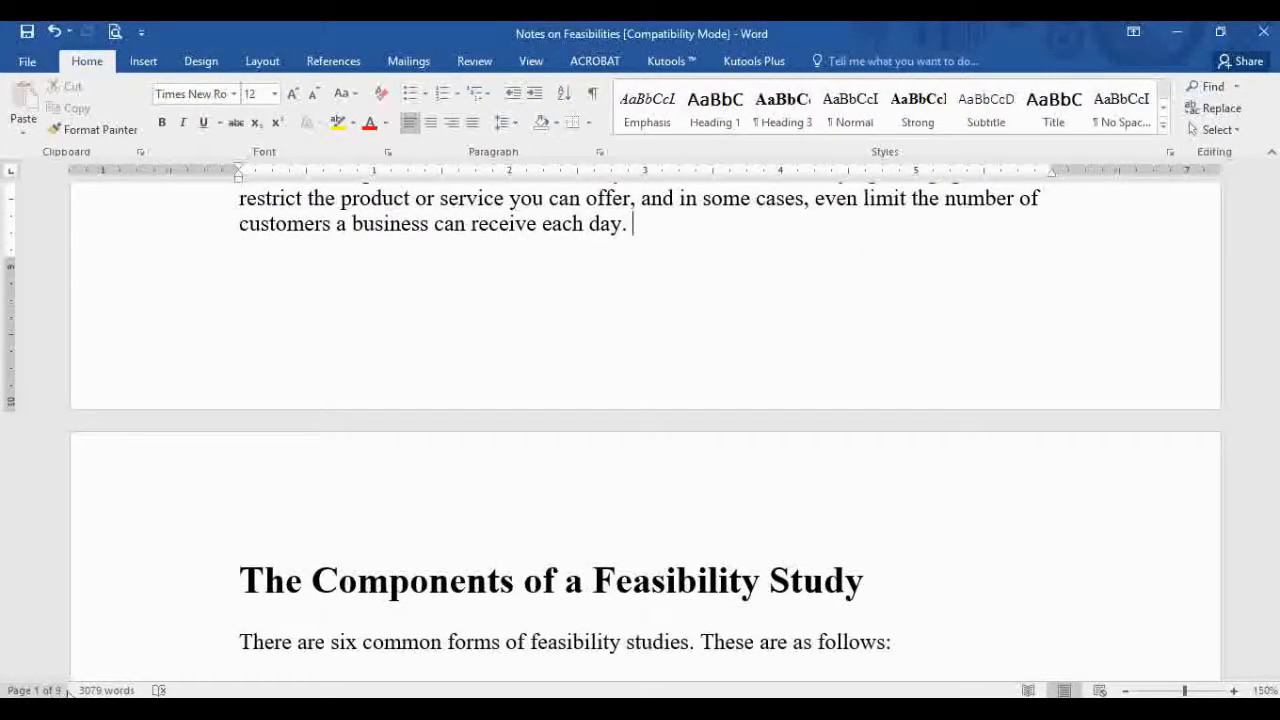
pyautogui.scroll(-20, 1080, 363)
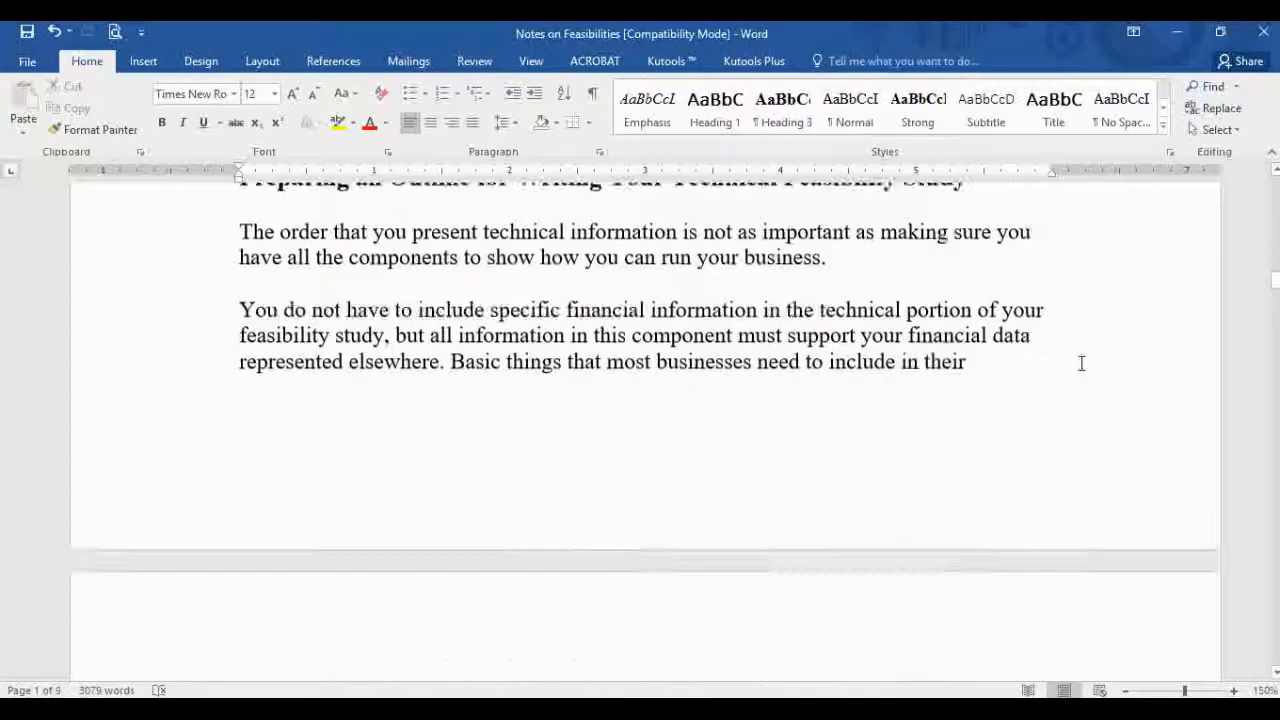
pyautogui.scroll(-3, 1080, 363)
pyautogui.scroll(20, 1080, 363)
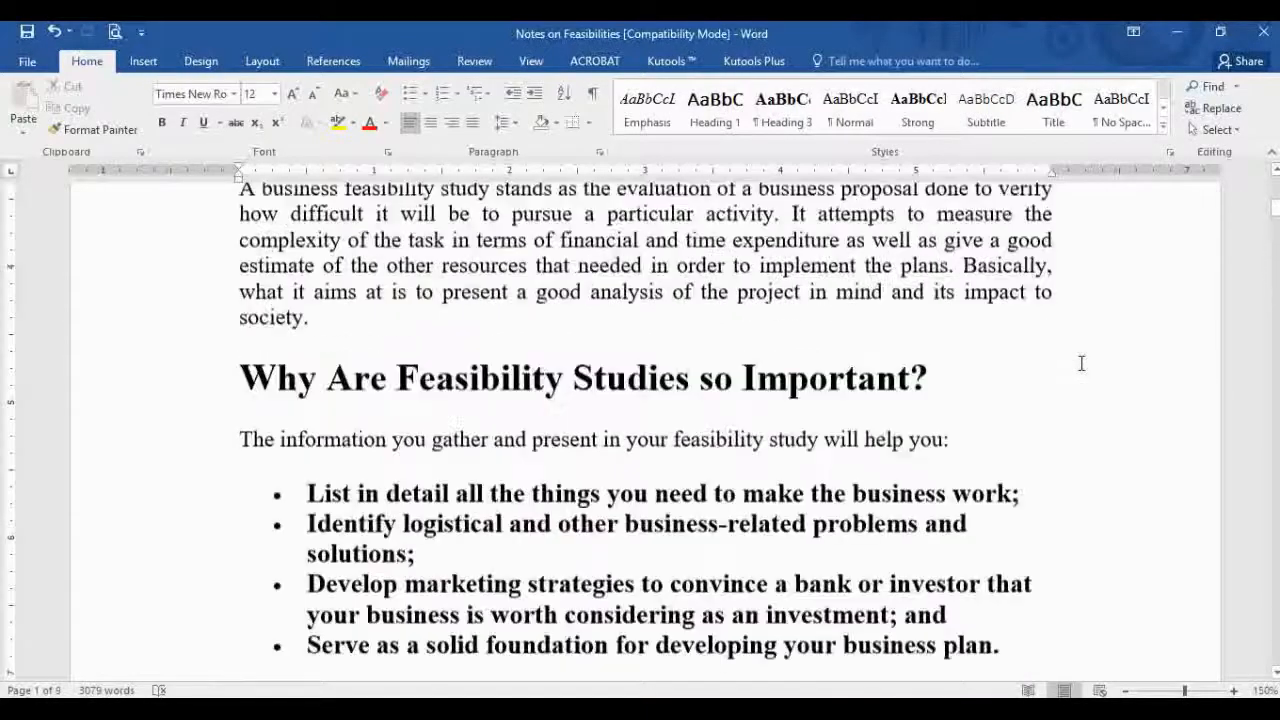
pyautogui.scroll(10, 1080, 363)
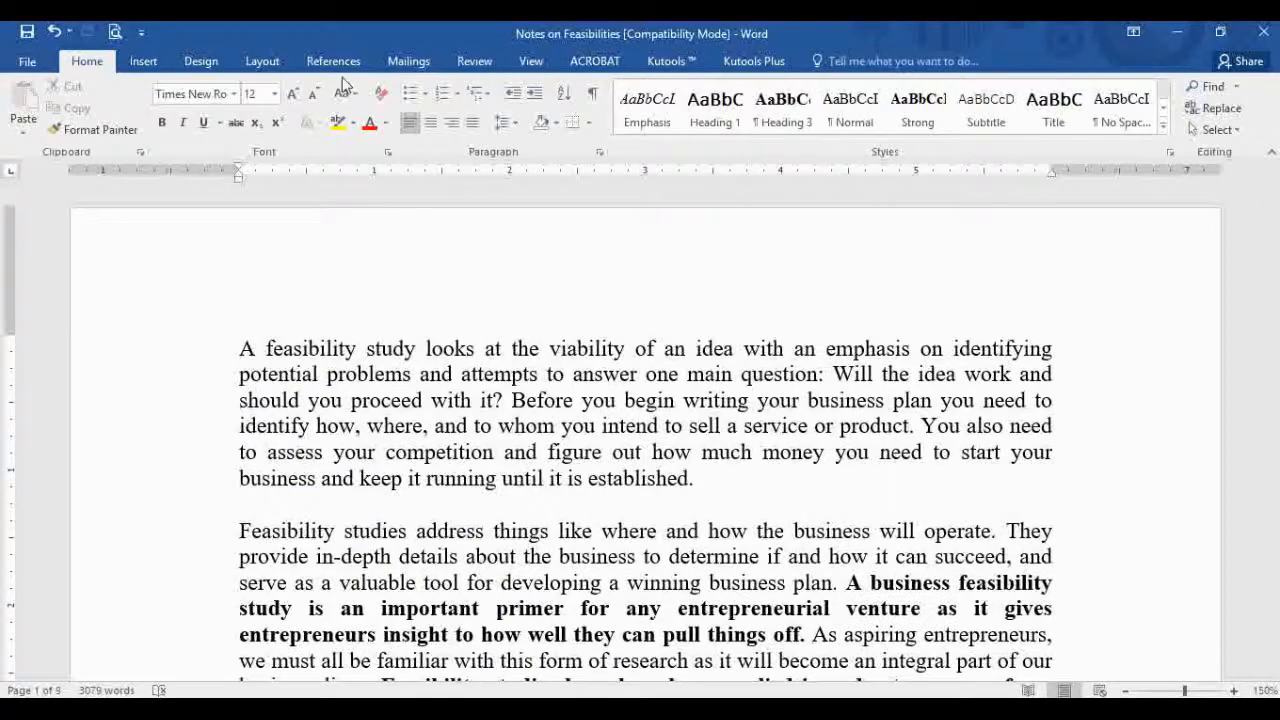
# Step: Insert a Bold Numbers 3 'Page 1 of 9' page number at the bottom right of the page
pyautogui.click(145, 62)
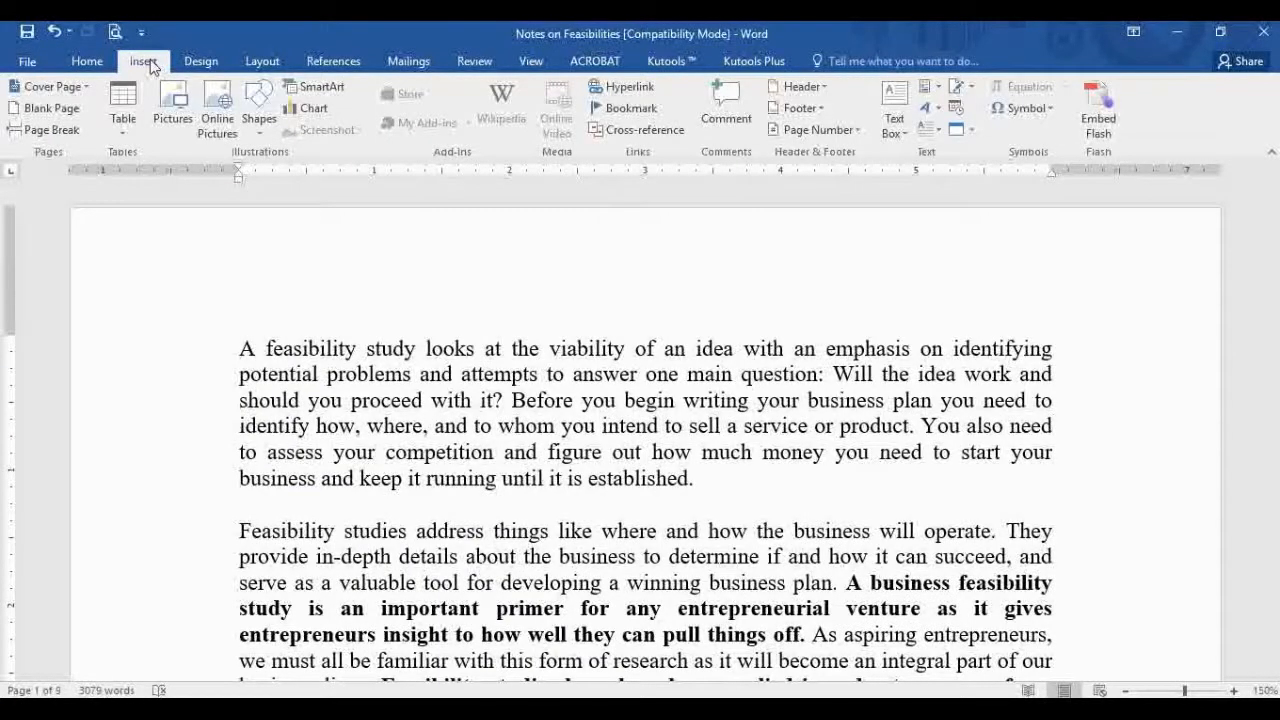
pyautogui.click(855, 135)
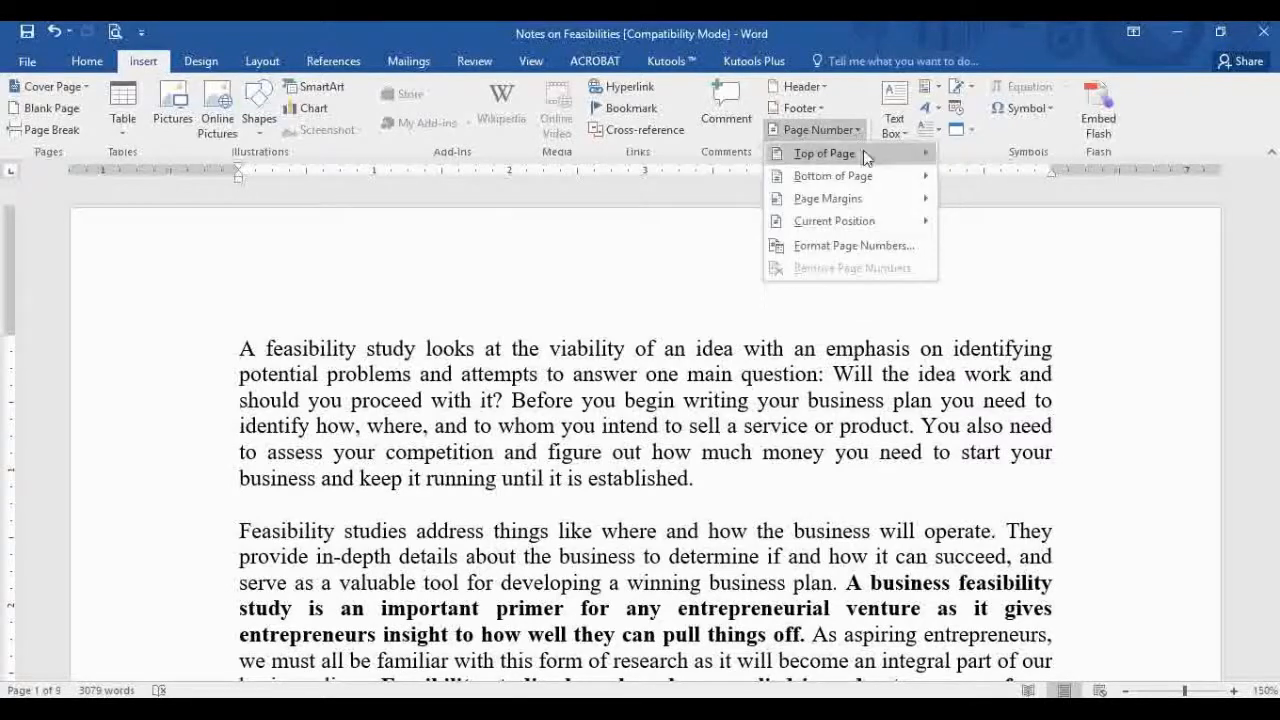
pyautogui.moveTo(864, 155)
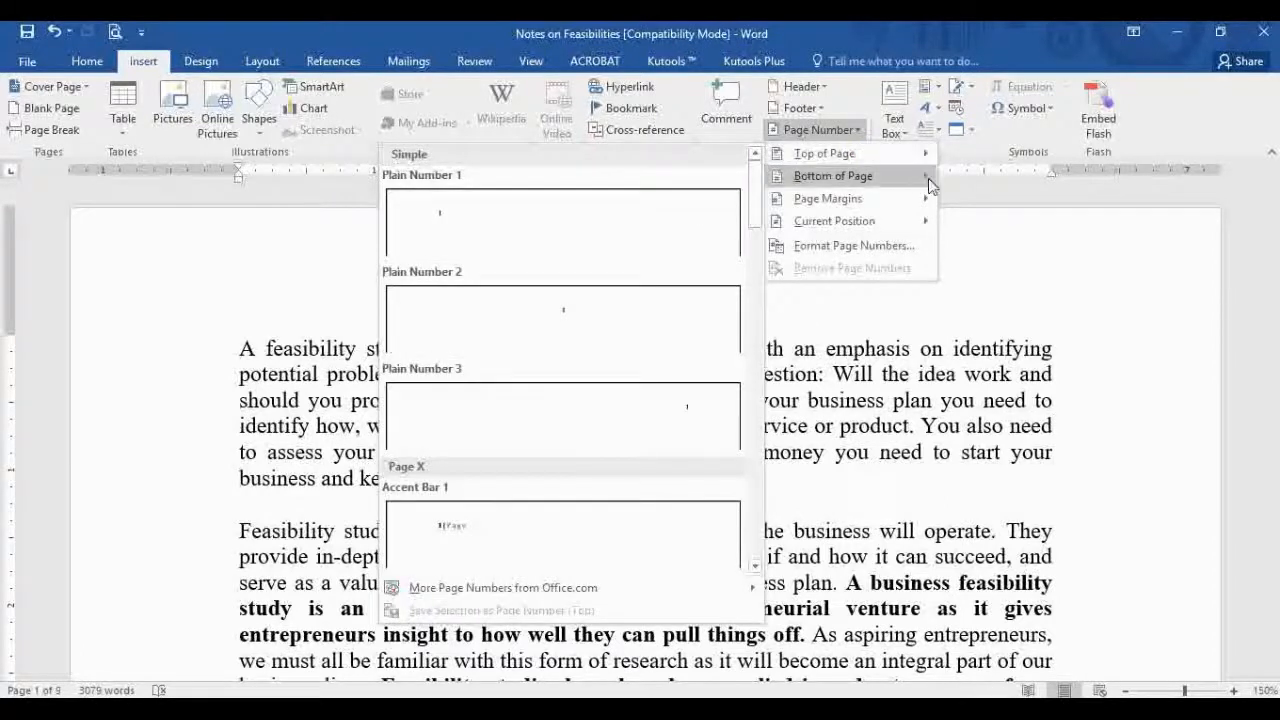
pyautogui.moveTo(928, 178)
pyautogui.scroll(-5, 670, 447)
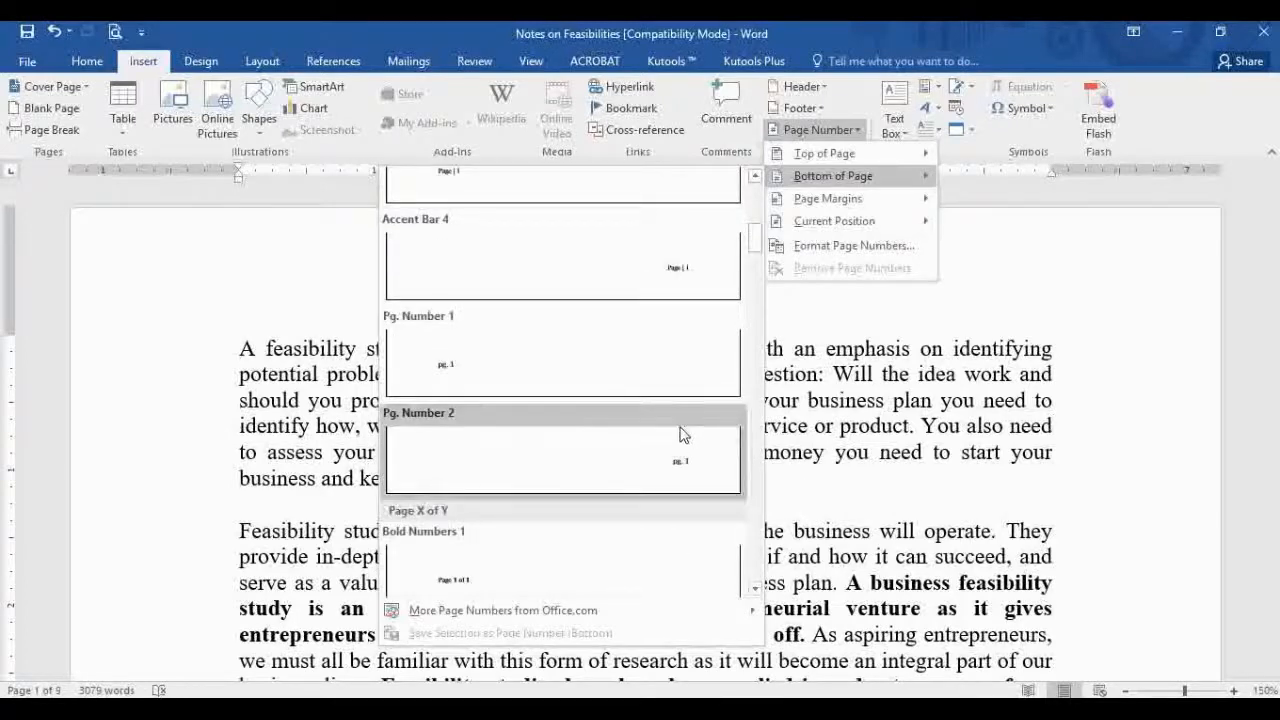
pyautogui.scroll(-3, 680, 434)
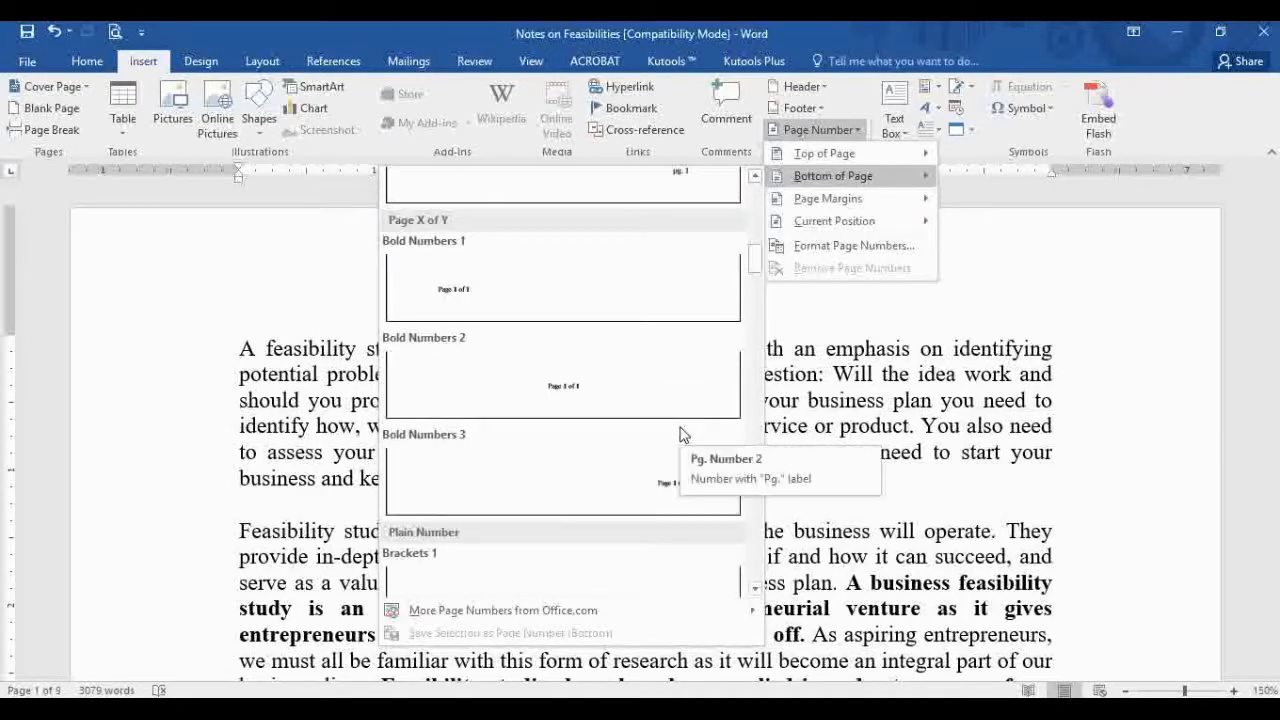
pyautogui.click(690, 497)
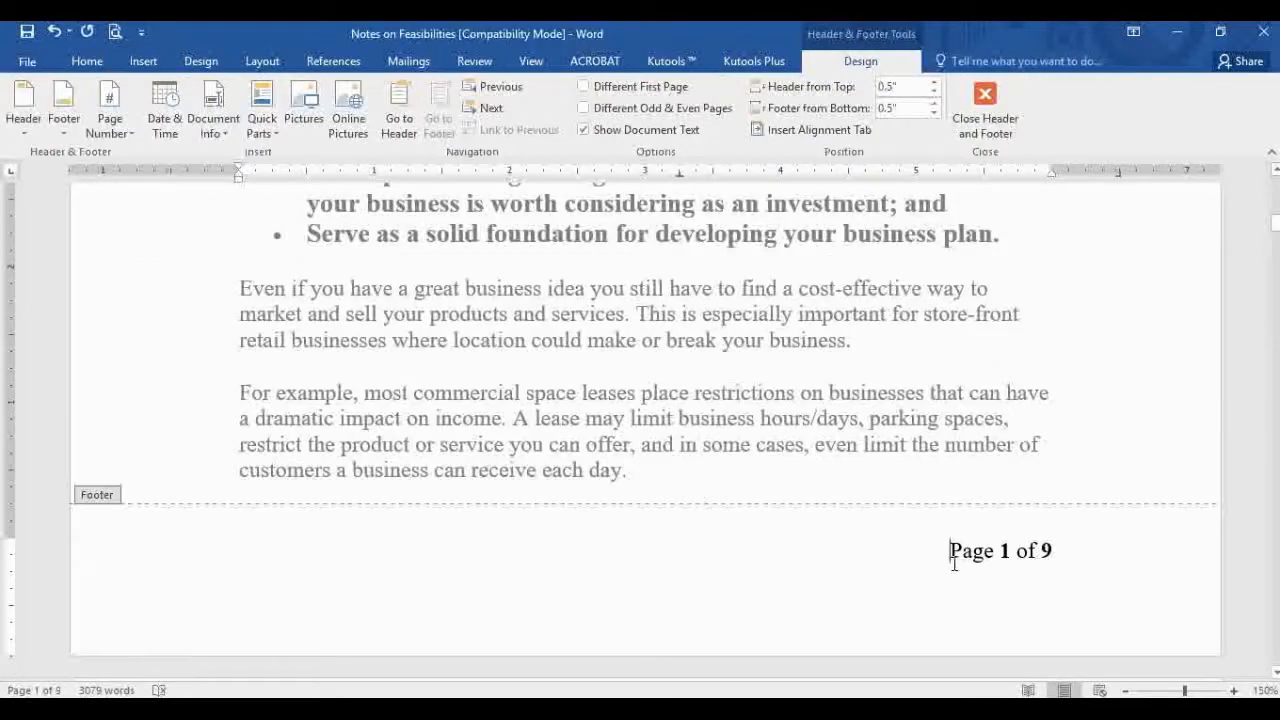
# Step: Close the footer, put 'AA' in the page header, and close header editing
pyautogui.click(985, 95)
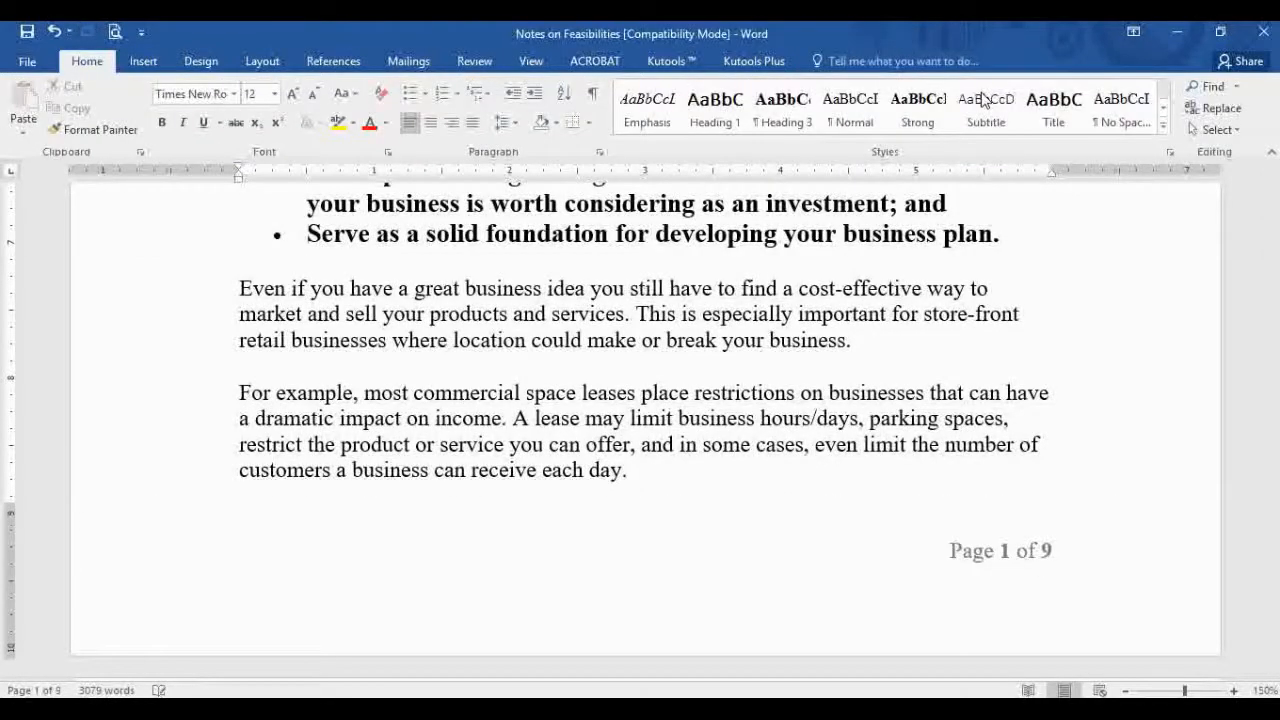
pyautogui.doubleClick(433, 242)
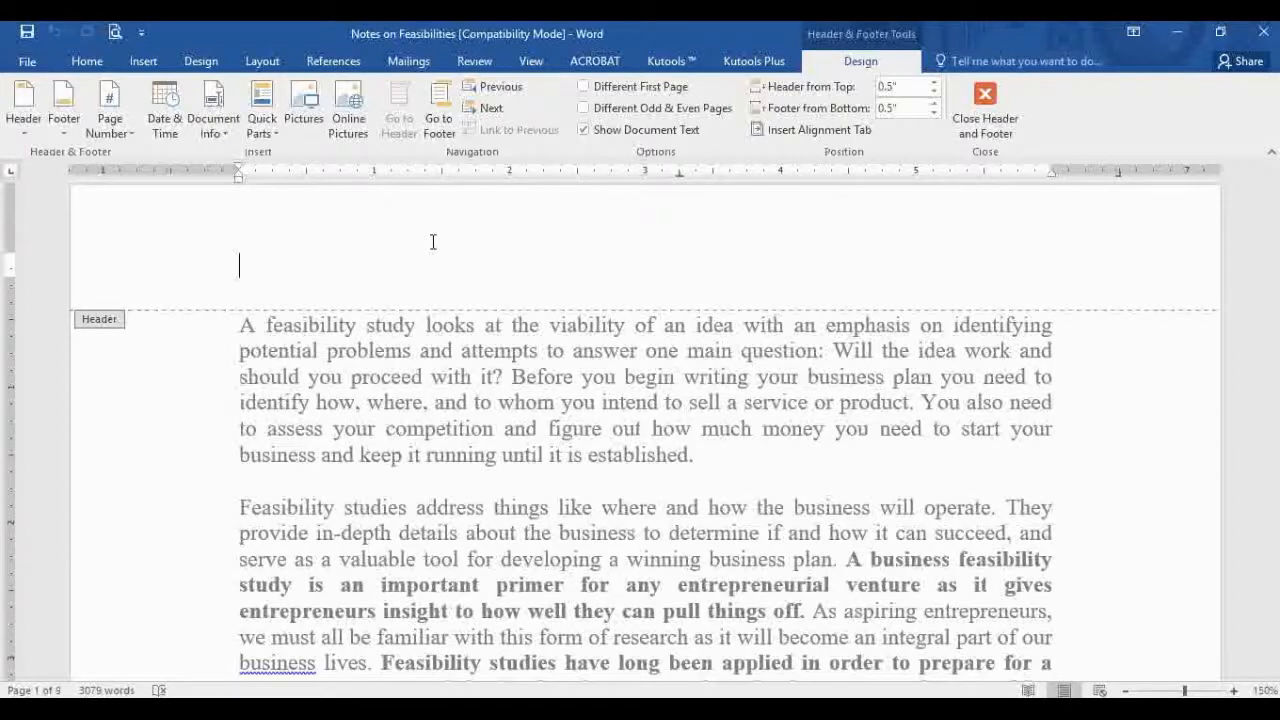
pyautogui.write('AA')
pyautogui.click(985, 125)
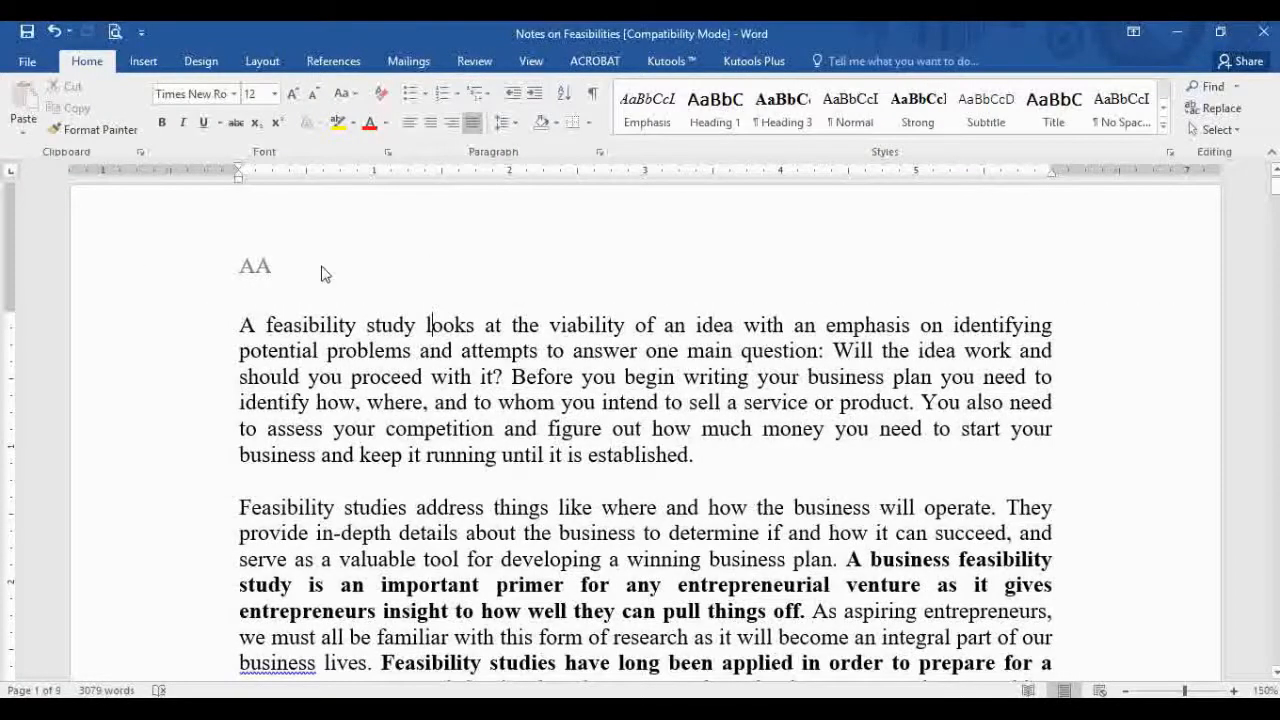
pyautogui.scroll(-15, 321, 277)
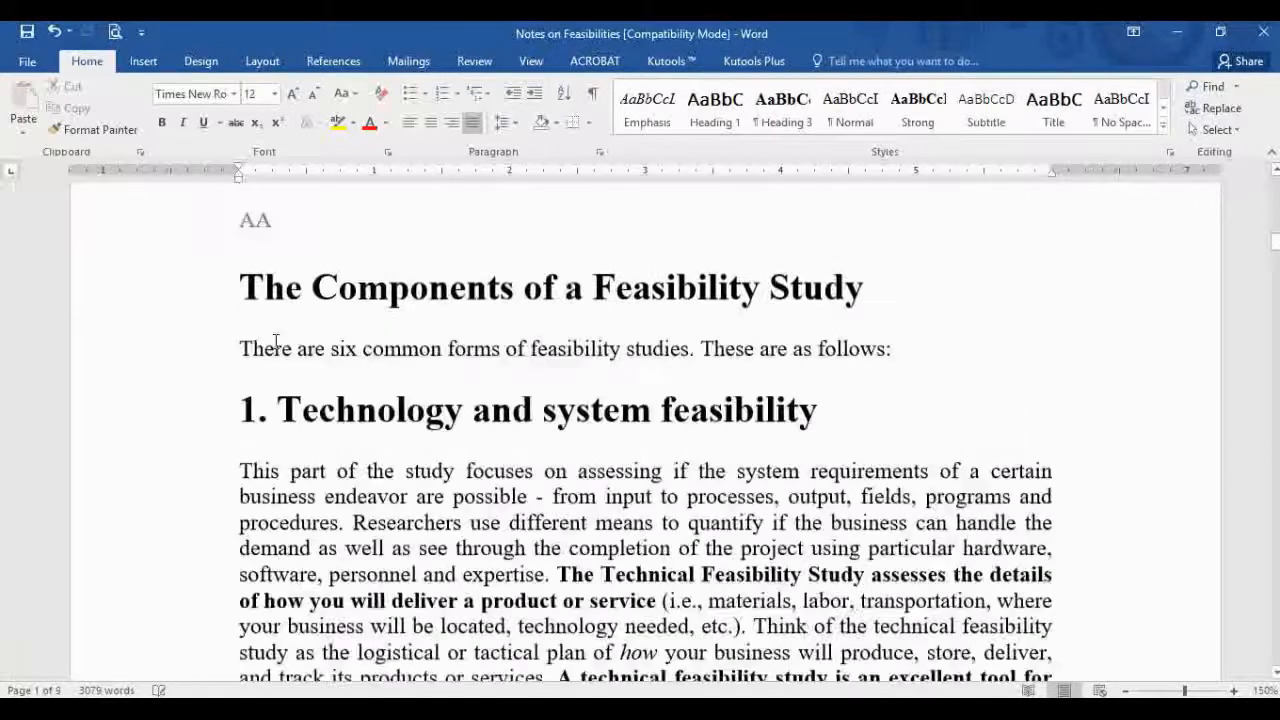
pyautogui.scroll(10, 321, 229)
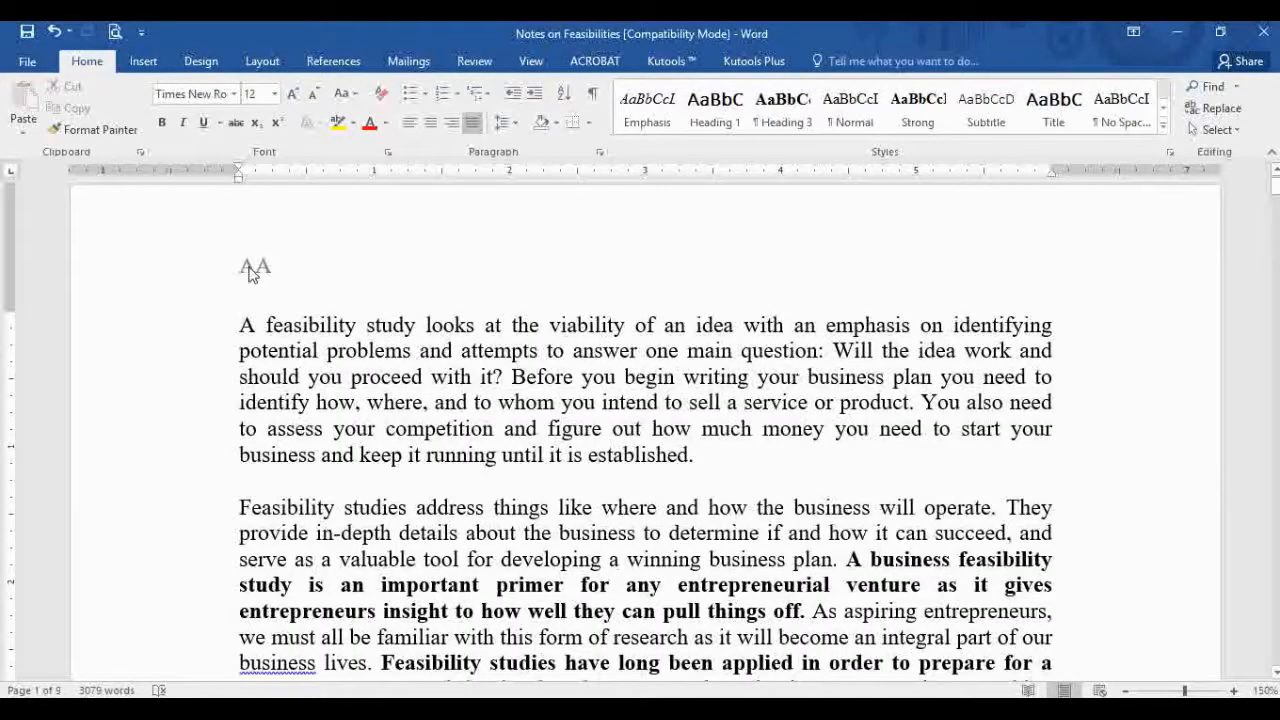
pyautogui.hotkey('ctrl', 'End')
pyautogui.scroll(5, 279, 323)
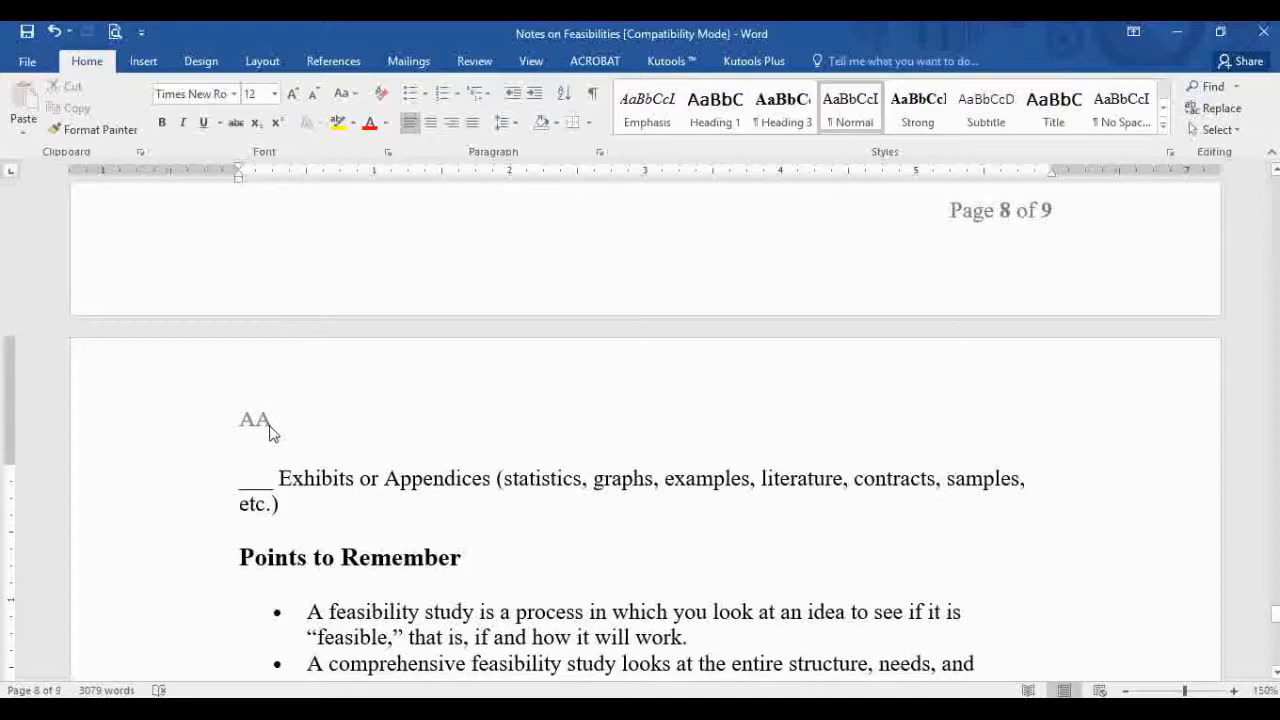
pyautogui.hotkey('ctrl', 'Home')
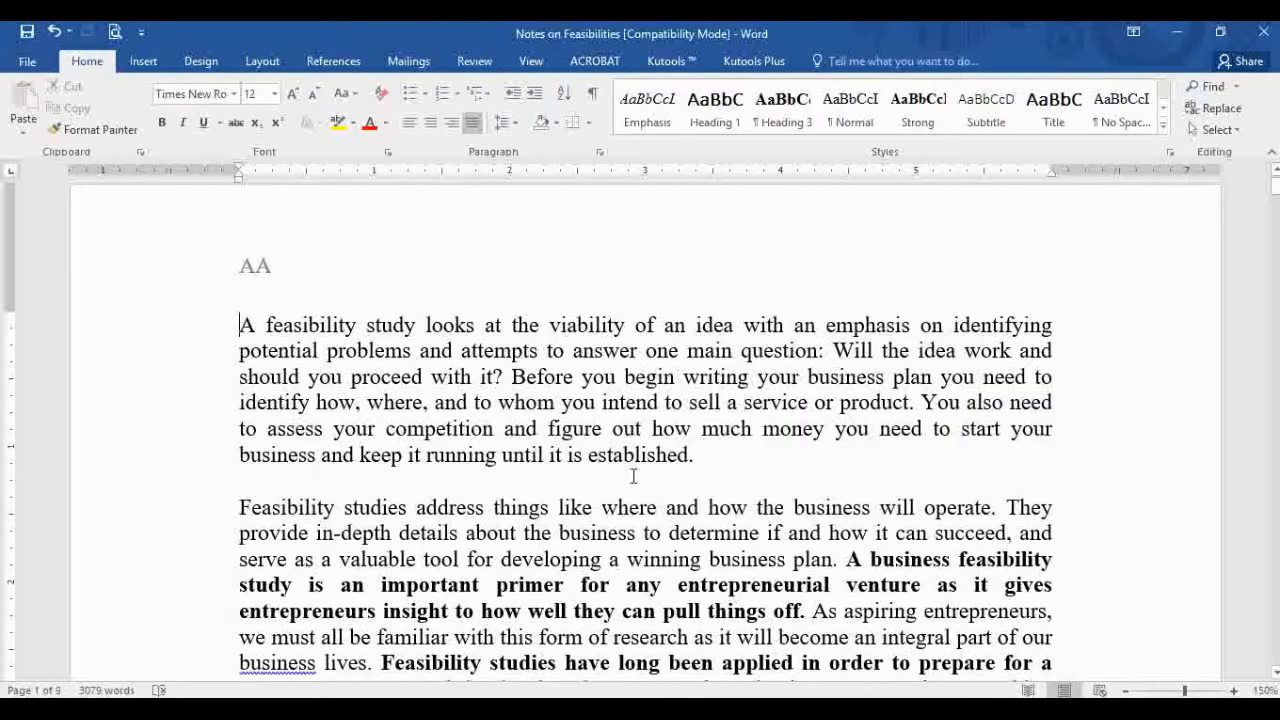
pyautogui.scroll(-10, 634, 477)
pyautogui.scroll(-1, 634, 477)
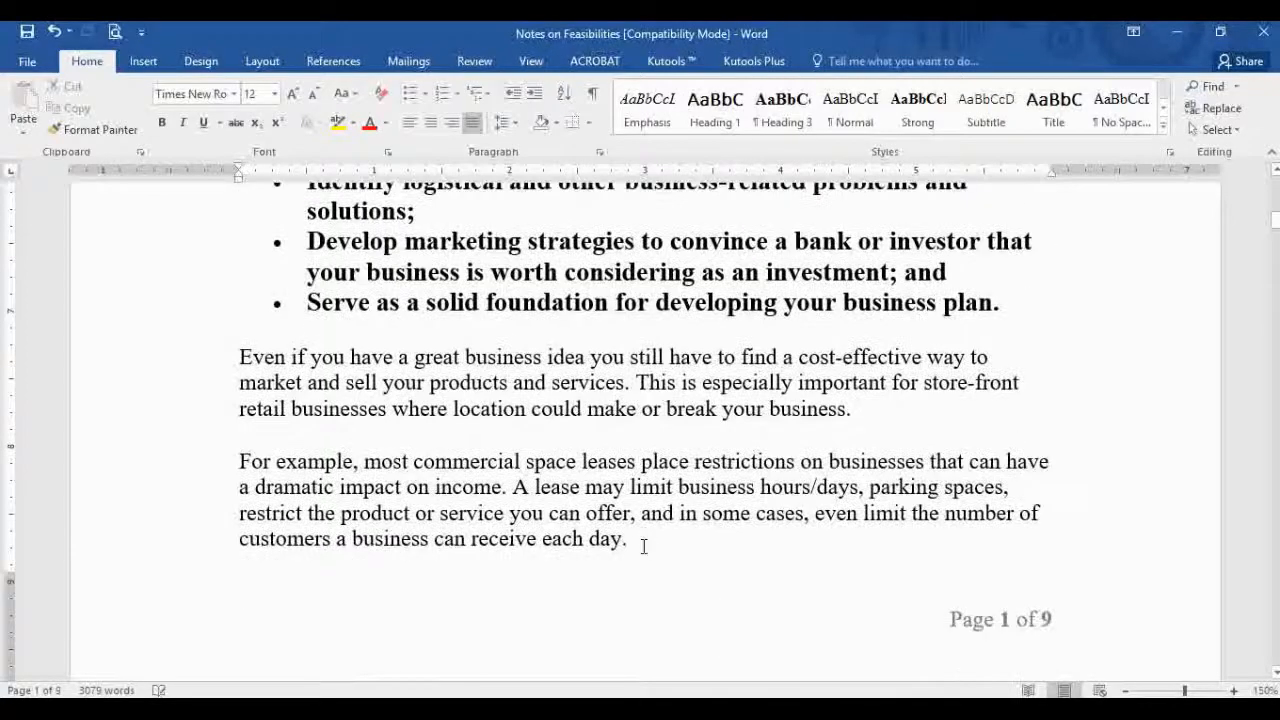
pyautogui.click(644, 546)
pyautogui.scroll(10, 409, 451)
pyautogui.scroll(-16, 406, 487)
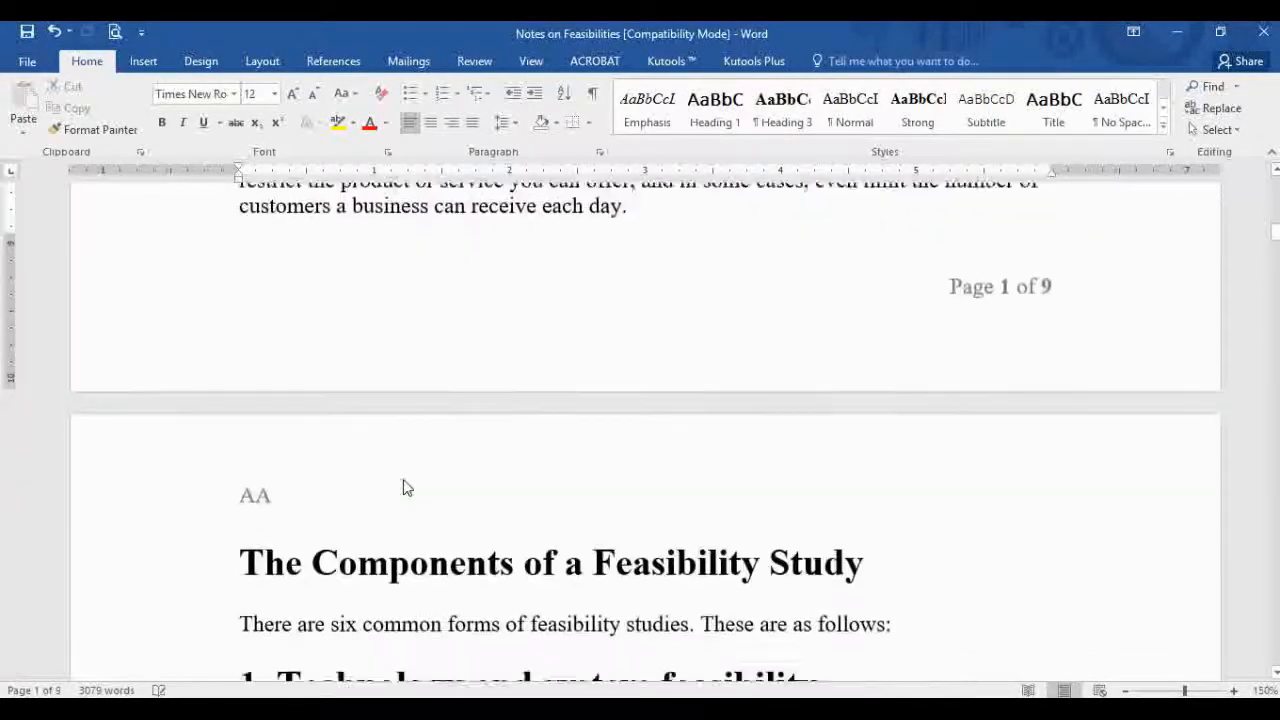
# Step: Change the header text from 'AA' to 'AB' and close header editing
pyautogui.doubleClick(270, 494)
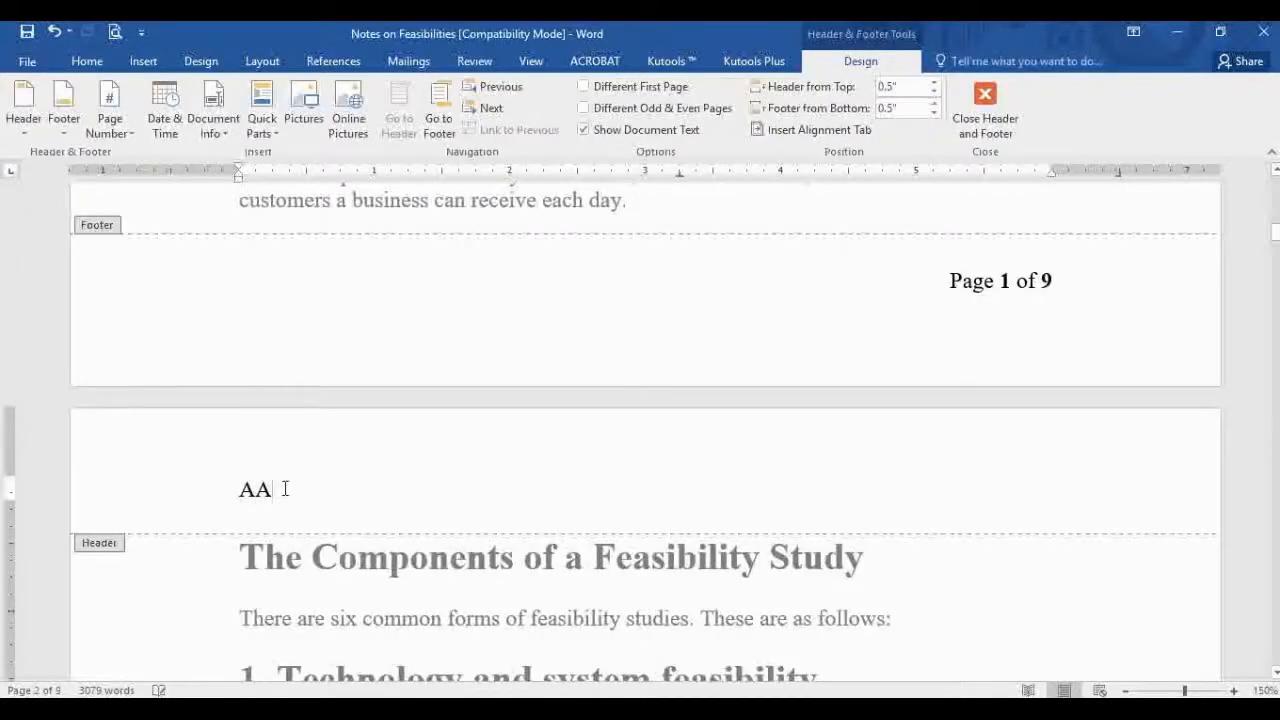
pyautogui.press('BackSpace')
pyautogui.write('B')
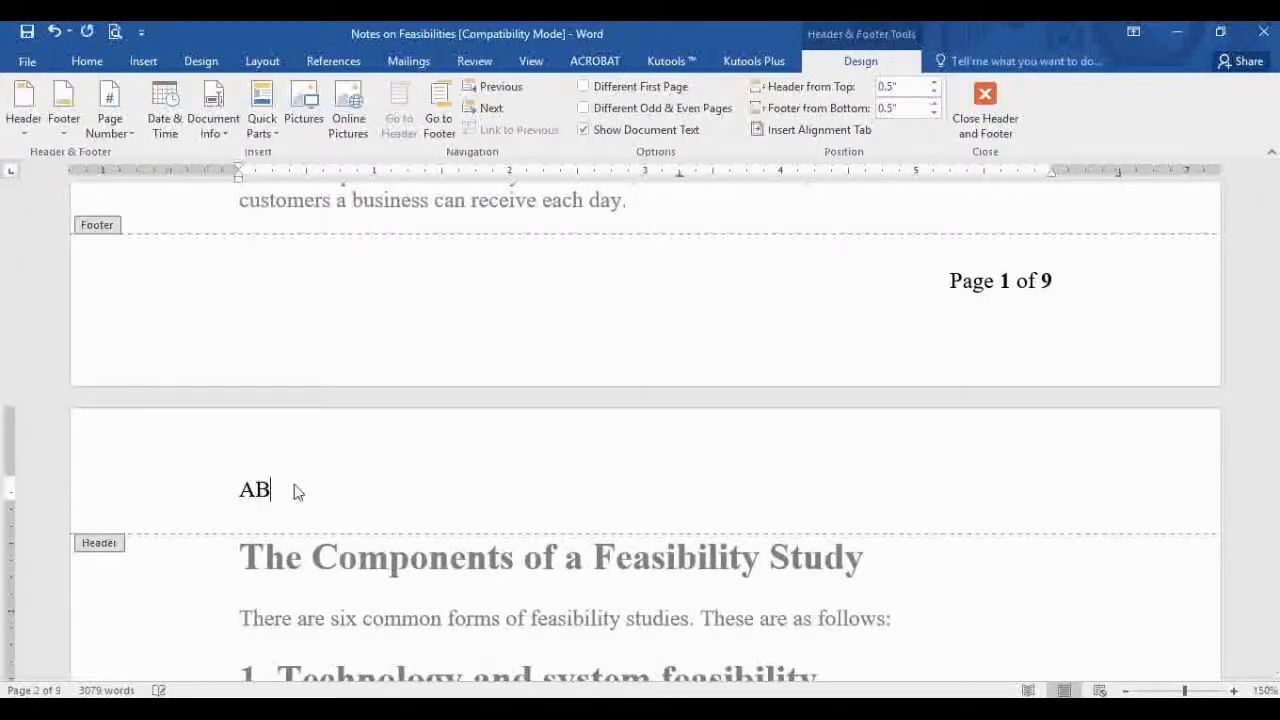
pyautogui.click(995, 118)
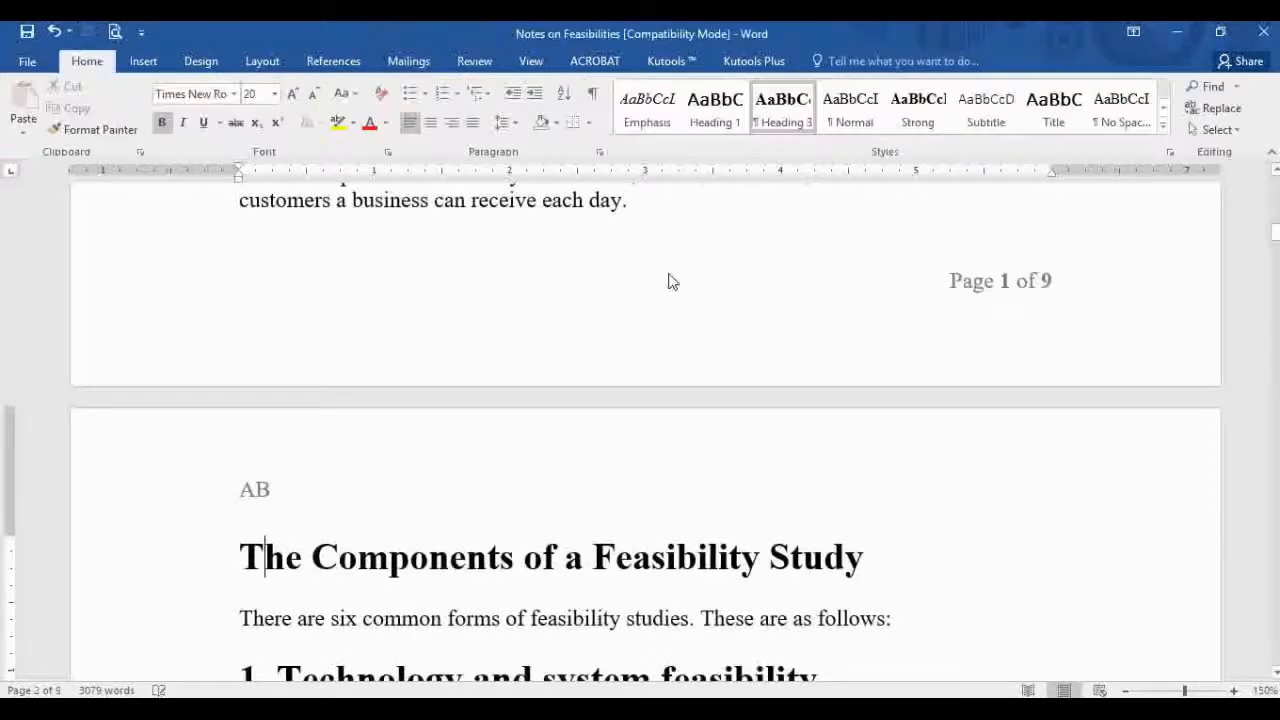
# Step: Check the header on each page and place the cursor after 'each day.'
pyautogui.scroll(3, 658, 341)
pyautogui.scroll(2, 658, 341)
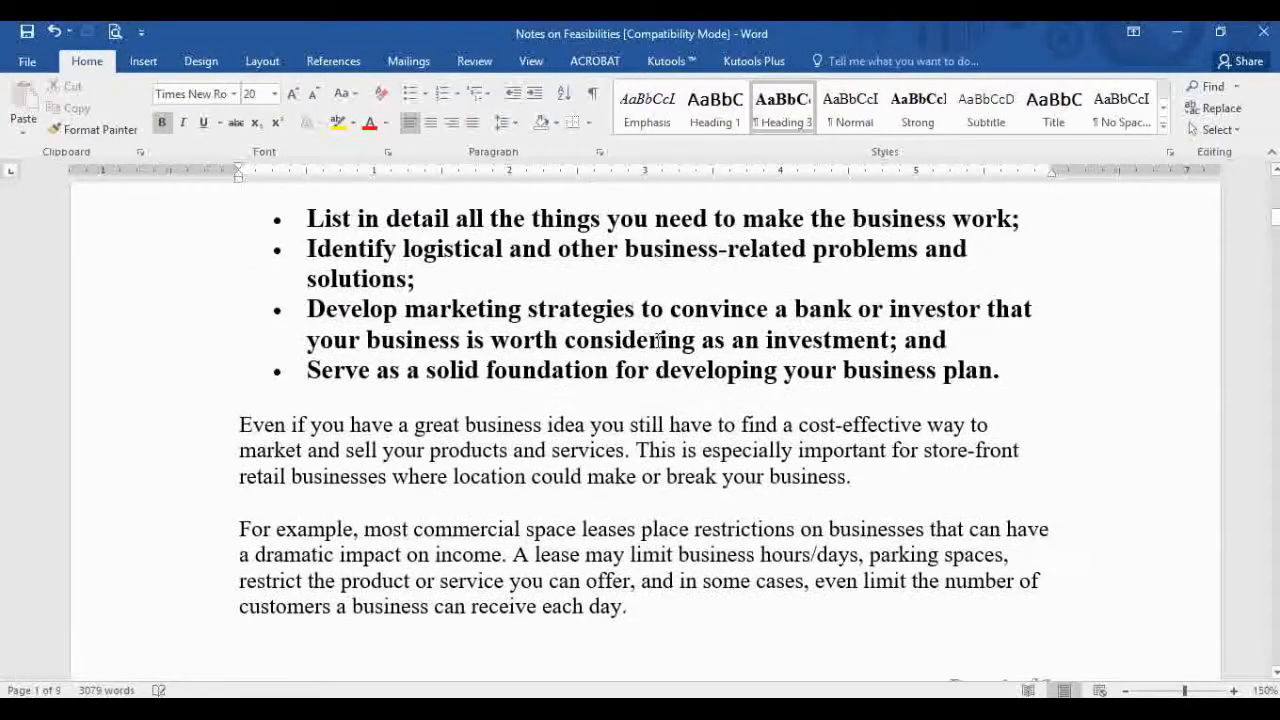
pyautogui.hotkey('ctrl', 'Home')
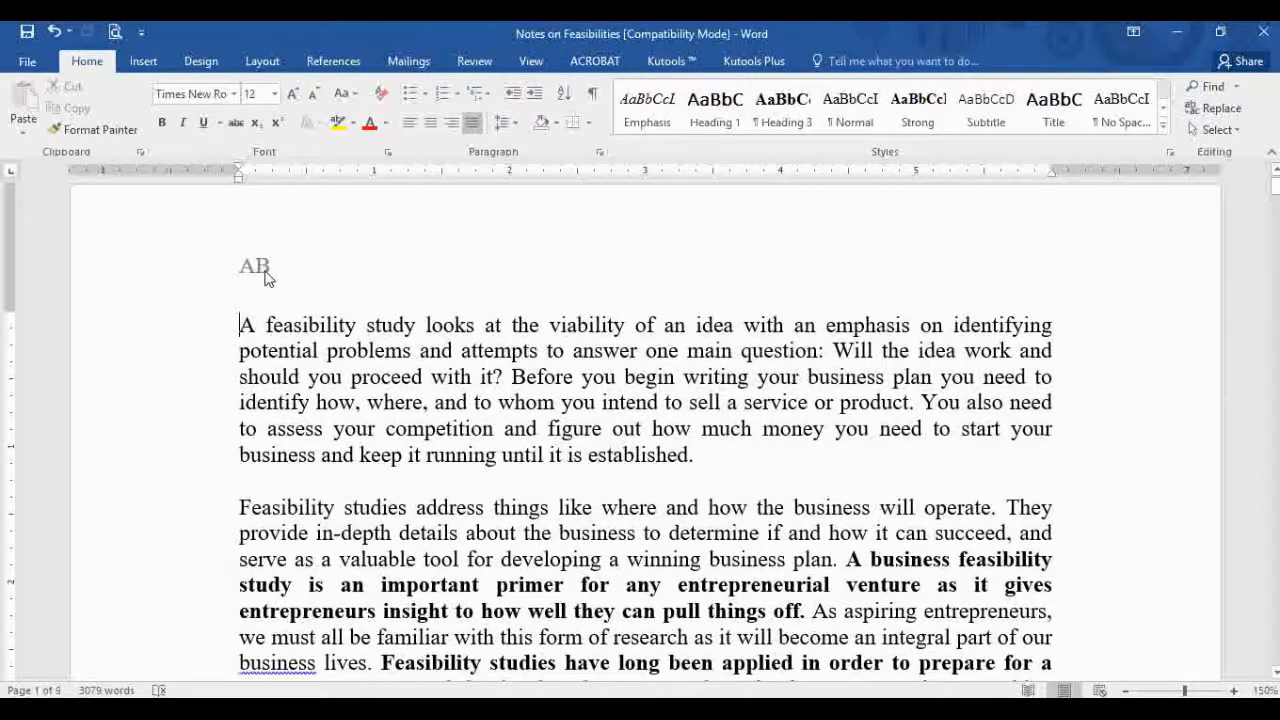
pyautogui.press('pagedown')
pyautogui.press('pagedown')
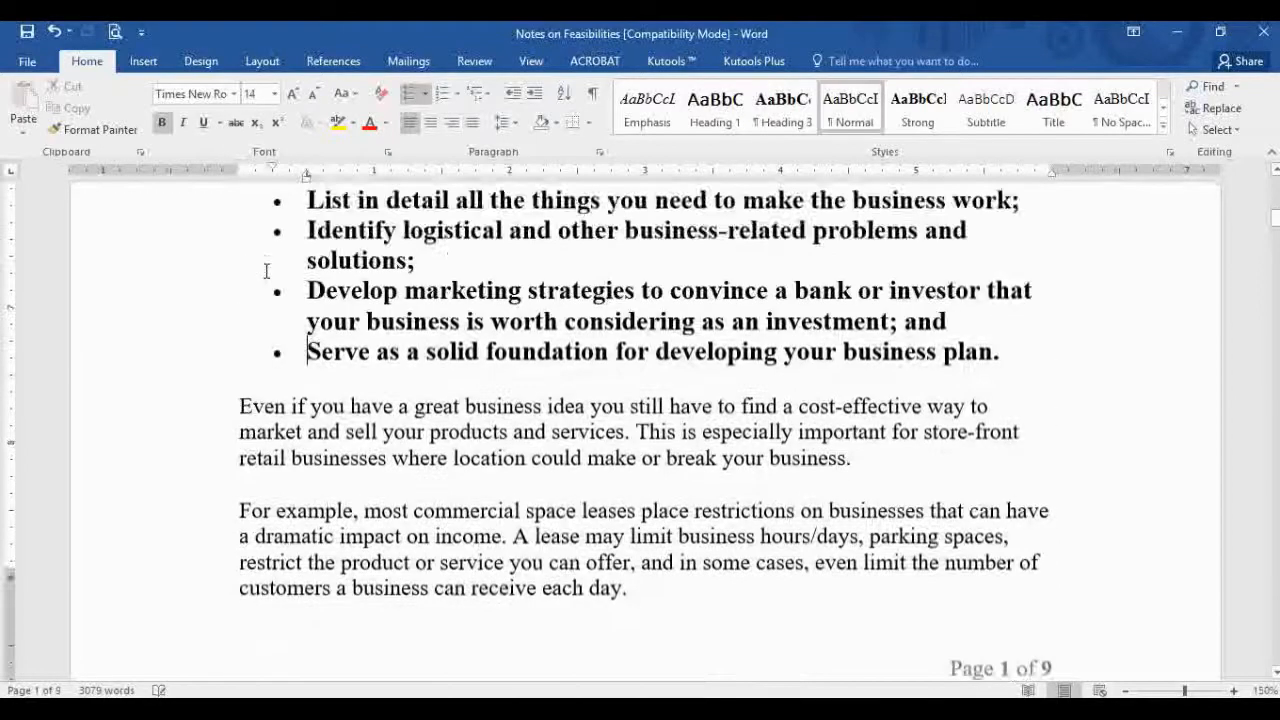
pyautogui.scroll(-8, 586, 352)
pyautogui.scroll(5, 586, 344)
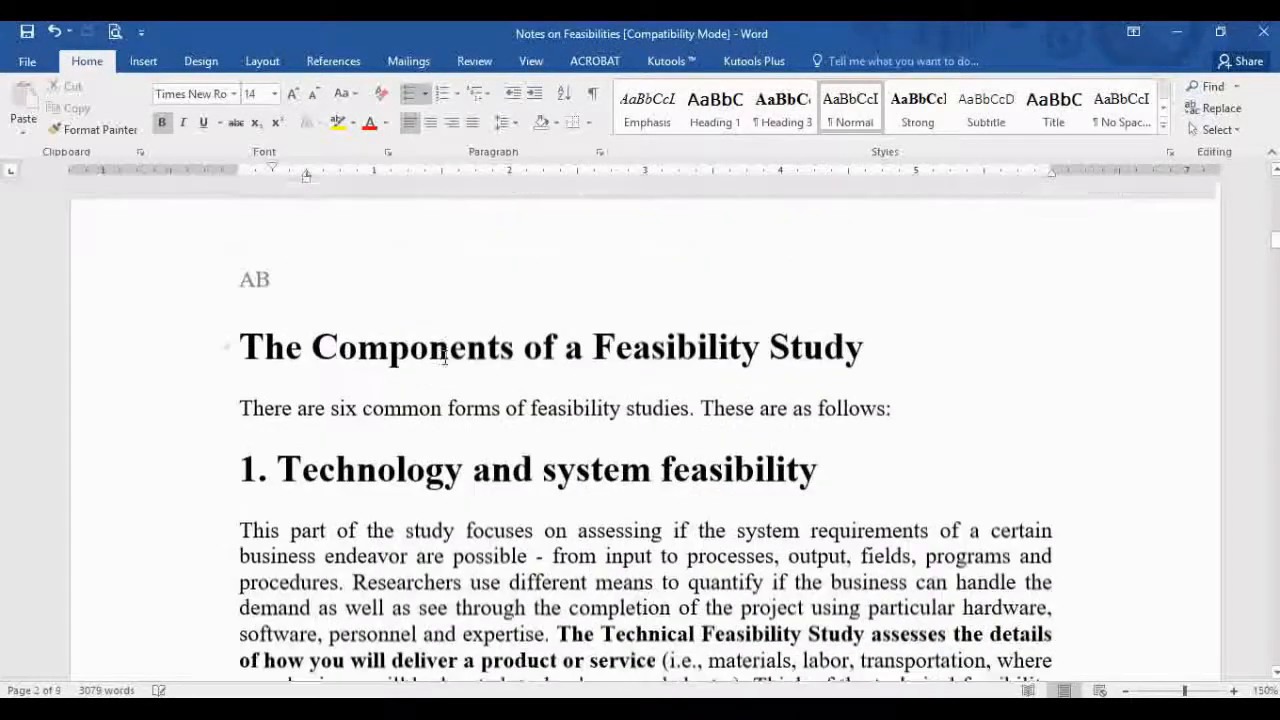
pyautogui.click(668, 336)
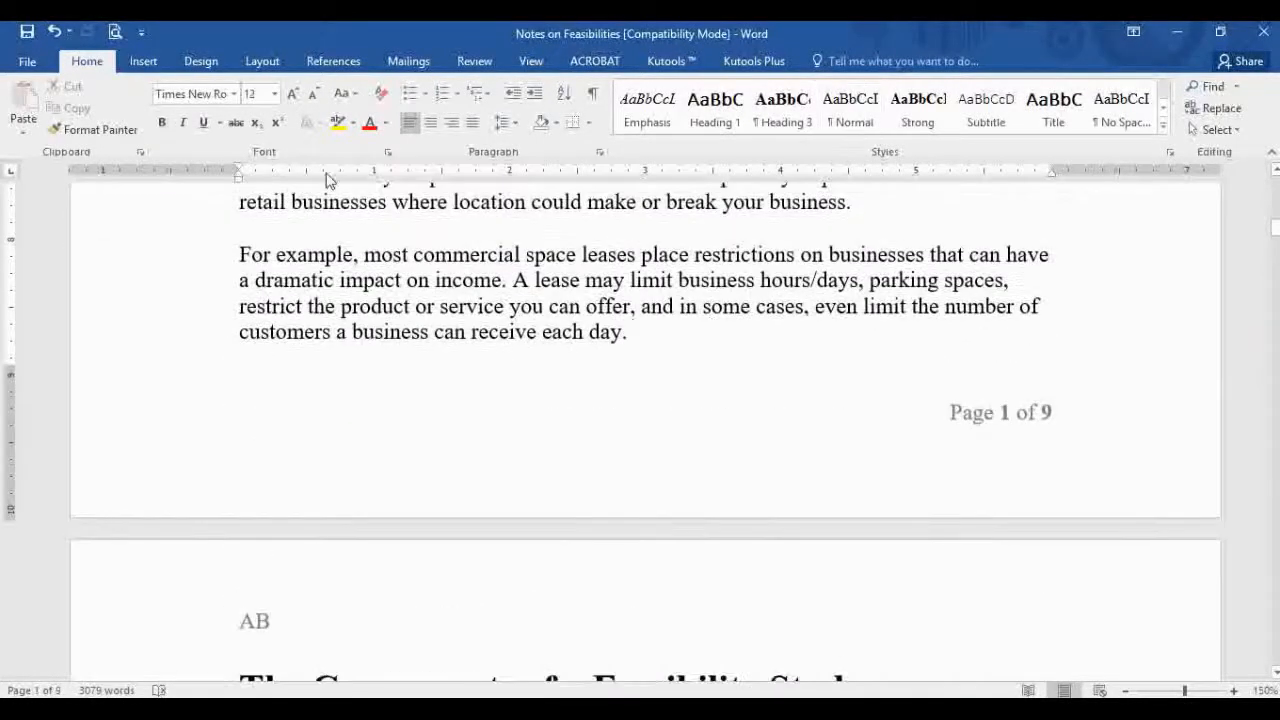
# Step: Insert a Next Page section break after 'each day.' on page 1
pyautogui.click(266, 63)
pyautogui.click(257, 91)
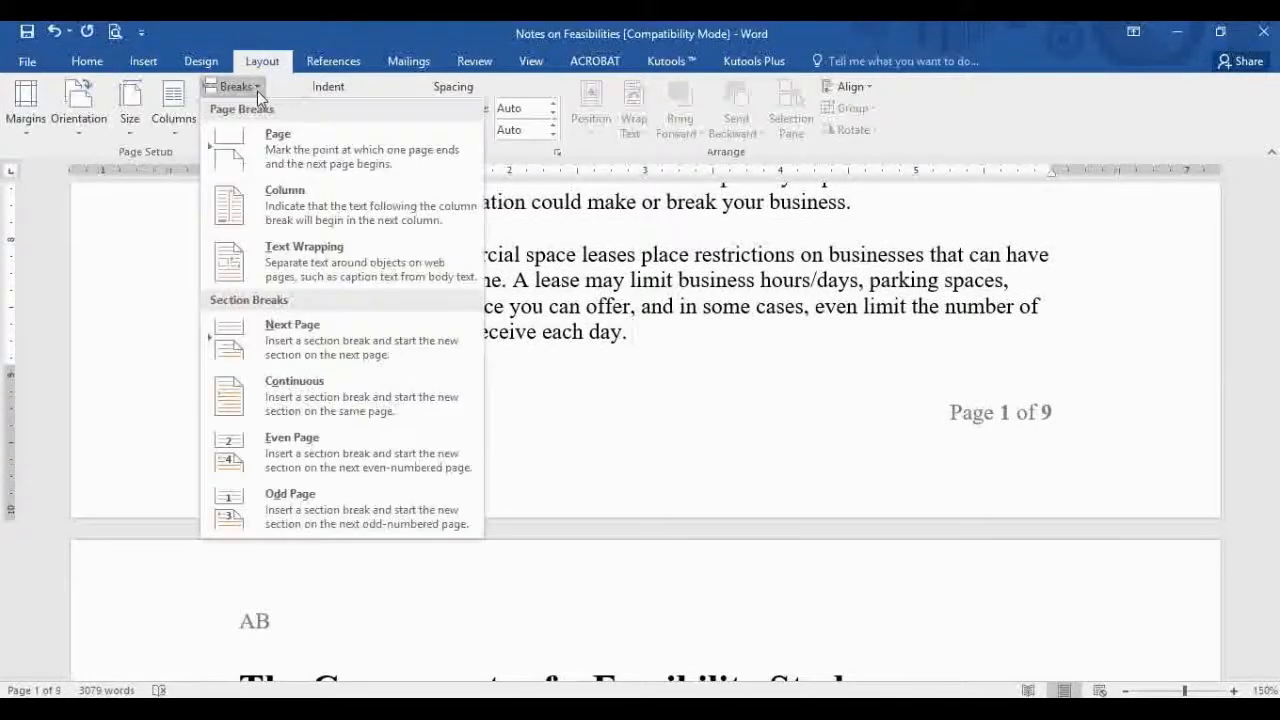
pyautogui.click(352, 339)
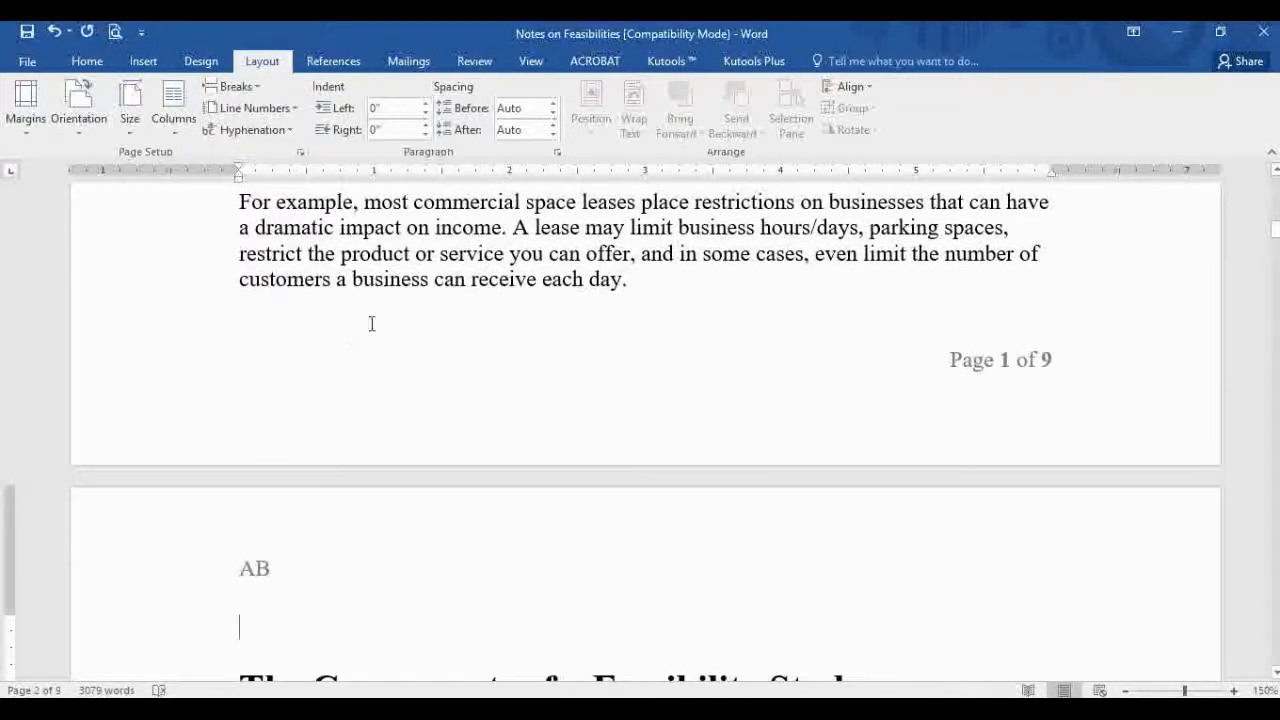
# Step: Turn on Show/Hide ¶ to display formatting marks and the section break
pyautogui.click(80, 63)
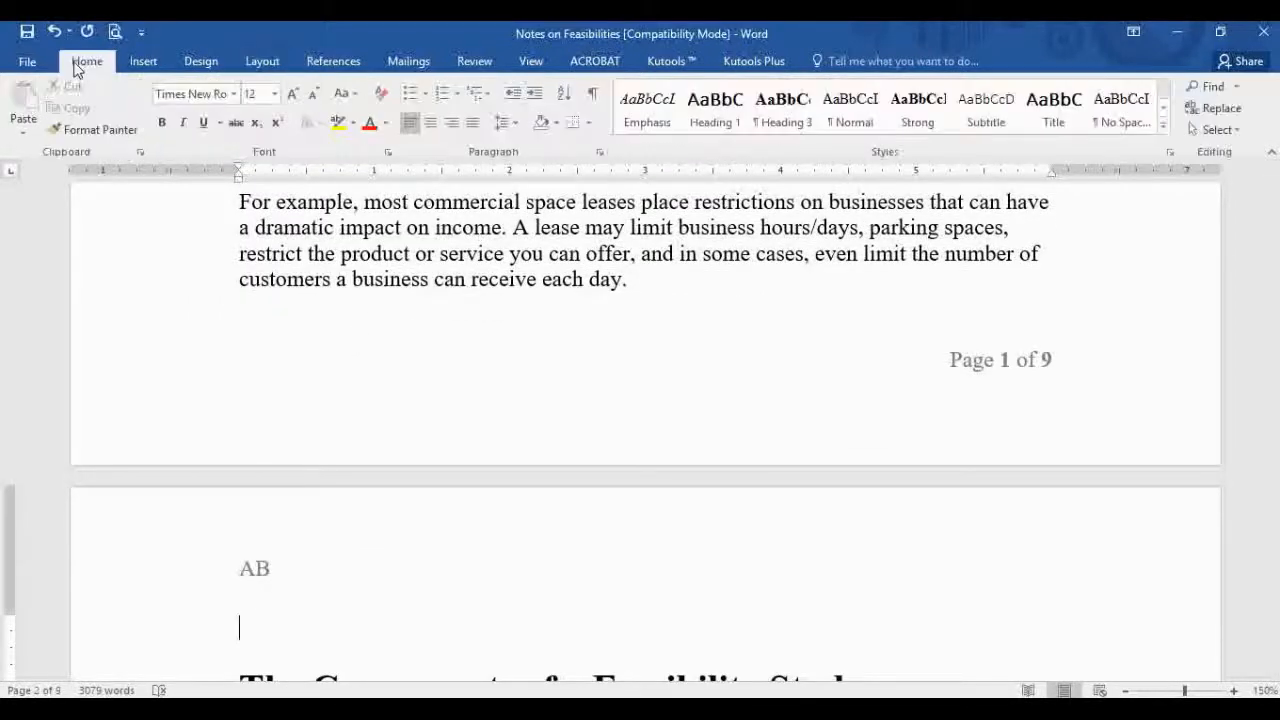
pyautogui.click(592, 93)
pyautogui.scroll(-3, 483, 346)
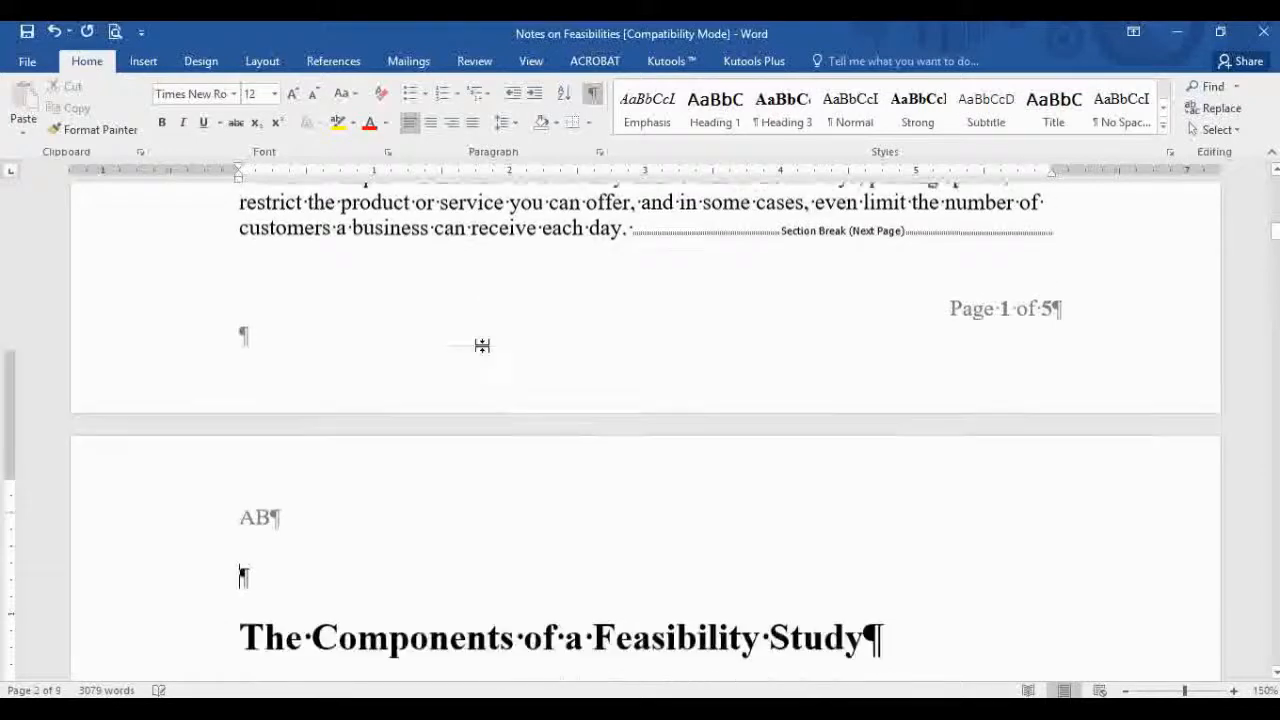
pyautogui.scroll(3, 483, 346)
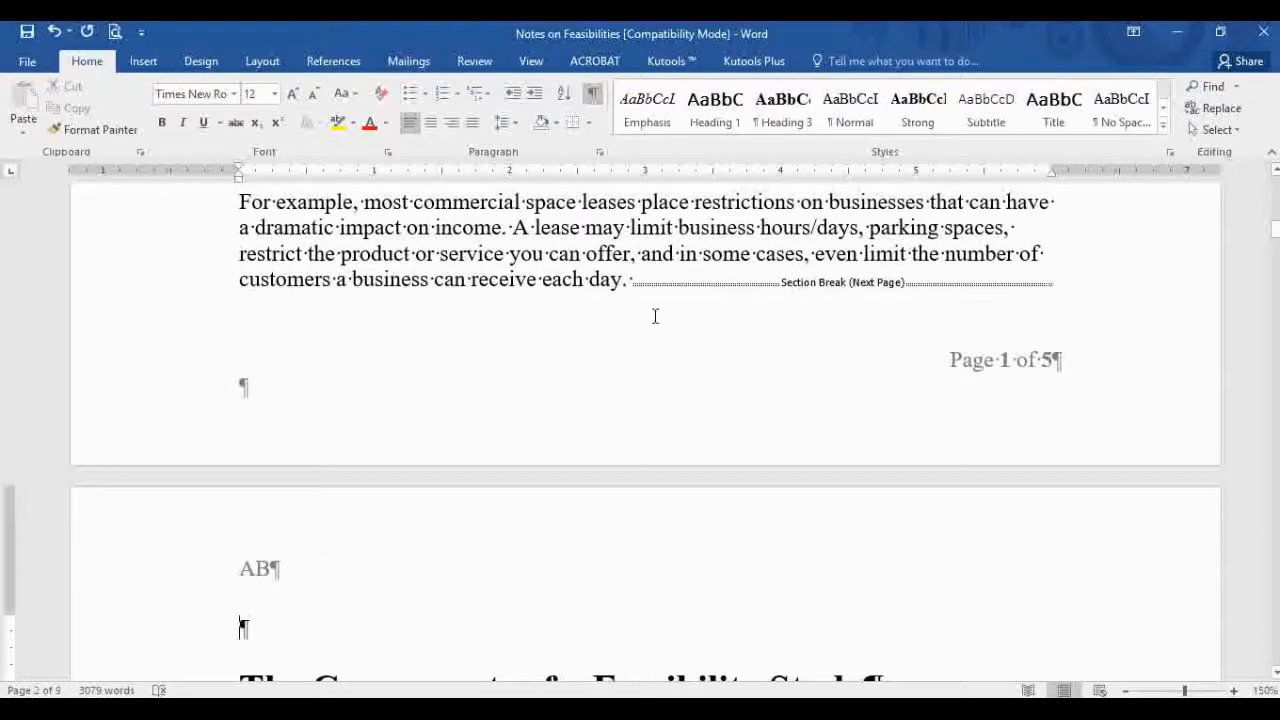
pyautogui.hotkey('ctrl', 'Home')
pyautogui.scroll(-15, 750, 375)
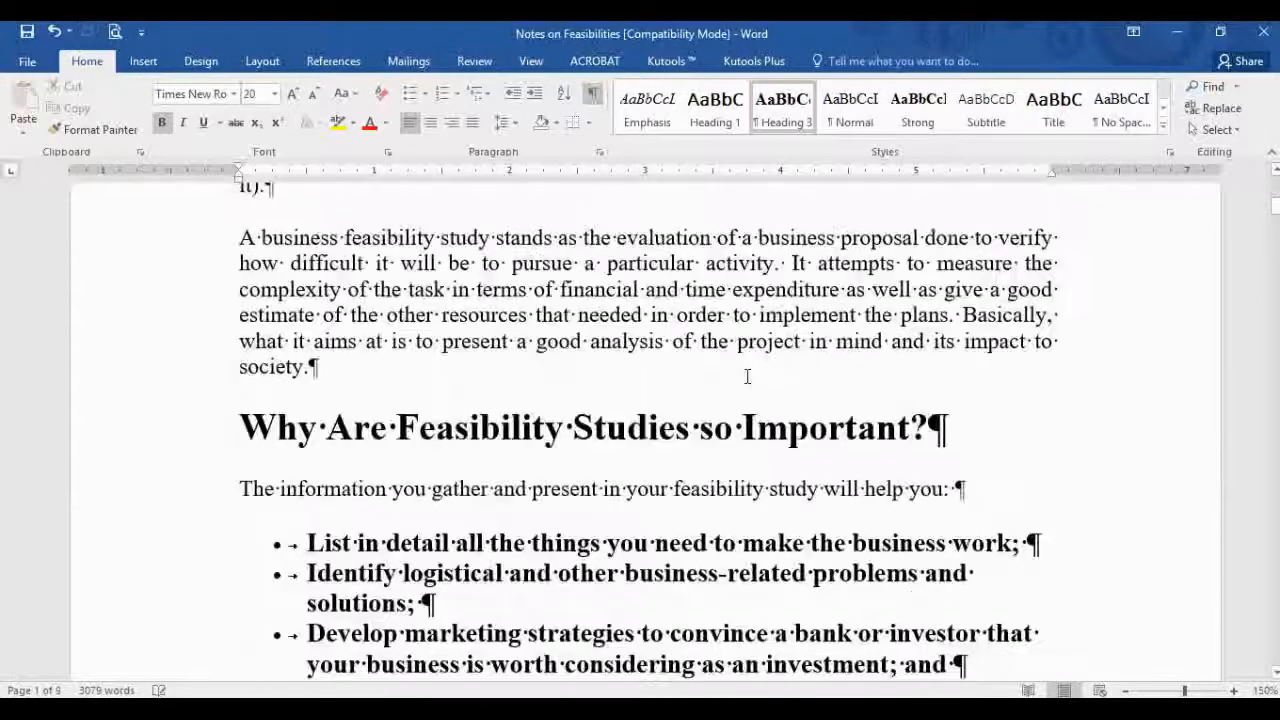
# Step: Delete the B from page 2's header and unlink section 2's header from section 1
pyautogui.scroll(-3, 437, 484)
pyautogui.doubleClick(290, 581)
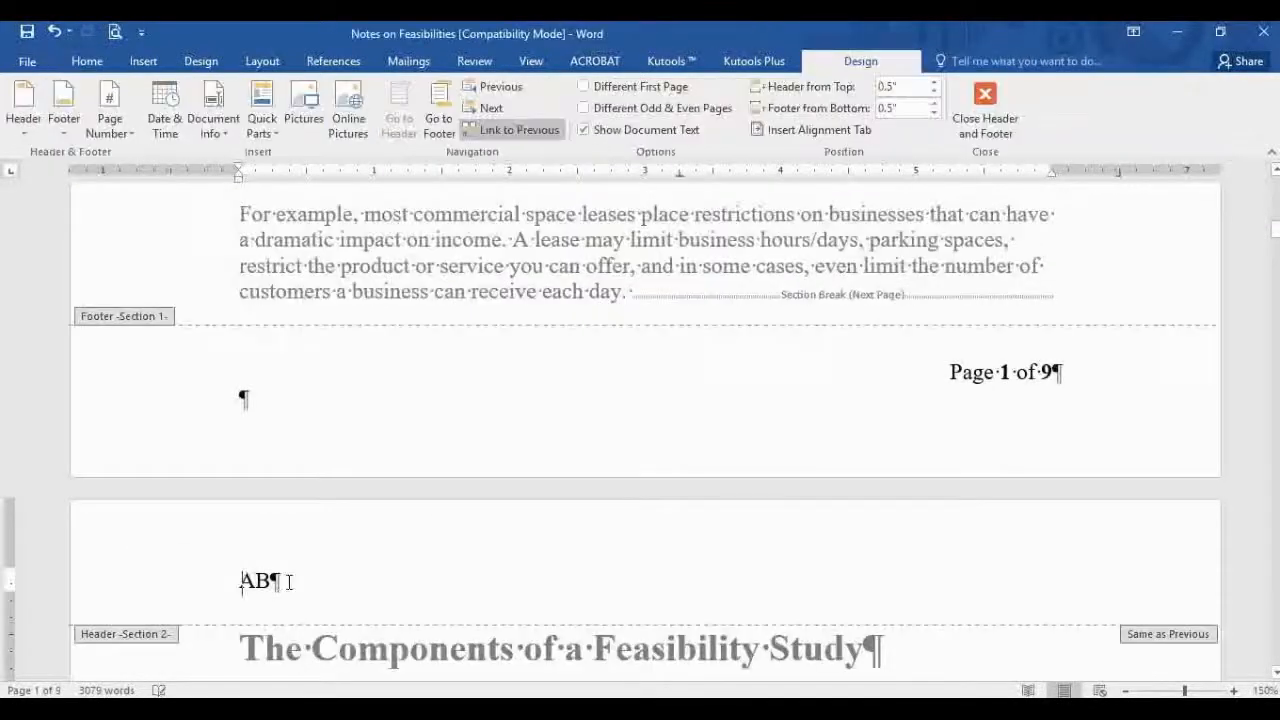
pyautogui.press('BackSpace')
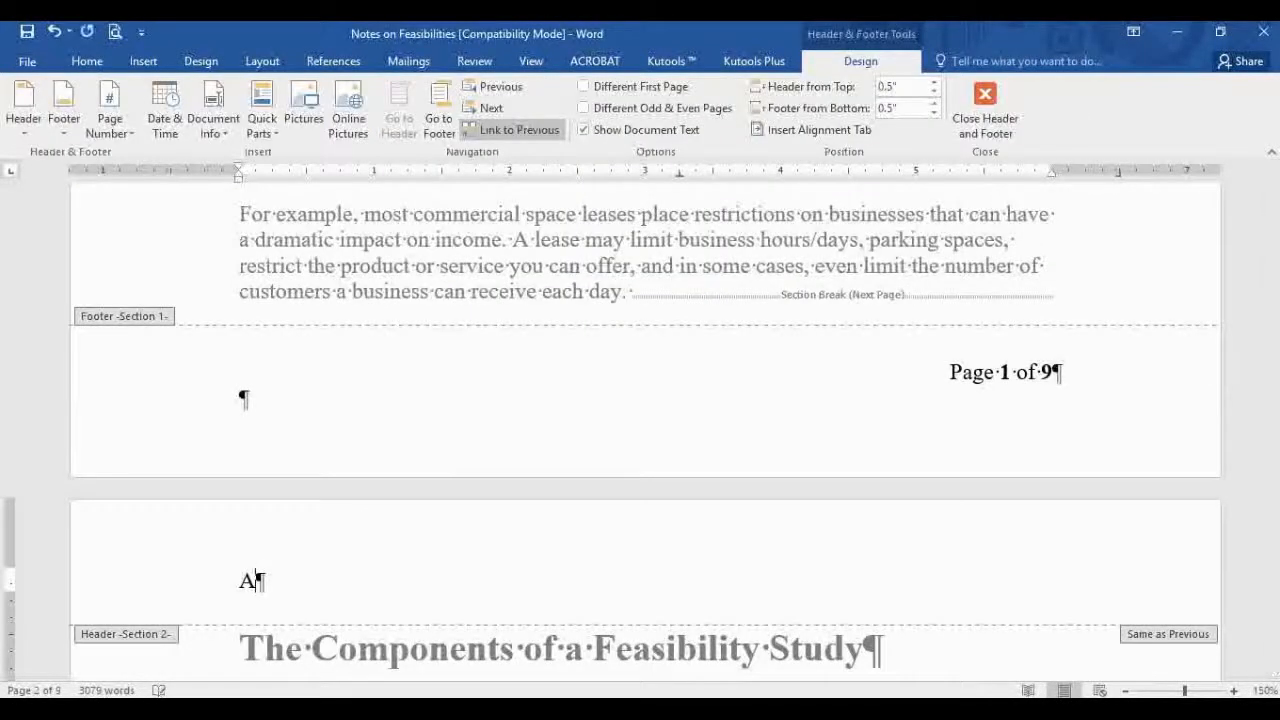
pyautogui.click(513, 129)
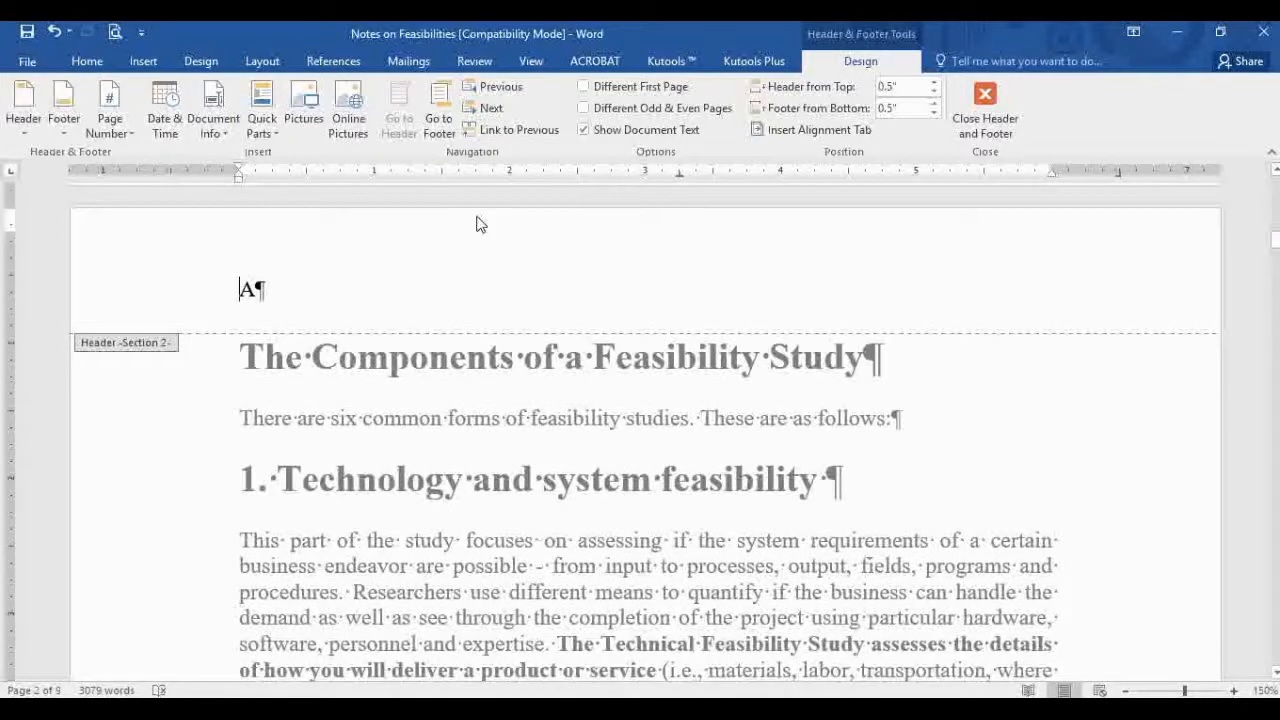
# Step: Retype B in the Section 2 header so it reads 'AB', then close header editing
pyautogui.scroll(-15, 477, 220)
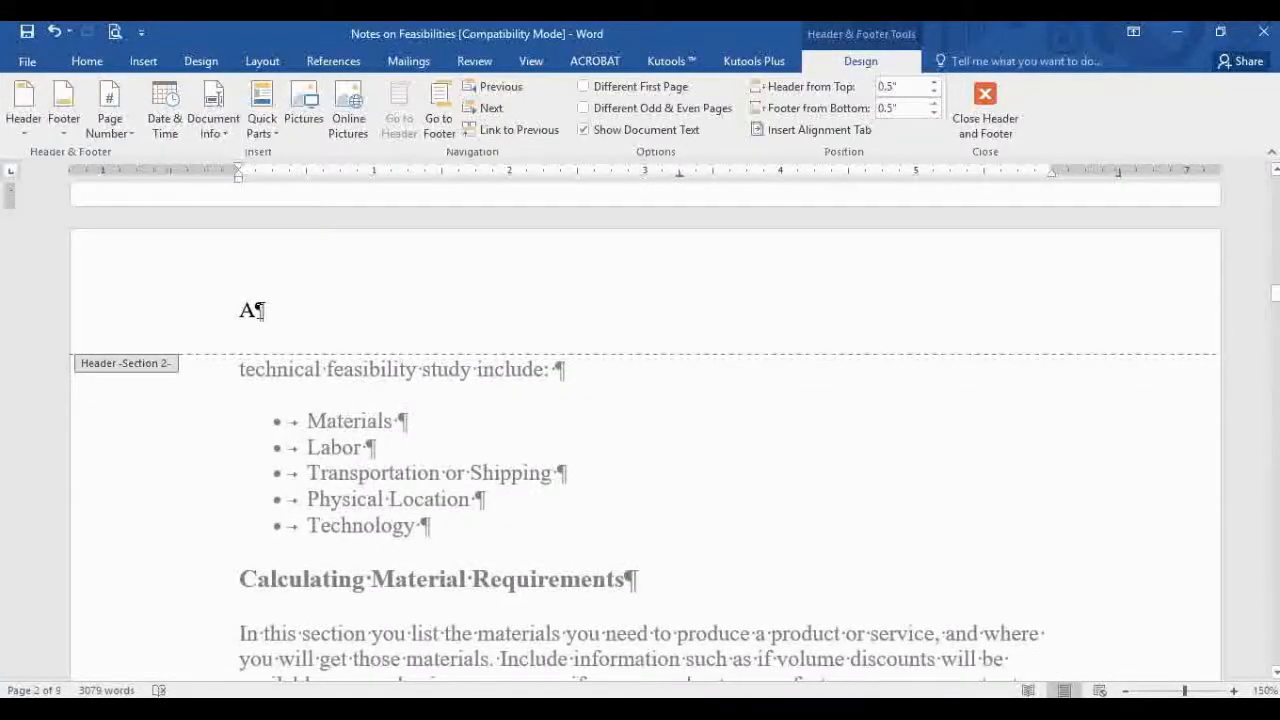
pyautogui.click(261, 311)
pyautogui.write('B')
pyautogui.scroll(15, 748, 320)
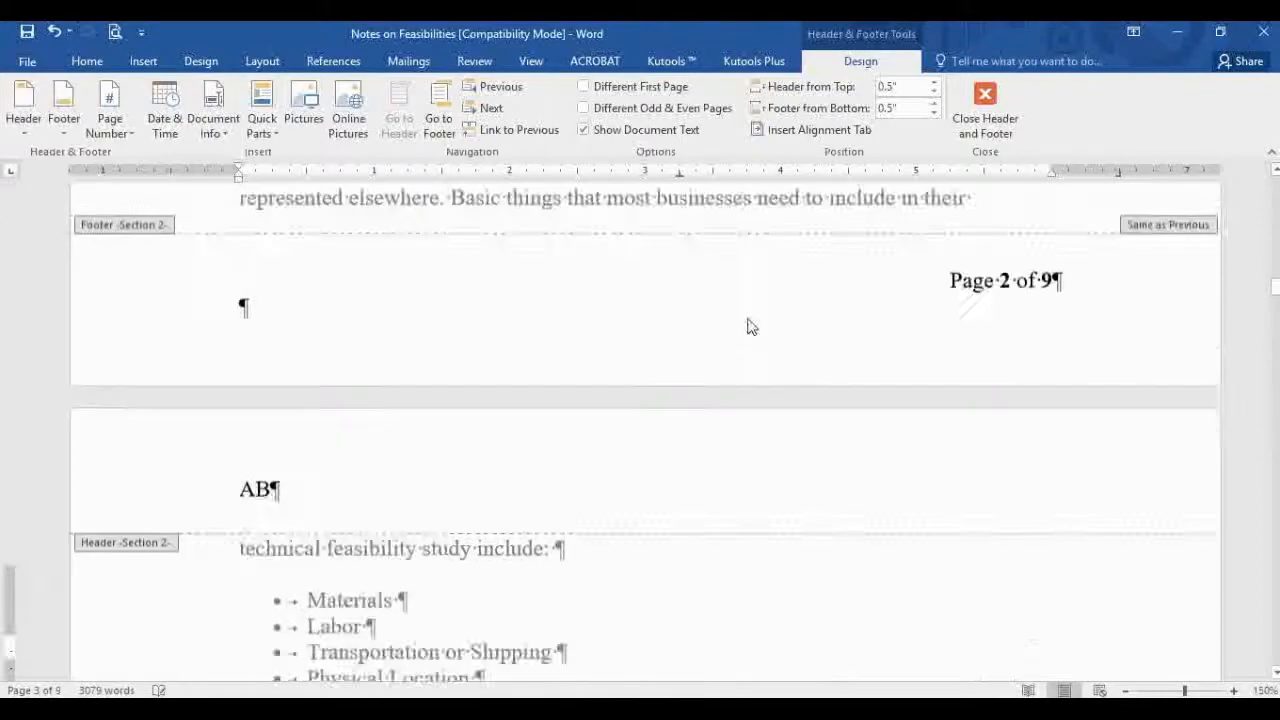
pyautogui.scroll(15, 748, 325)
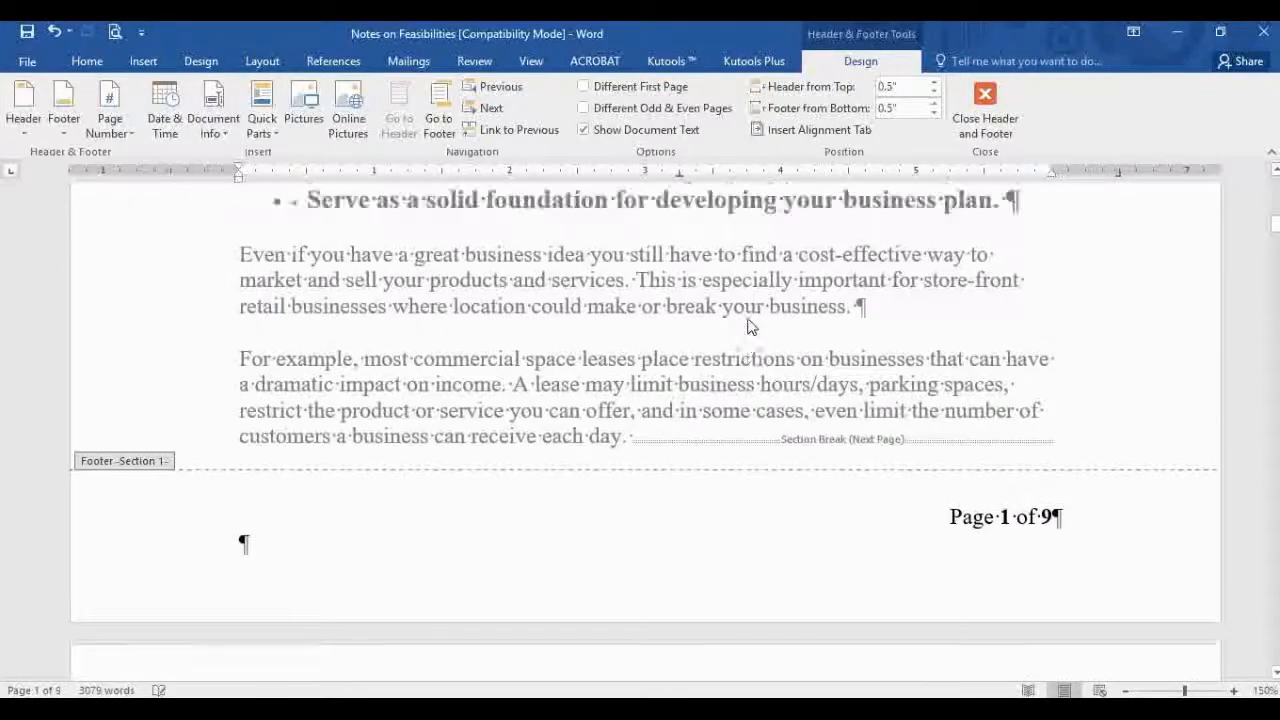
pyautogui.scroll(-5, 750, 327)
pyautogui.scroll(-10, 750, 327)
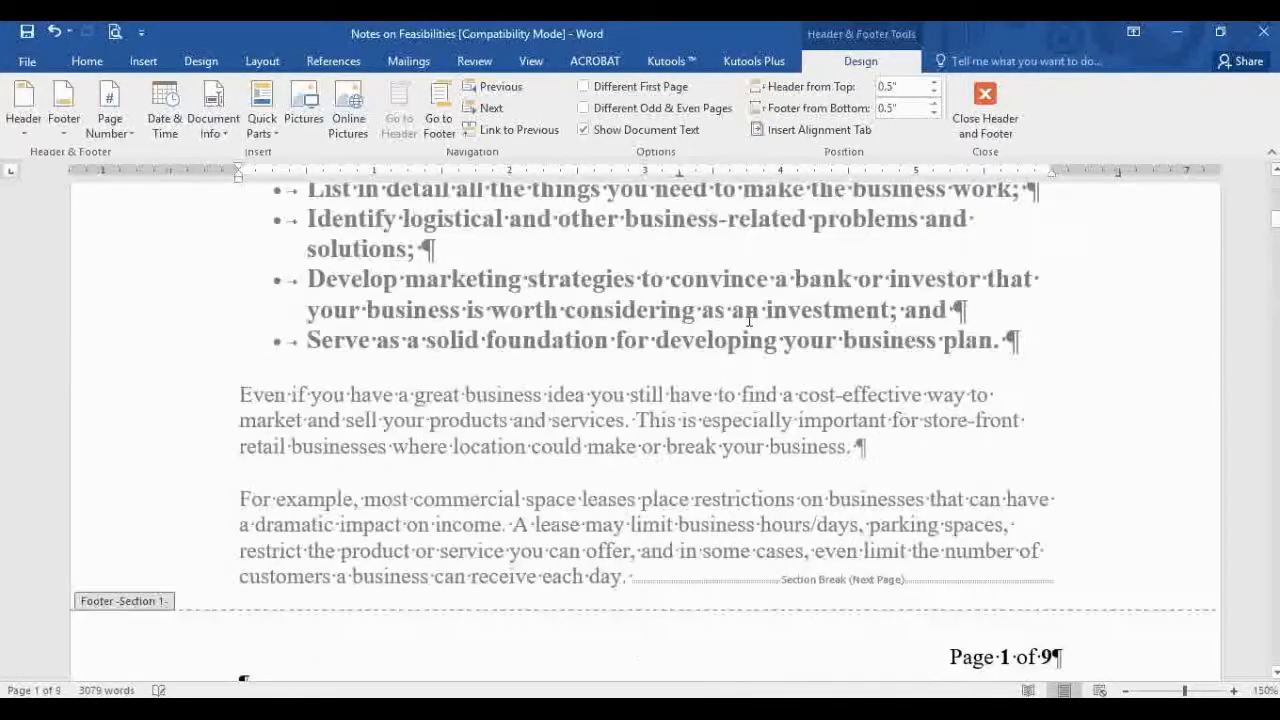
pyautogui.click(983, 112)
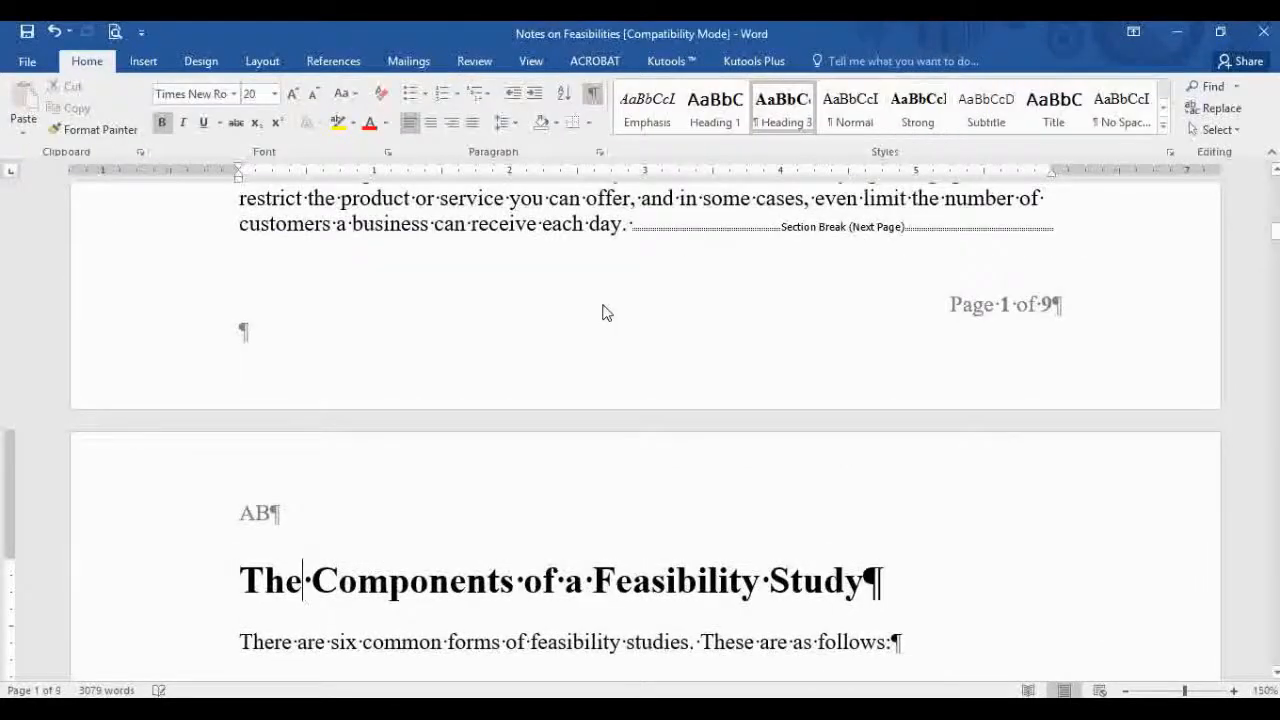
pyautogui.scroll(12, 600, 309)
pyautogui.click(277, 299)
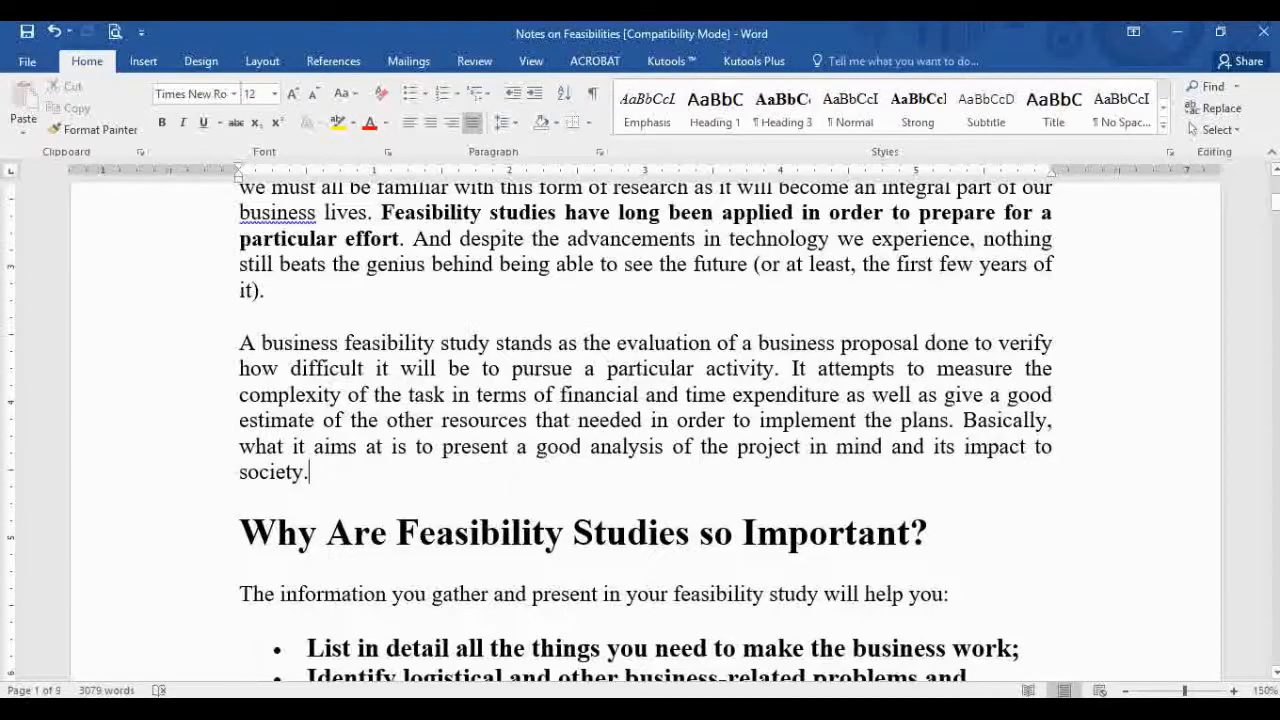
# Step: Add a new line reading 'Just' after the 'society.' paragraph, erasing stray test text
pyautogui.press('Return')
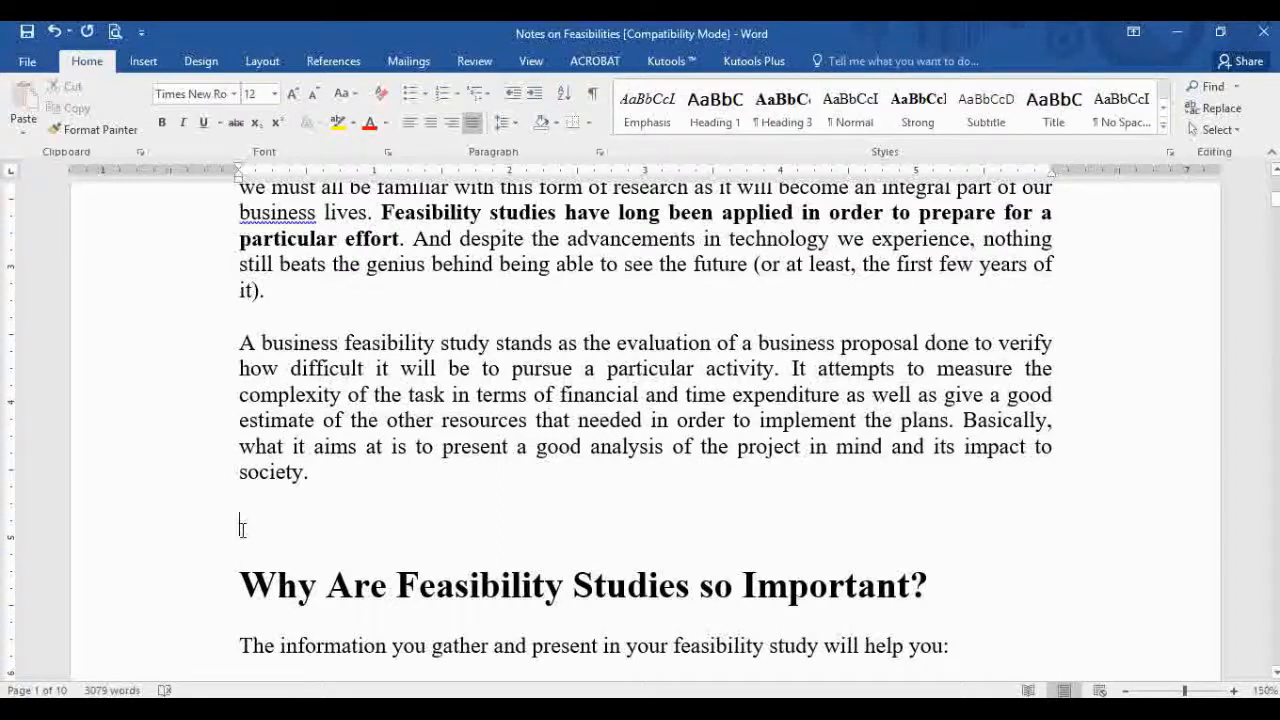
pyautogui.write('Just')
pyautogui.write('hjhggg')
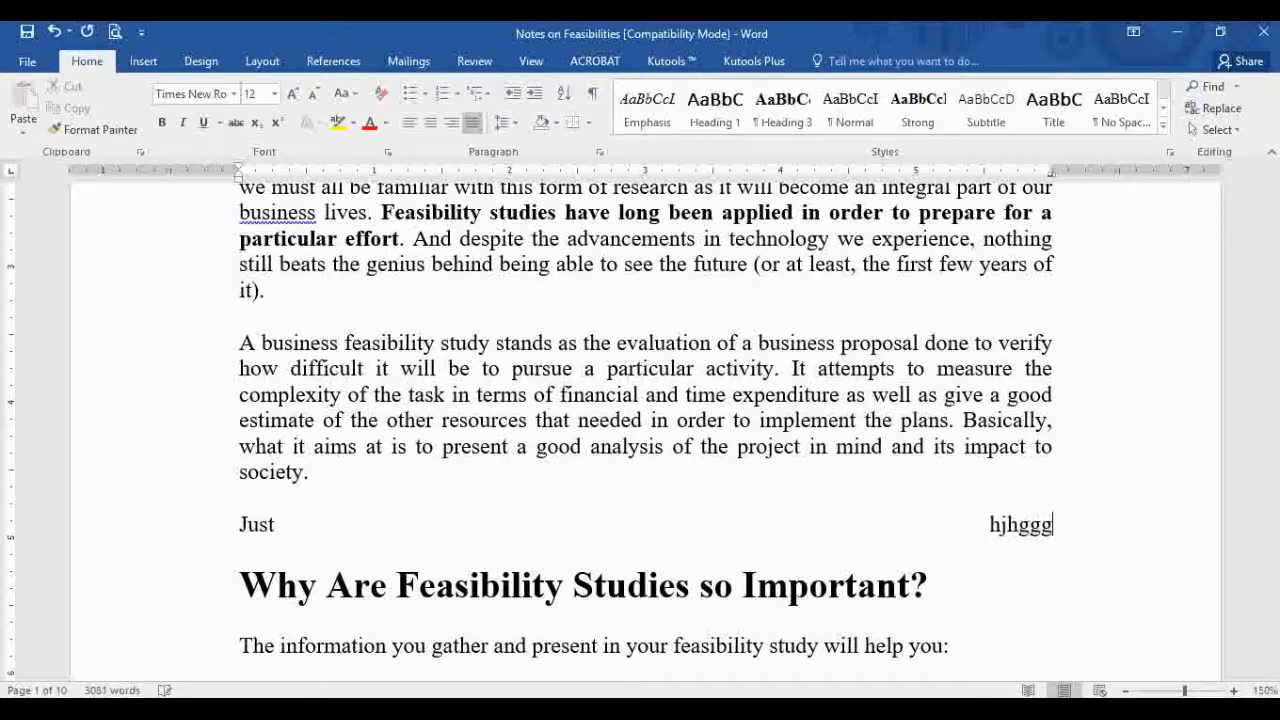
pyautogui.press('BackSpace')
pyautogui.press('BackSpace')
pyautogui.press('BackSpace')
pyautogui.press('BackSpace')
pyautogui.press('BackSpace')
pyautogui.press('BackSpace')
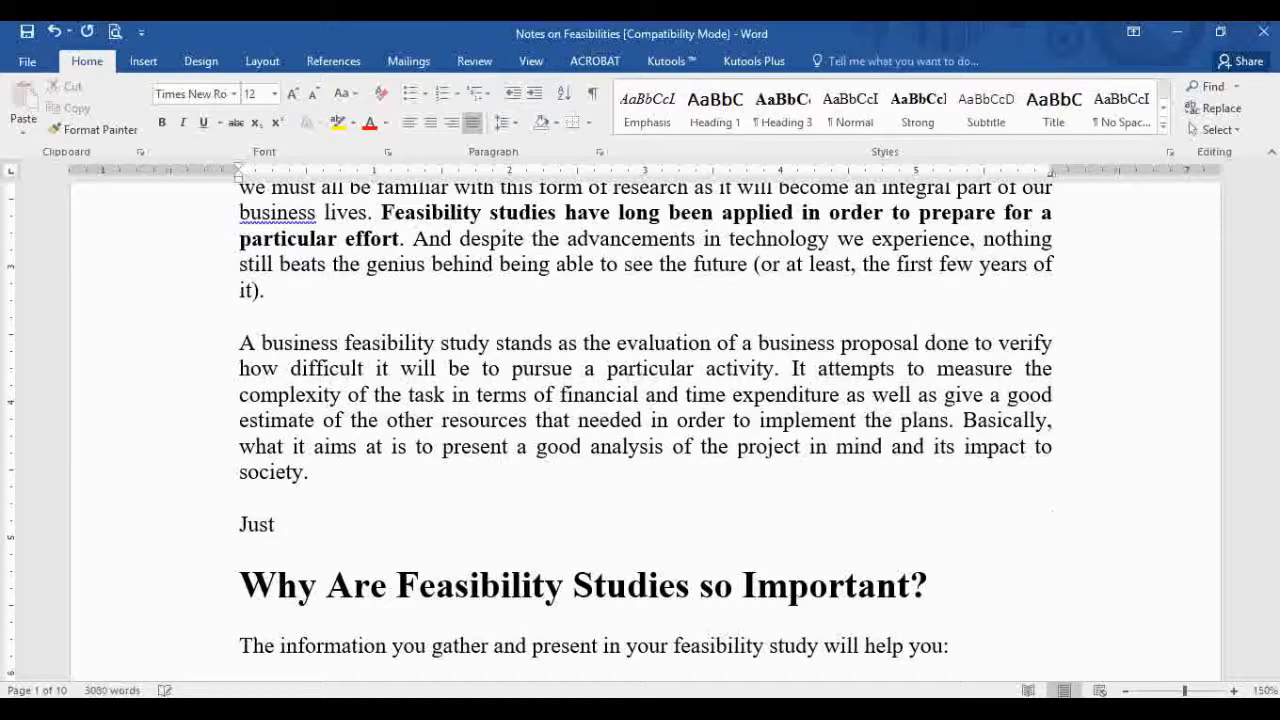
pyautogui.press('BackSpace')
# Step: Try a decimal tab stop near the right margin with test text, then delete the 'Just that' line
pyautogui.click(12, 173)
pyautogui.click(1036, 174)
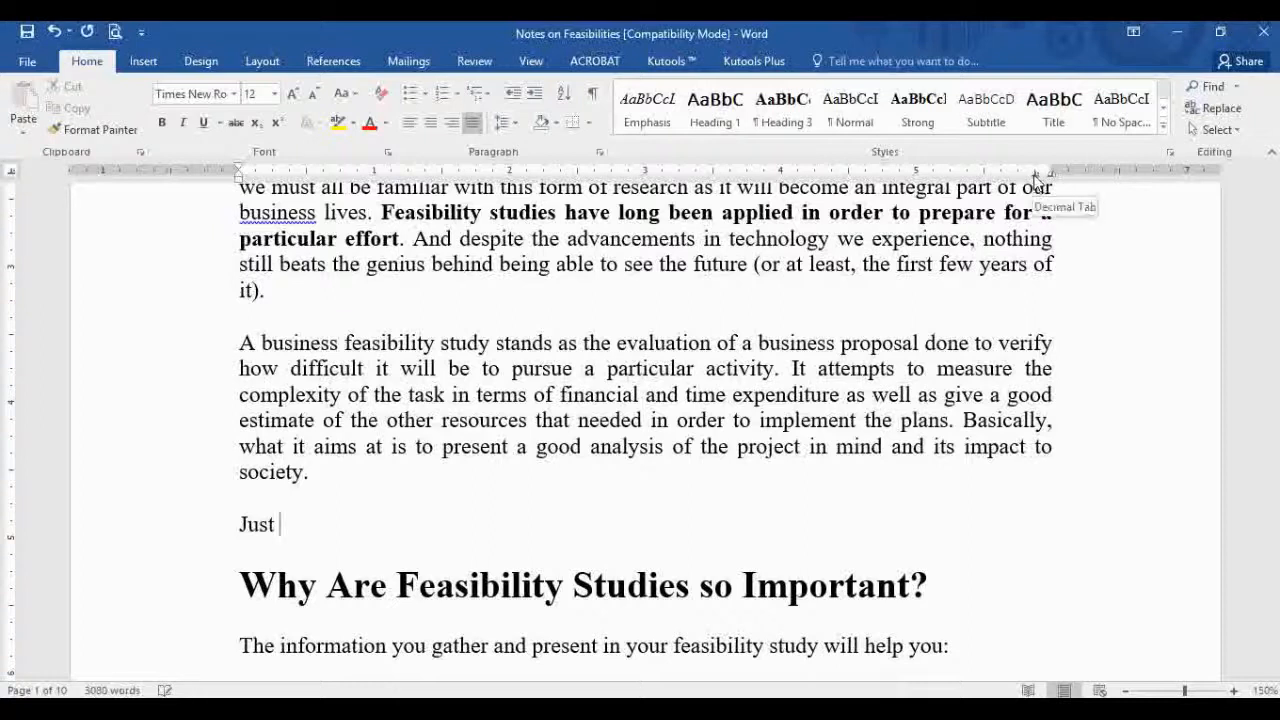
pyautogui.moveTo(1036, 174); pyautogui.dragTo(1052, 180)
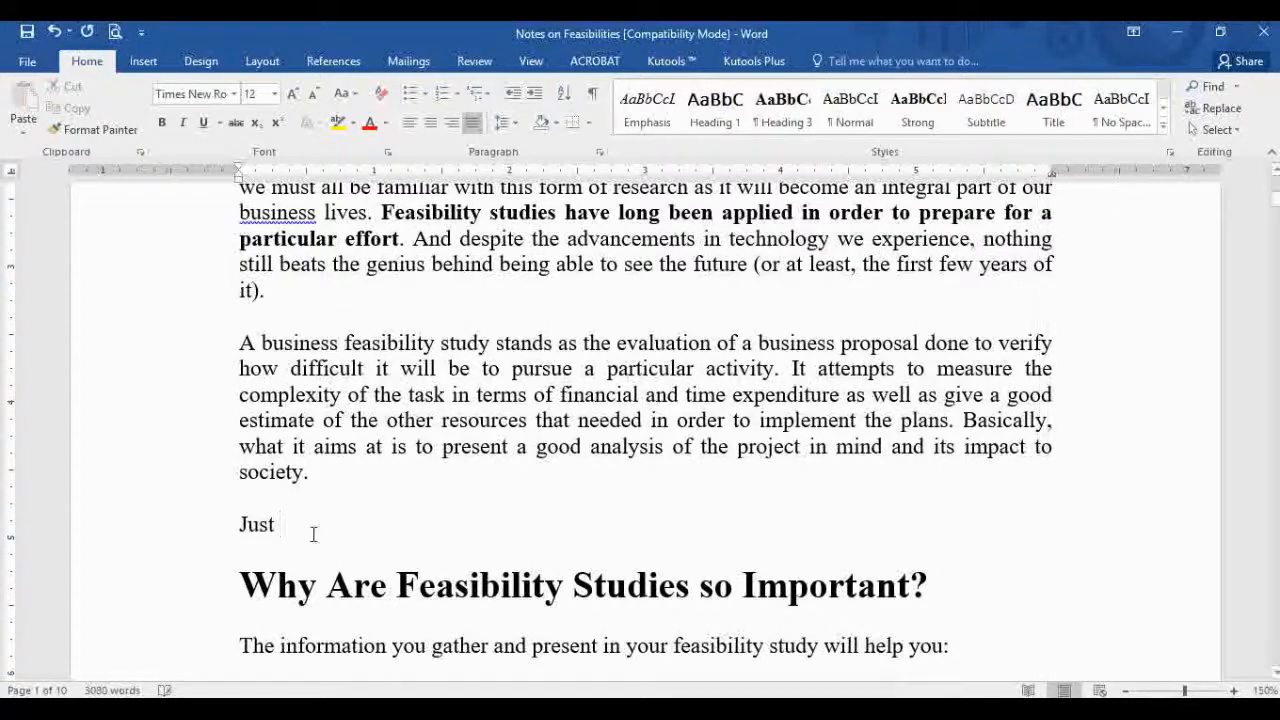
pyautogui.write('that')
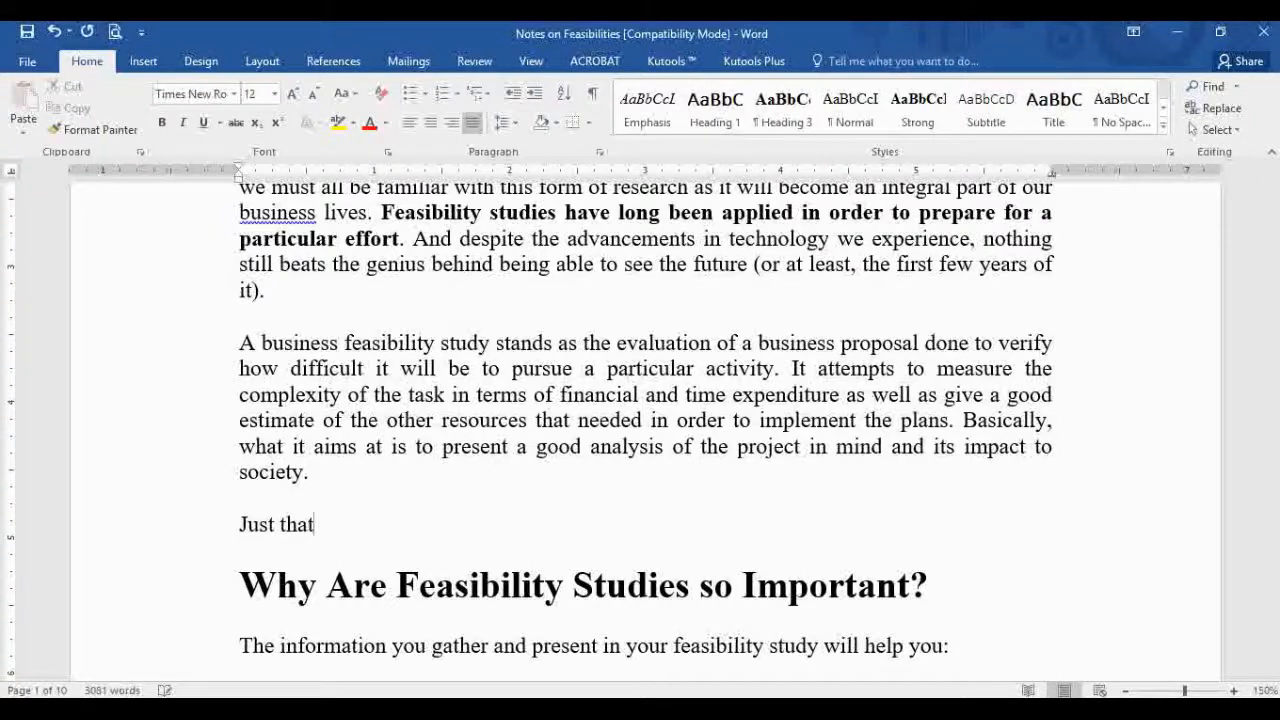
pyautogui.press('Tab')
pyautogui.write('gfhd dhha')
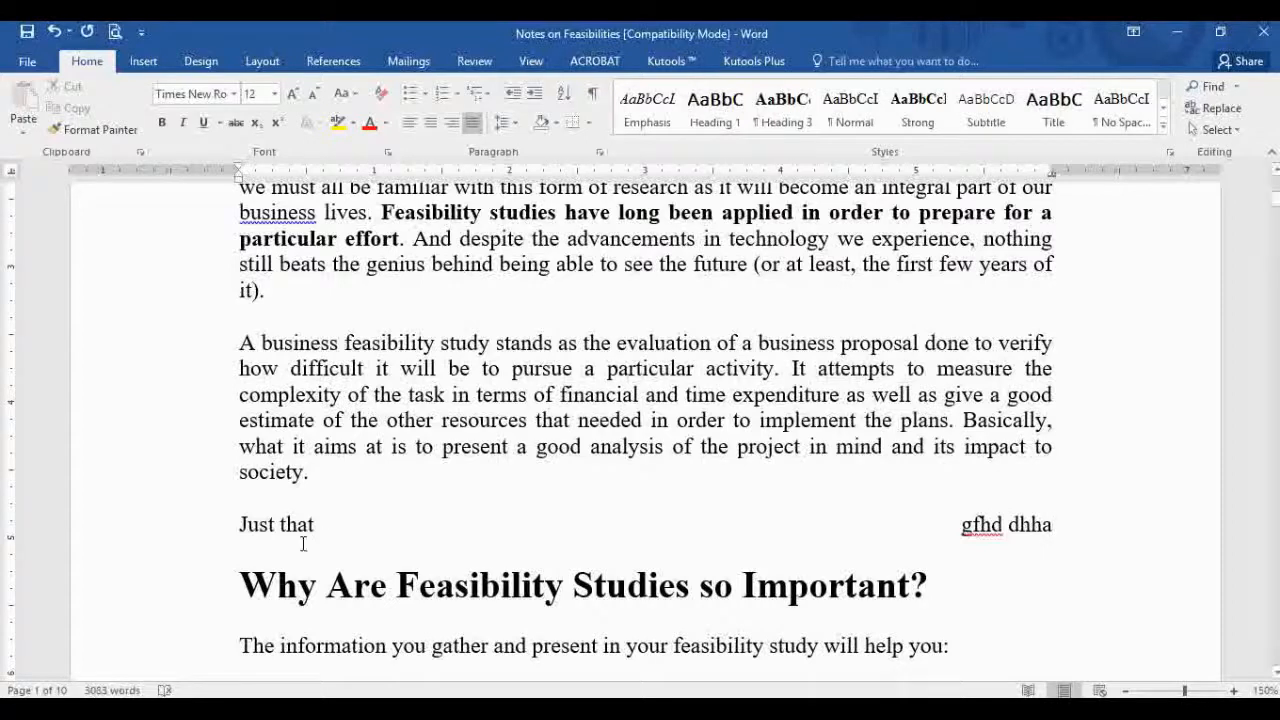
pyautogui.click(150, 525)
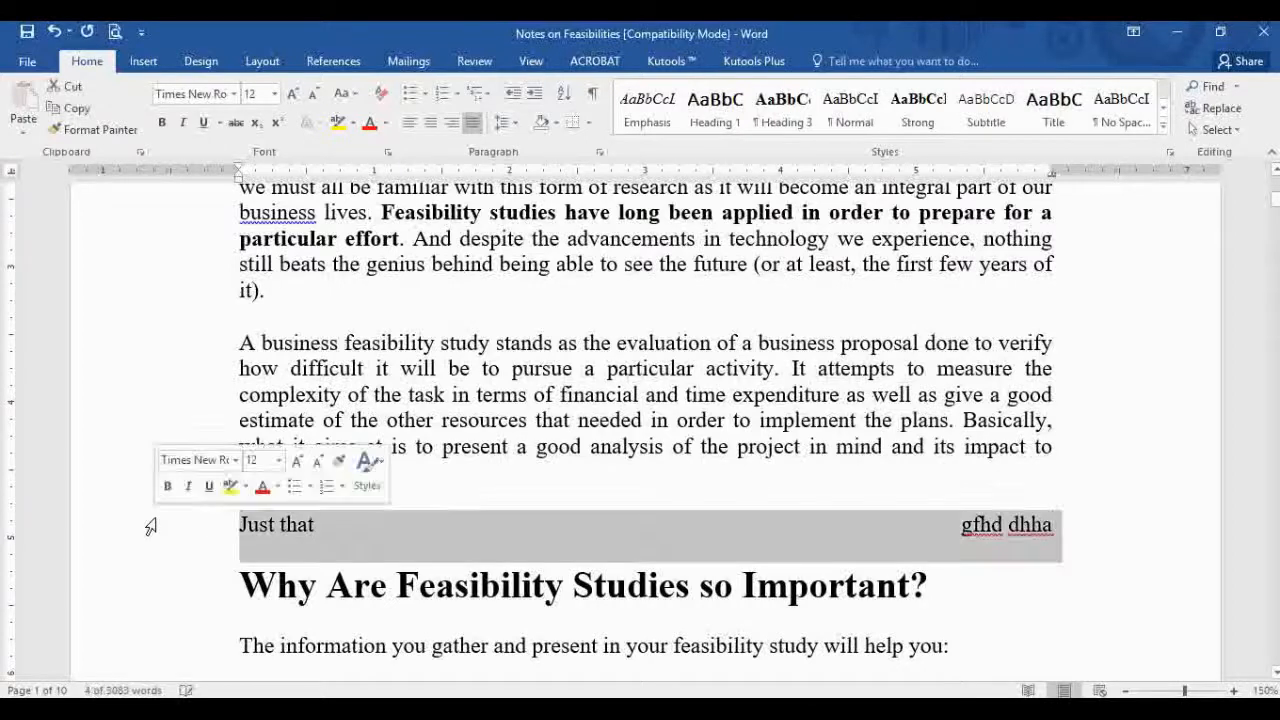
pyautogui.press('Delete')
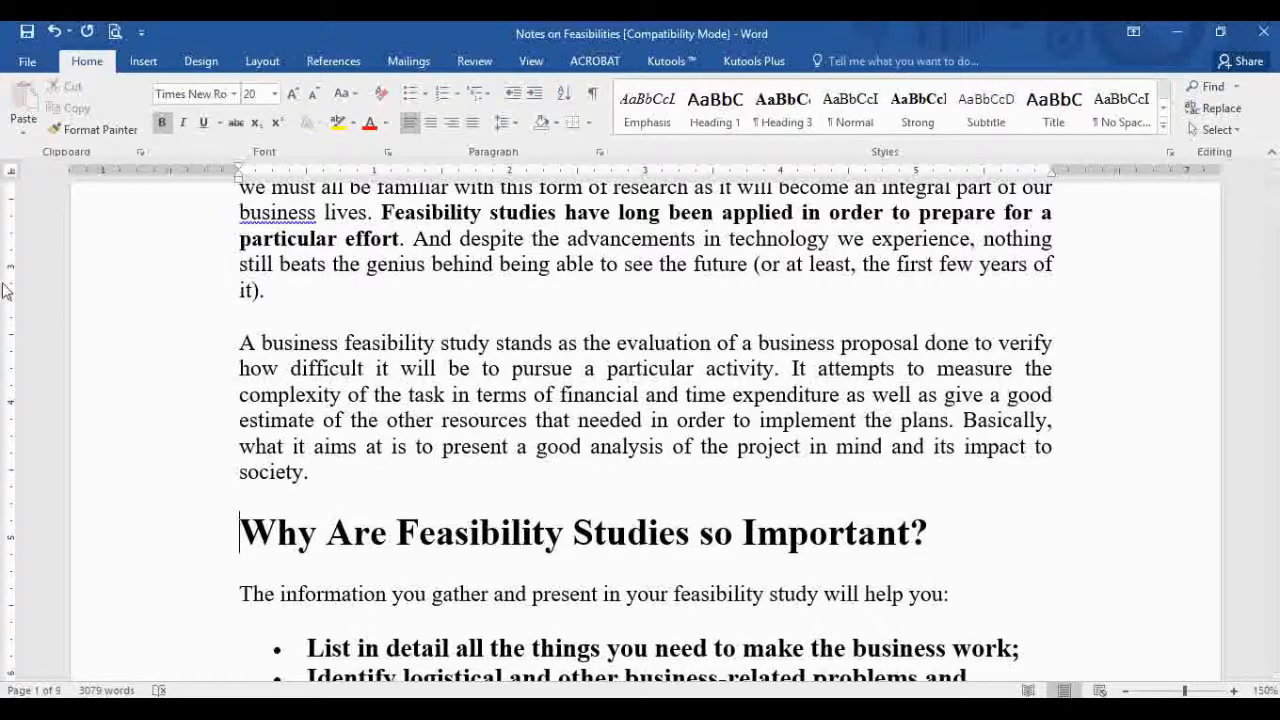
# Step: Split the second paragraph before 'and how the business', then undo the split
pyautogui.scroll(6, 404, 330)
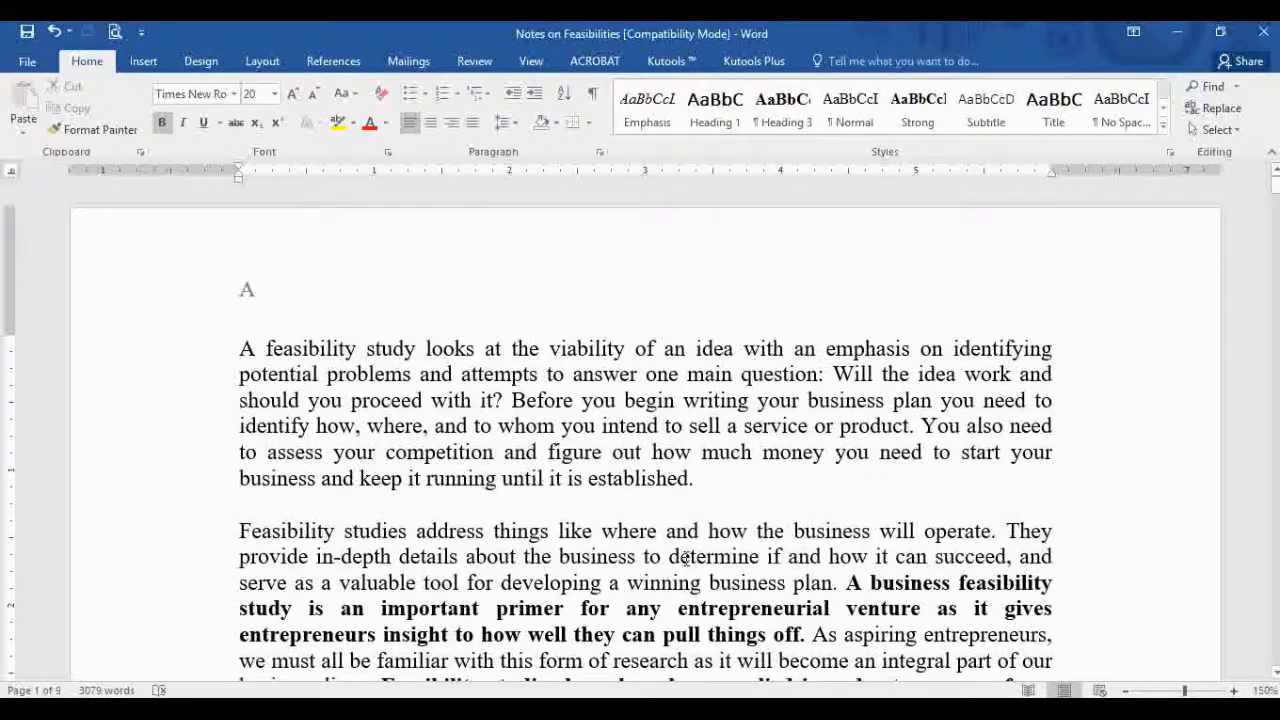
pyautogui.scroll(-2, 645, 540)
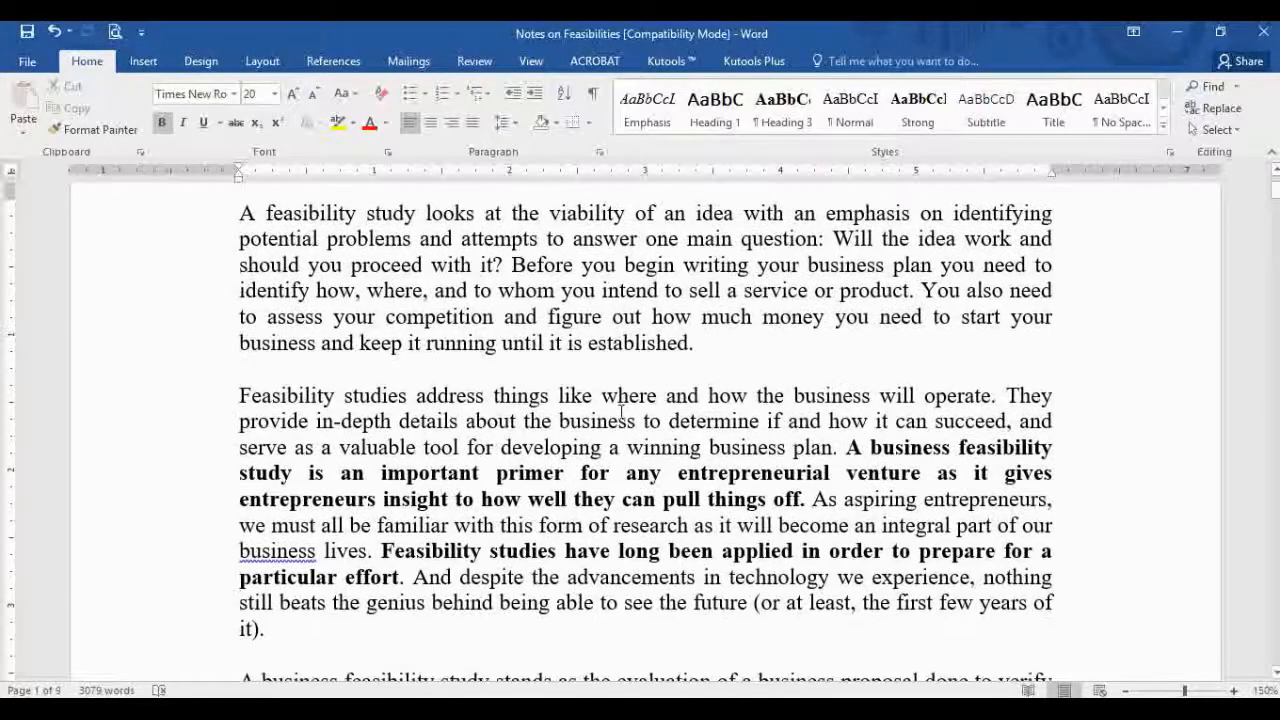
pyautogui.click(665, 395)
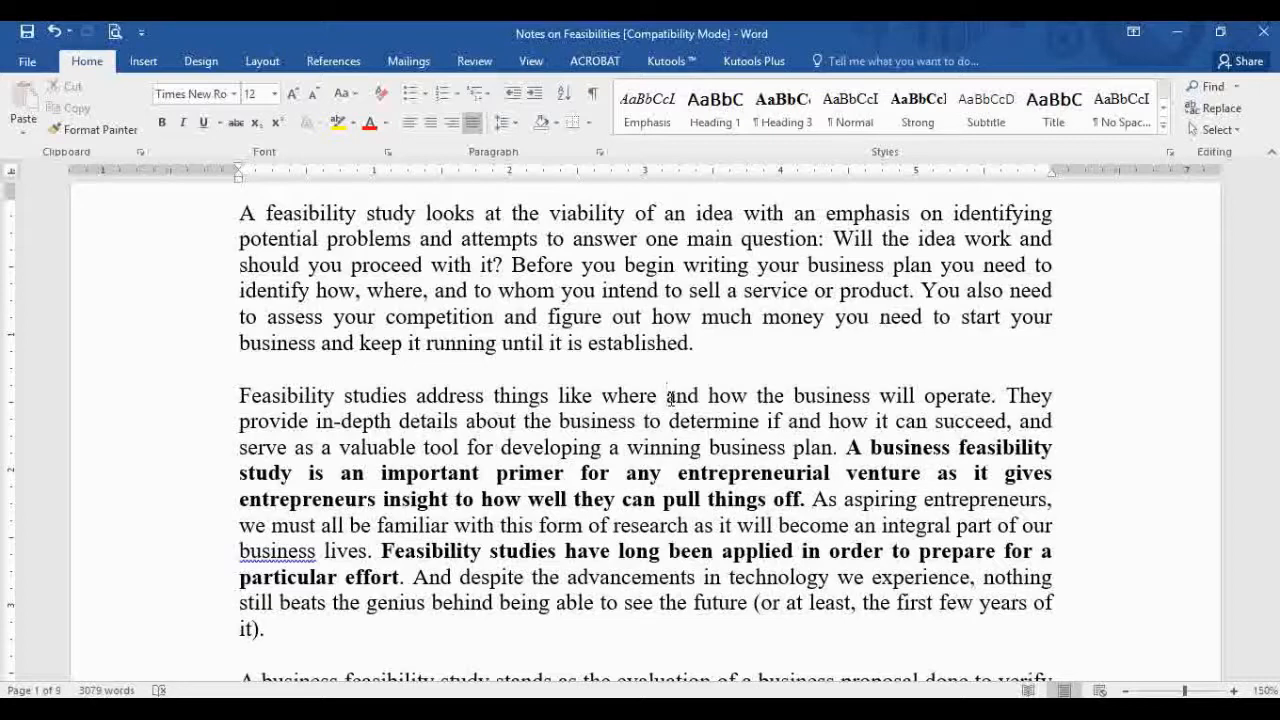
pyautogui.press('Return')
pyautogui.press('Return')
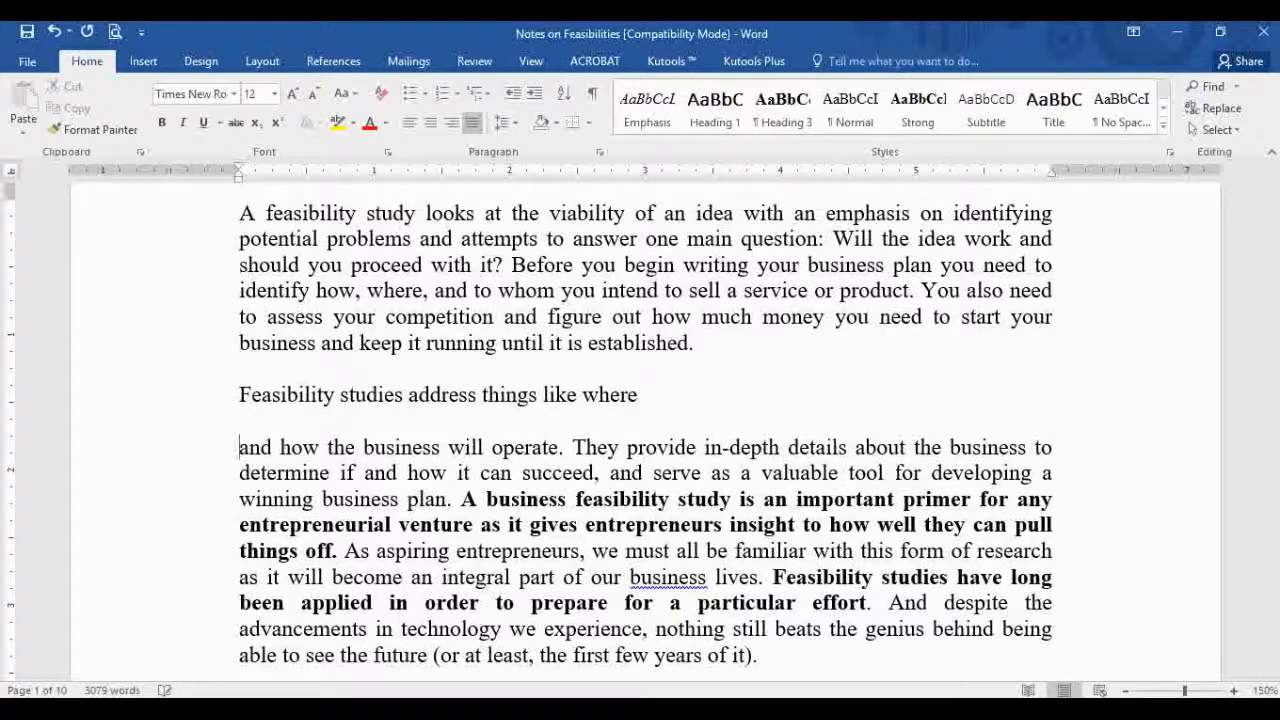
pyautogui.moveTo(537, 390); pyautogui.dragTo(531, 447)
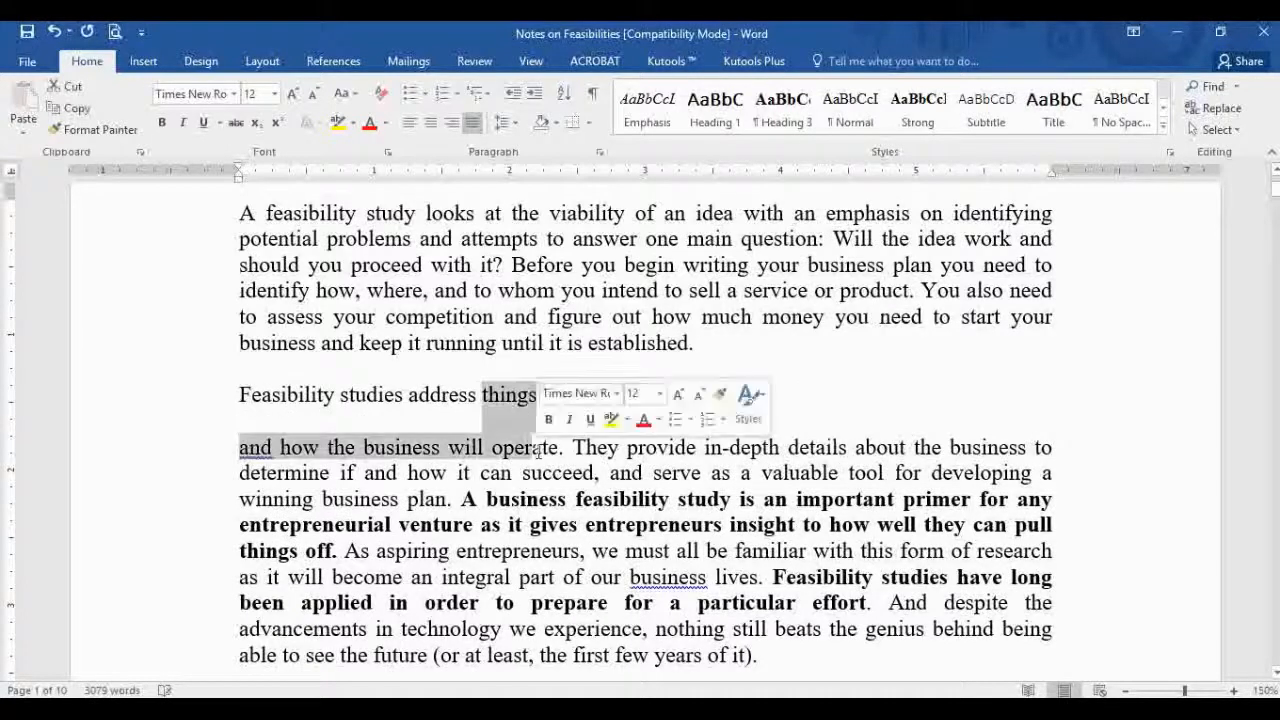
pyautogui.click(288, 426)
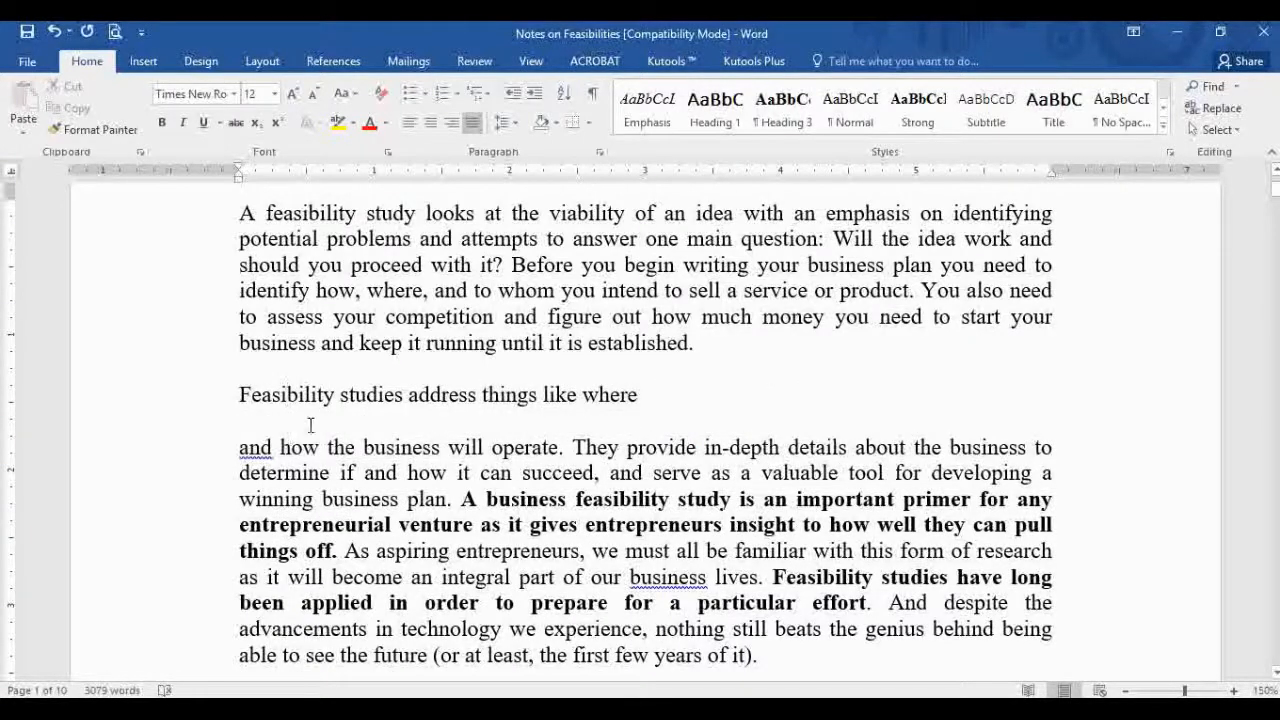
pyautogui.hotkey('ctrl', 'z')
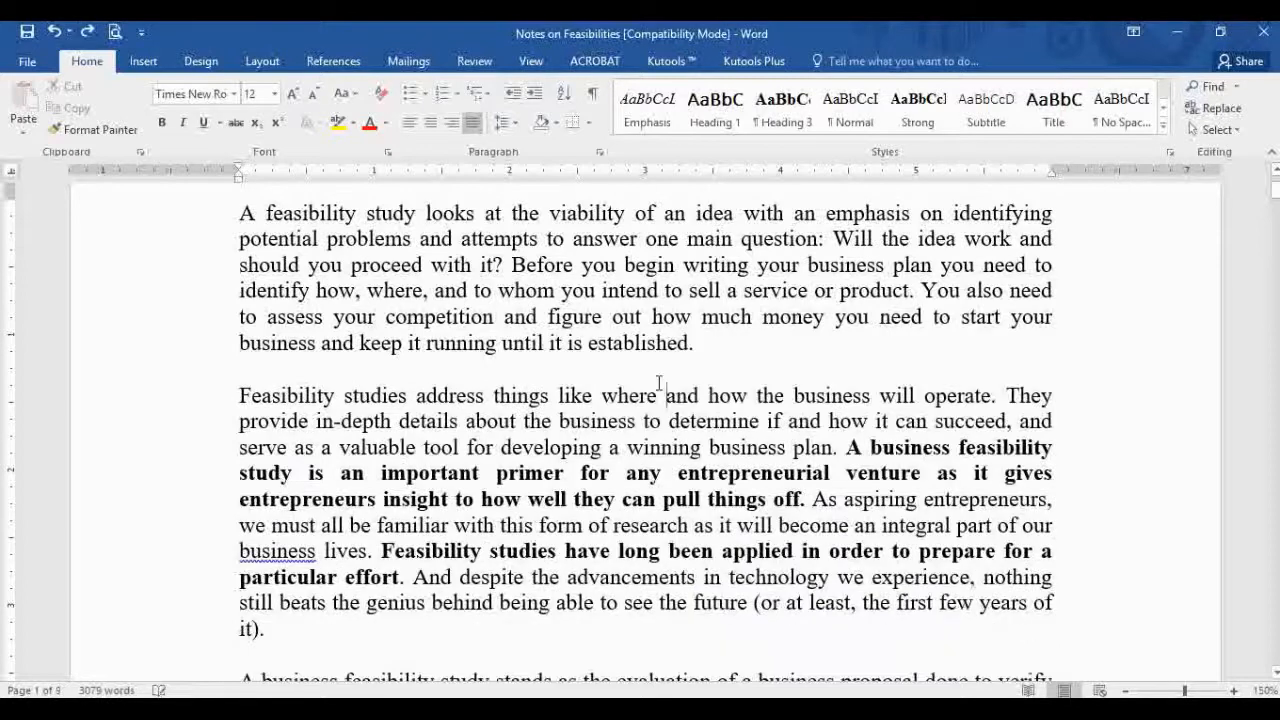
# Step: Insert a text-wrapping break before 'and how' and left-align the second paragraph
pyautogui.click(262, 61)
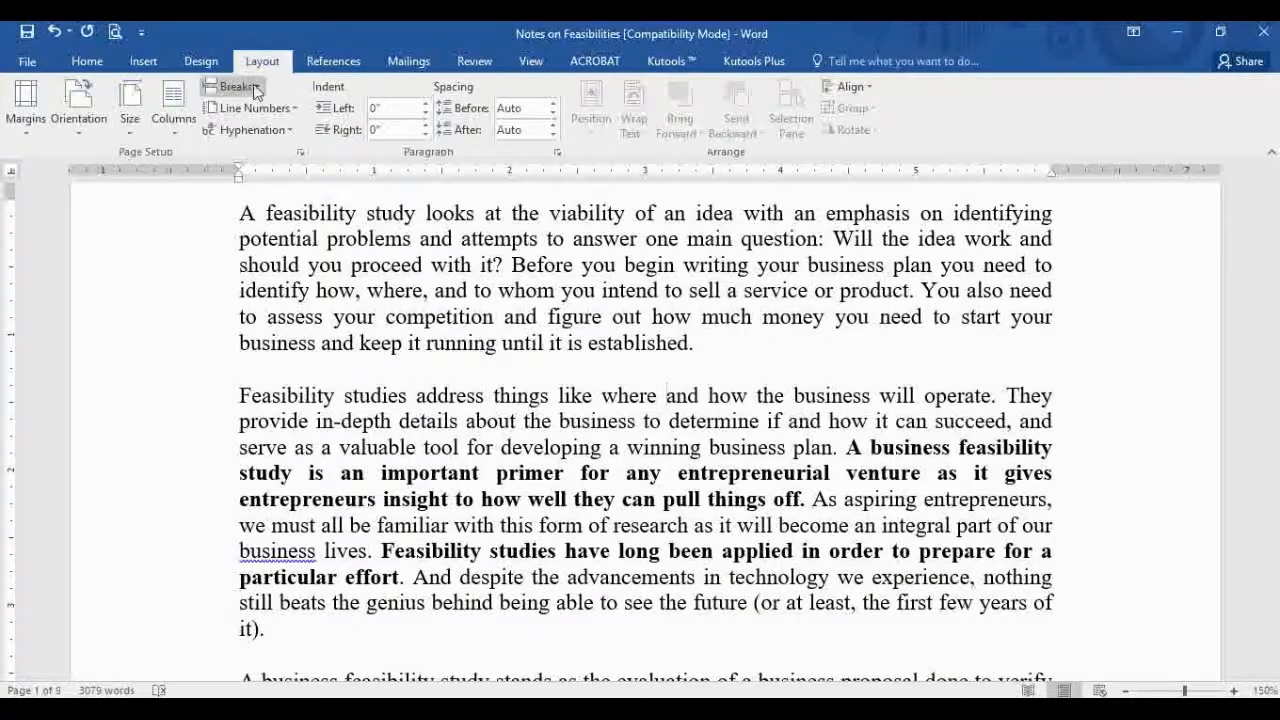
pyautogui.click(254, 88)
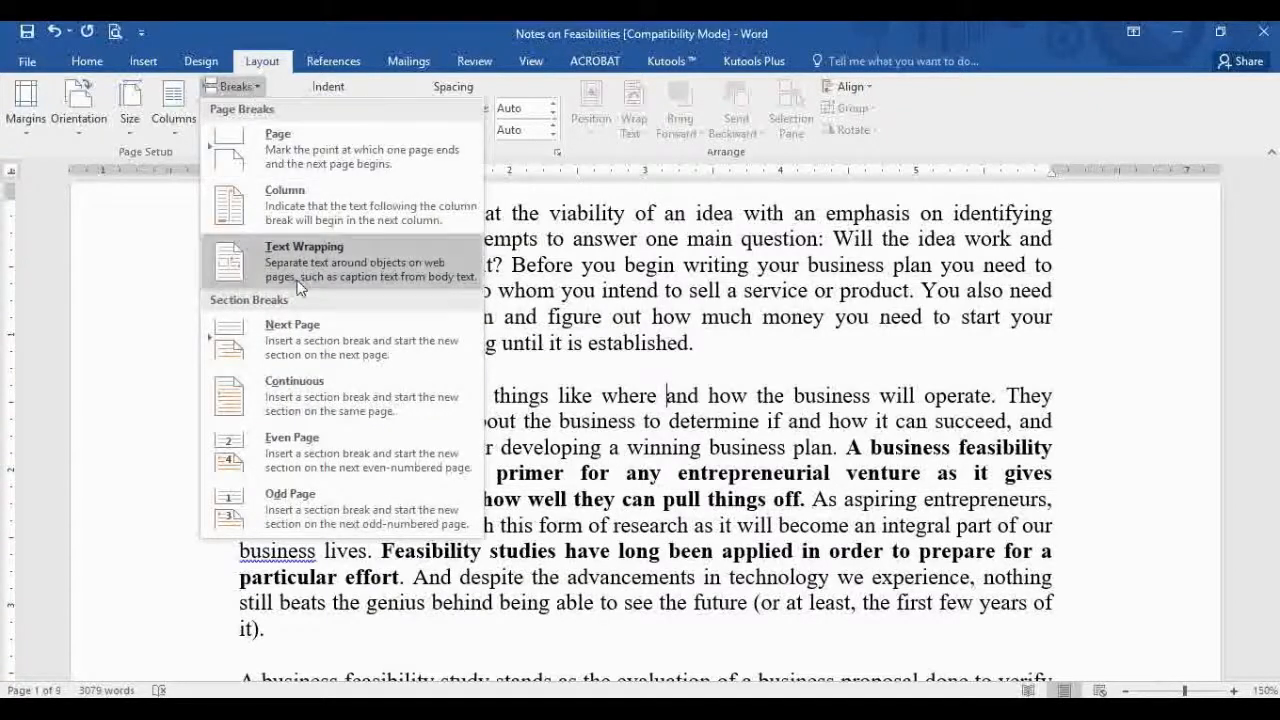
pyautogui.click(347, 270)
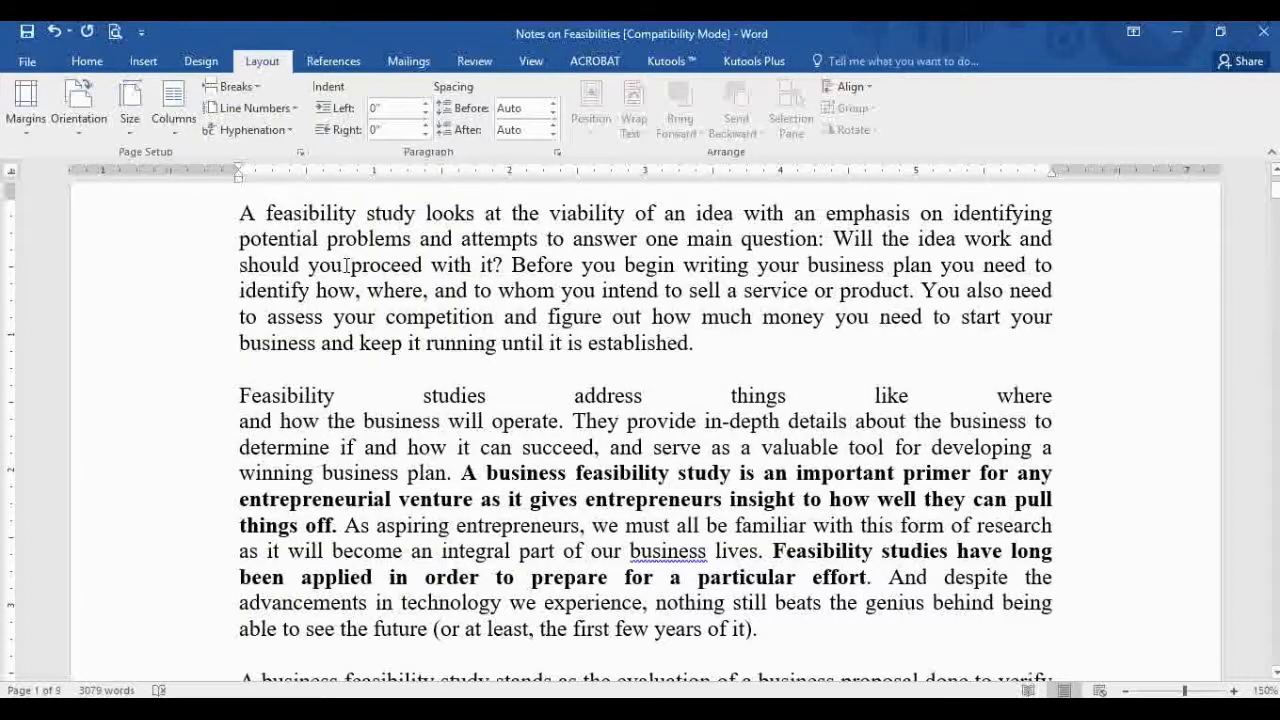
pyautogui.hotkey('ctrl', 'l')
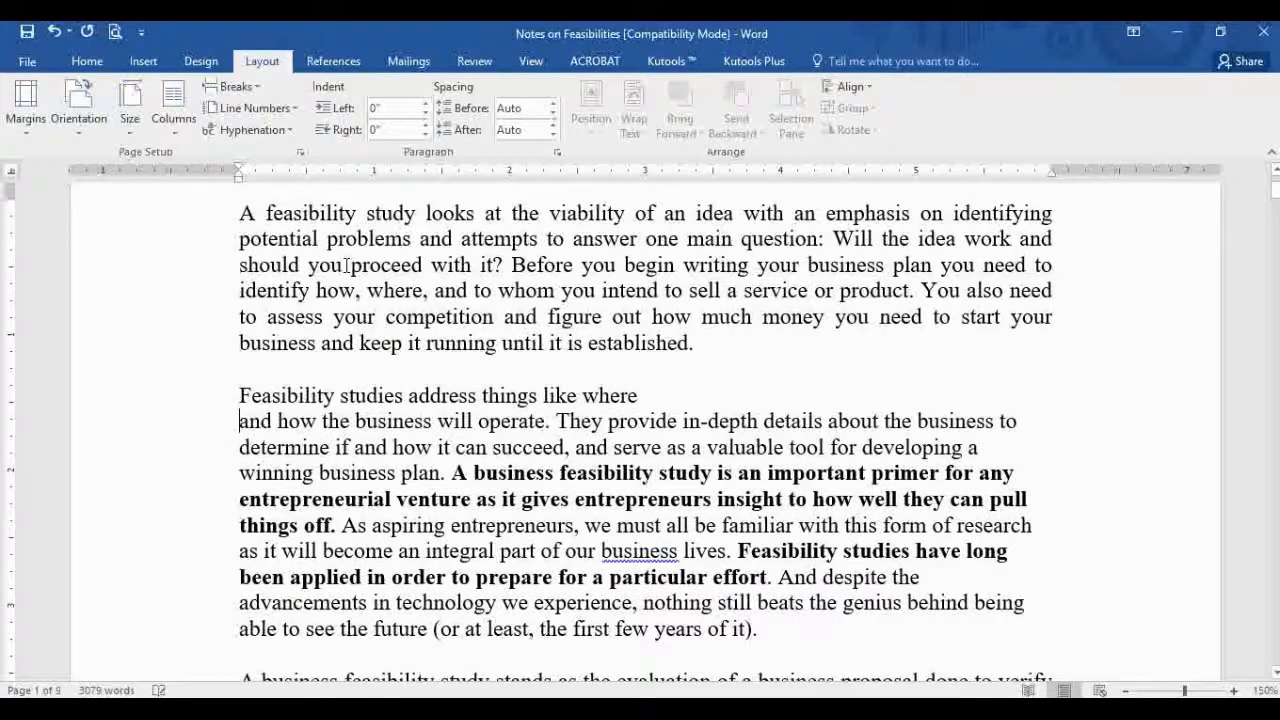
# Step: Add text-wrapping breaks before 'provide', 'to determine', 'serve' and 'business plan'
pyautogui.click(651, 395)
pyautogui.click(609, 421)
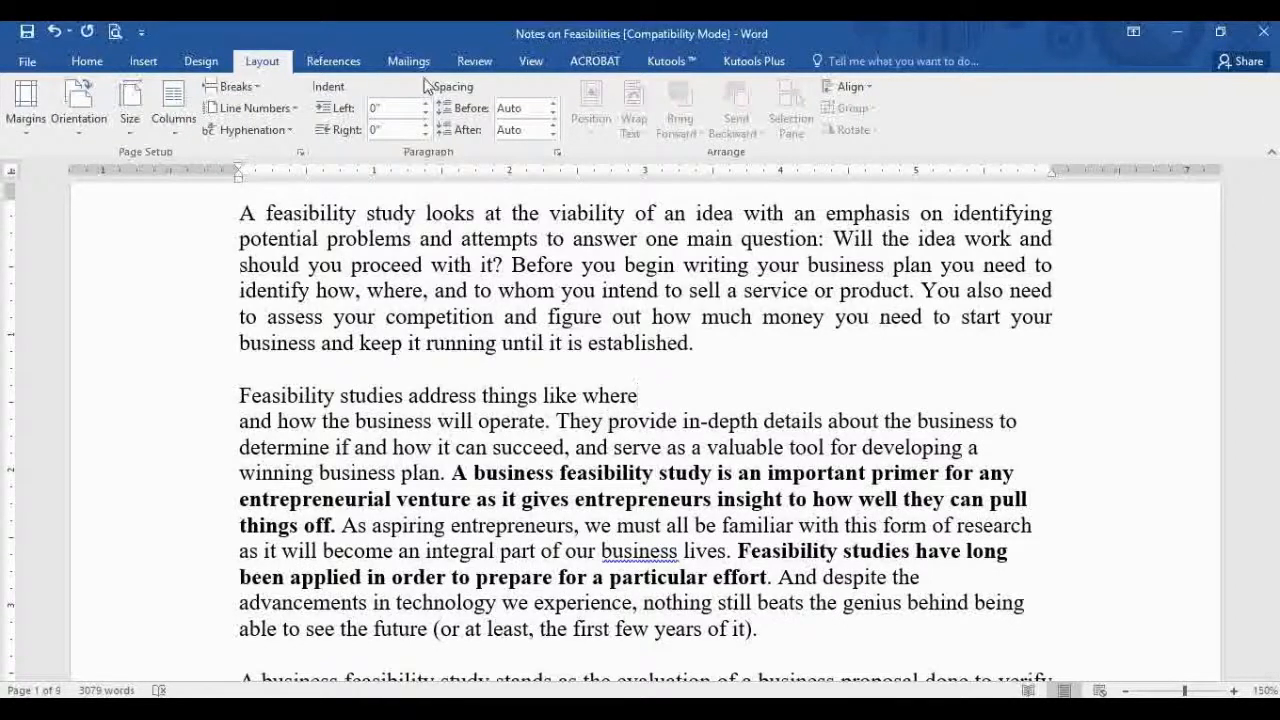
pyautogui.click(250, 97)
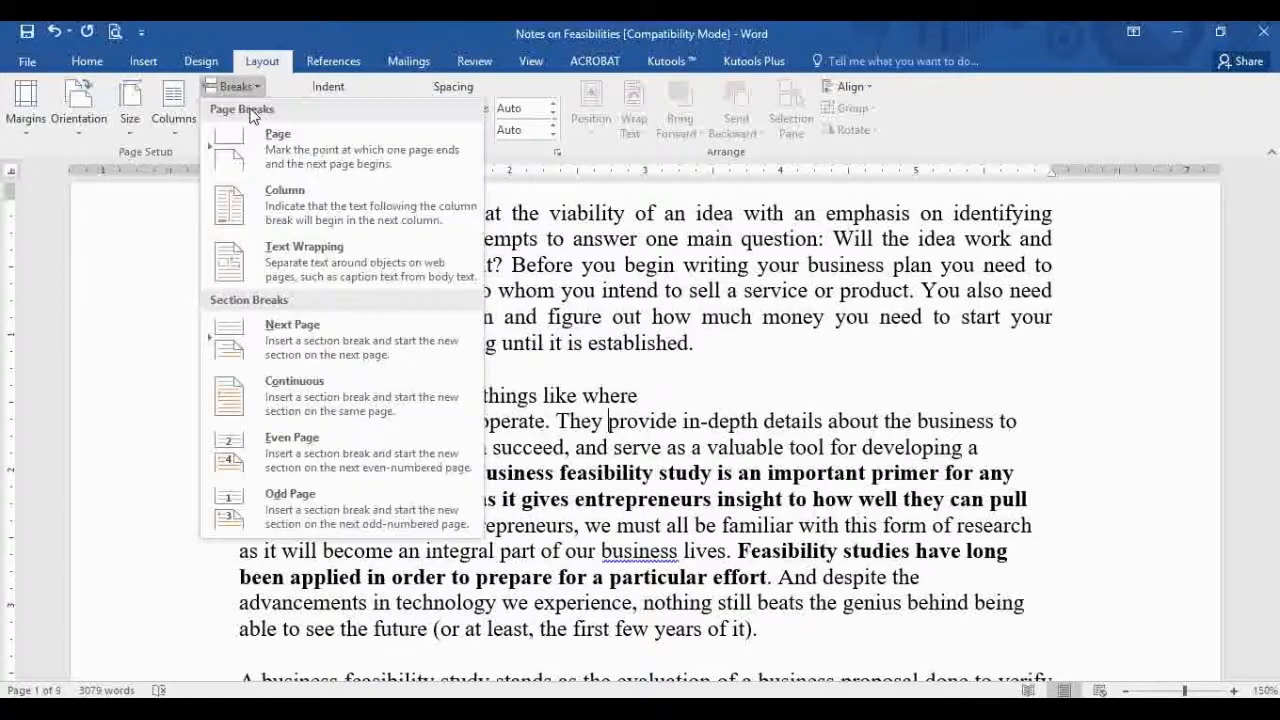
pyautogui.click(272, 270)
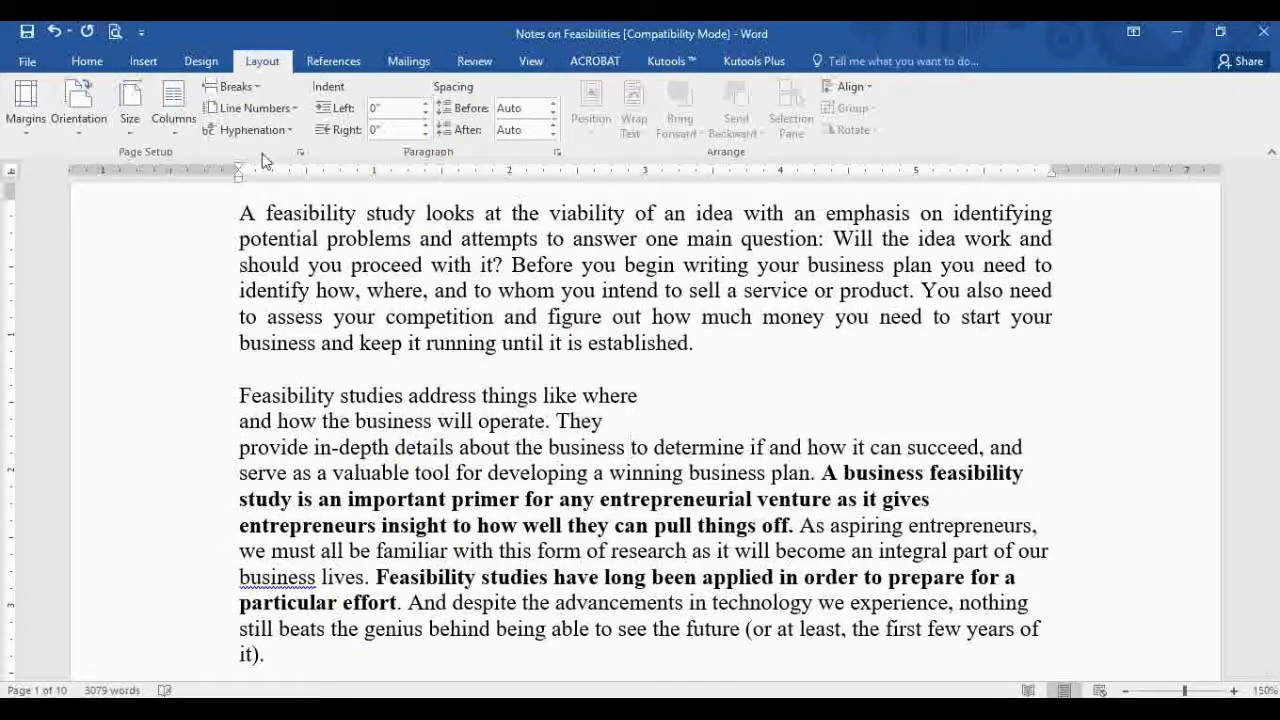
pyautogui.click(236, 87)
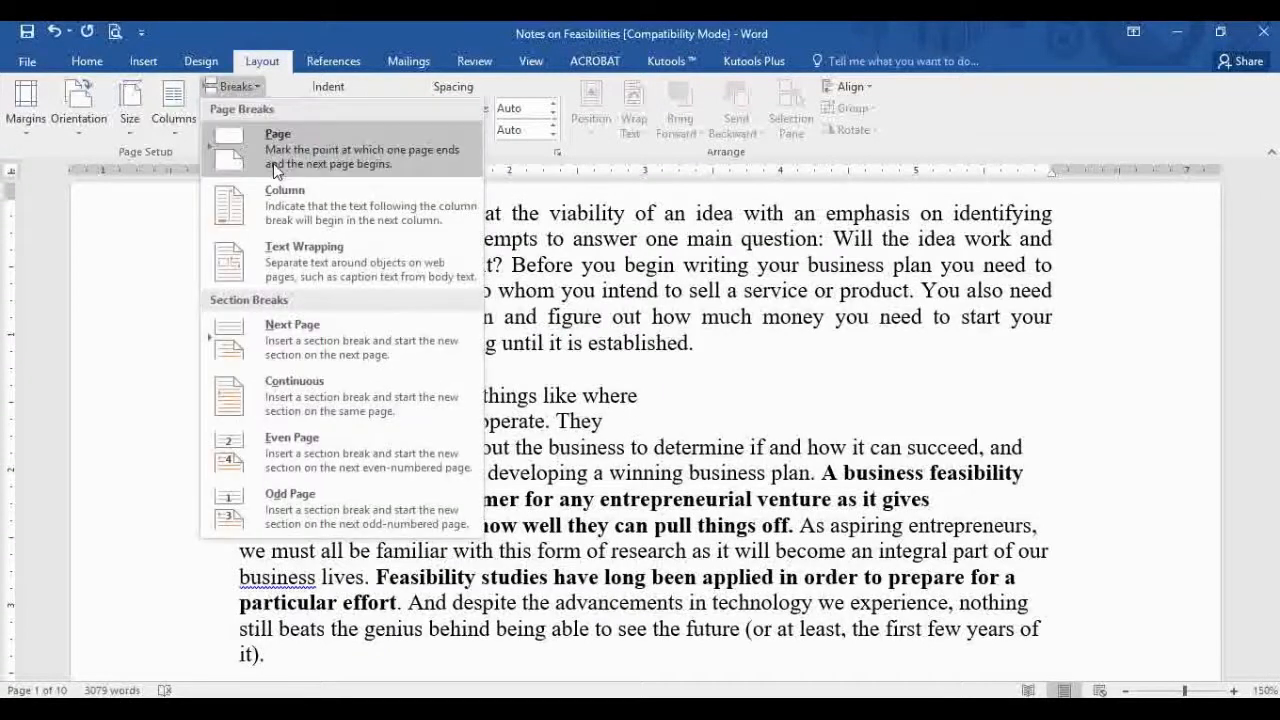
pyautogui.click(294, 254)
pyautogui.click(636, 473)
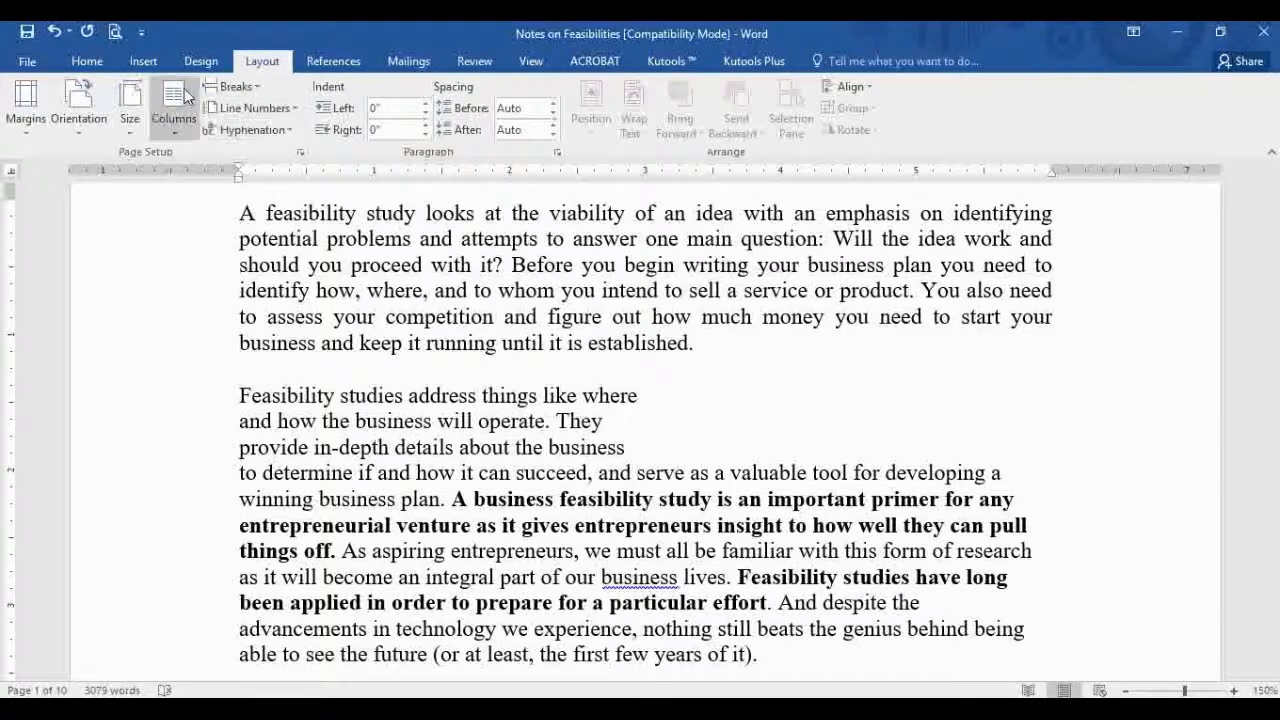
pyautogui.click(231, 87)
pyautogui.click(322, 263)
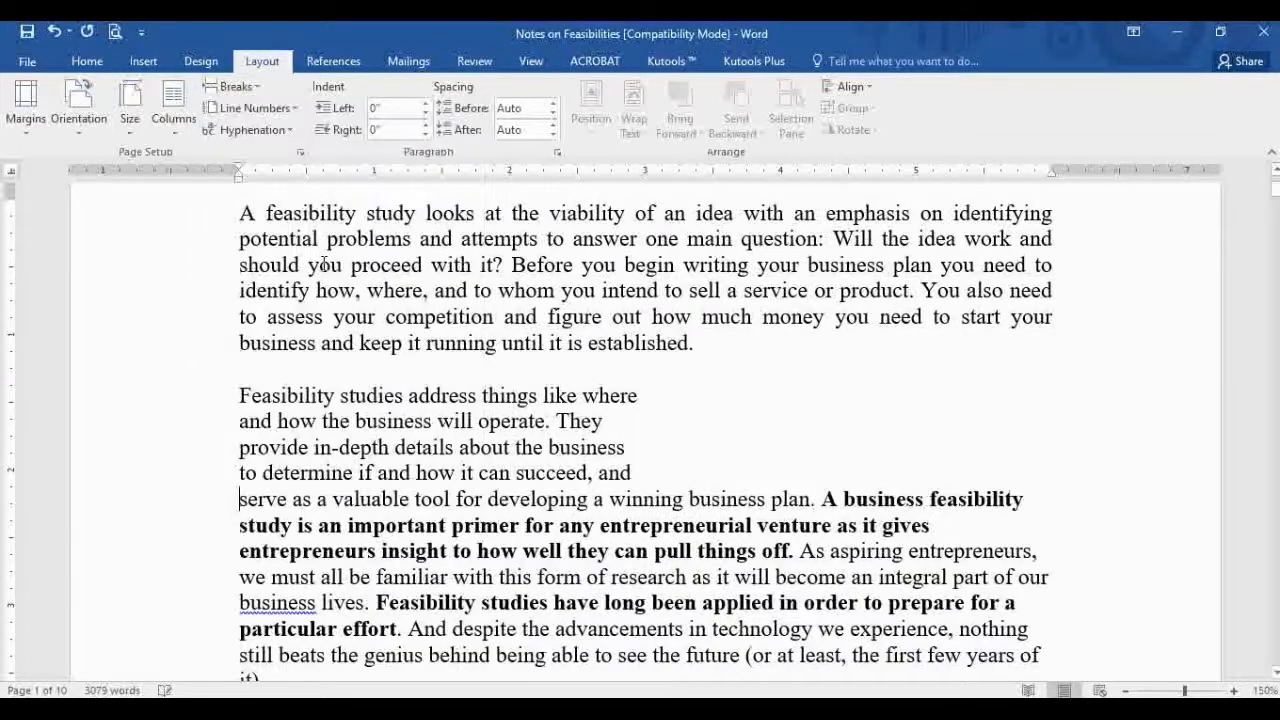
pyautogui.click(686, 498)
pyautogui.click(259, 94)
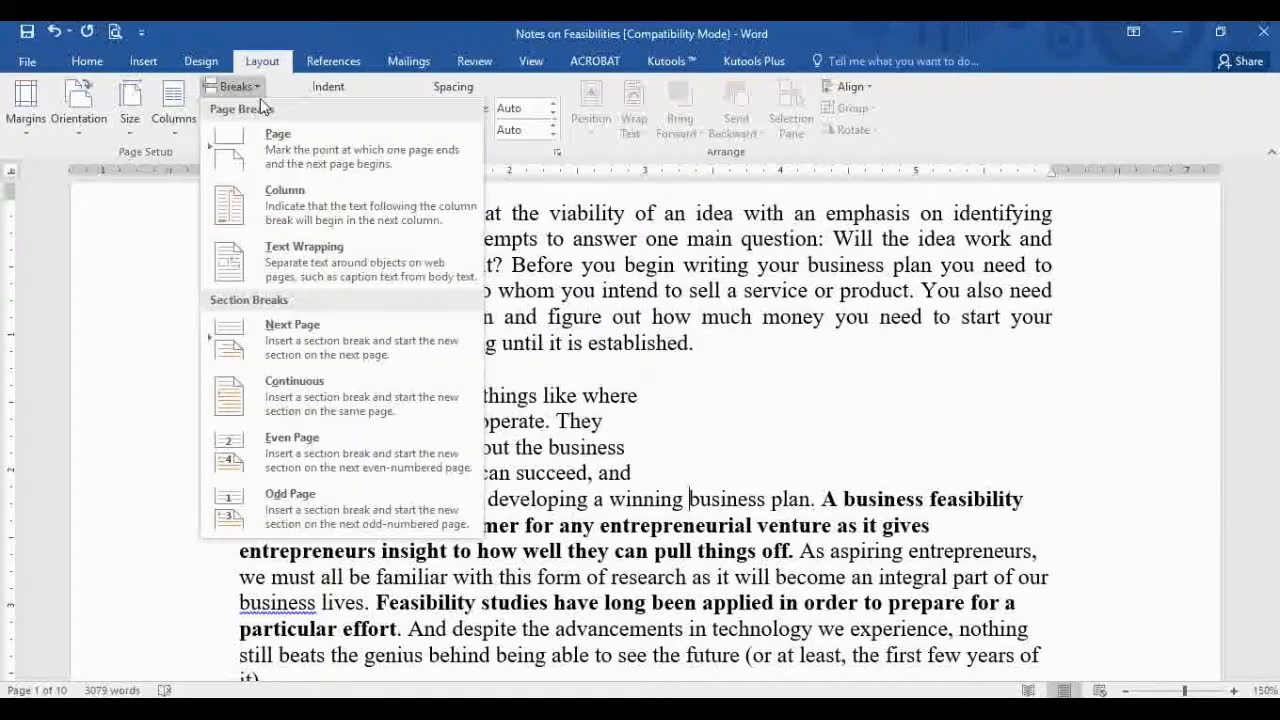
pyautogui.click(365, 272)
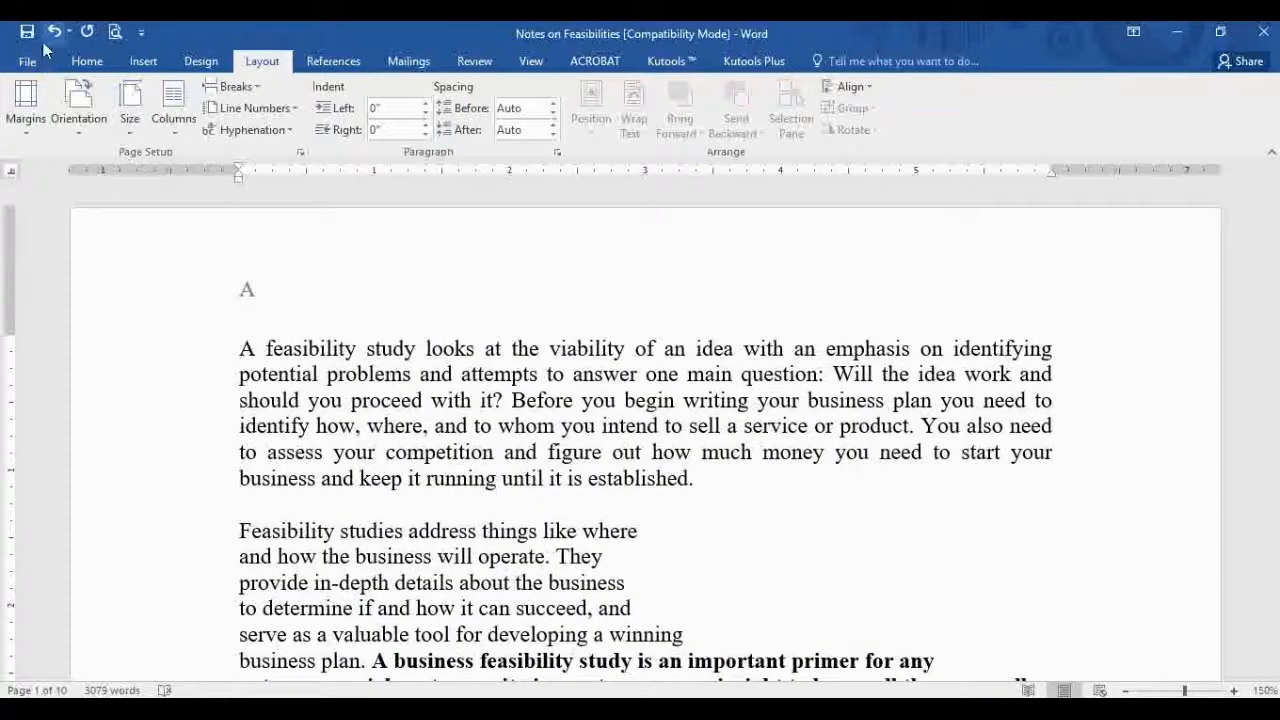
# Step: In Word Options > Save, change the AutoRecover interval from 10 to 2 minutes
pyautogui.click(87, 61)
pyautogui.click(722, 554)
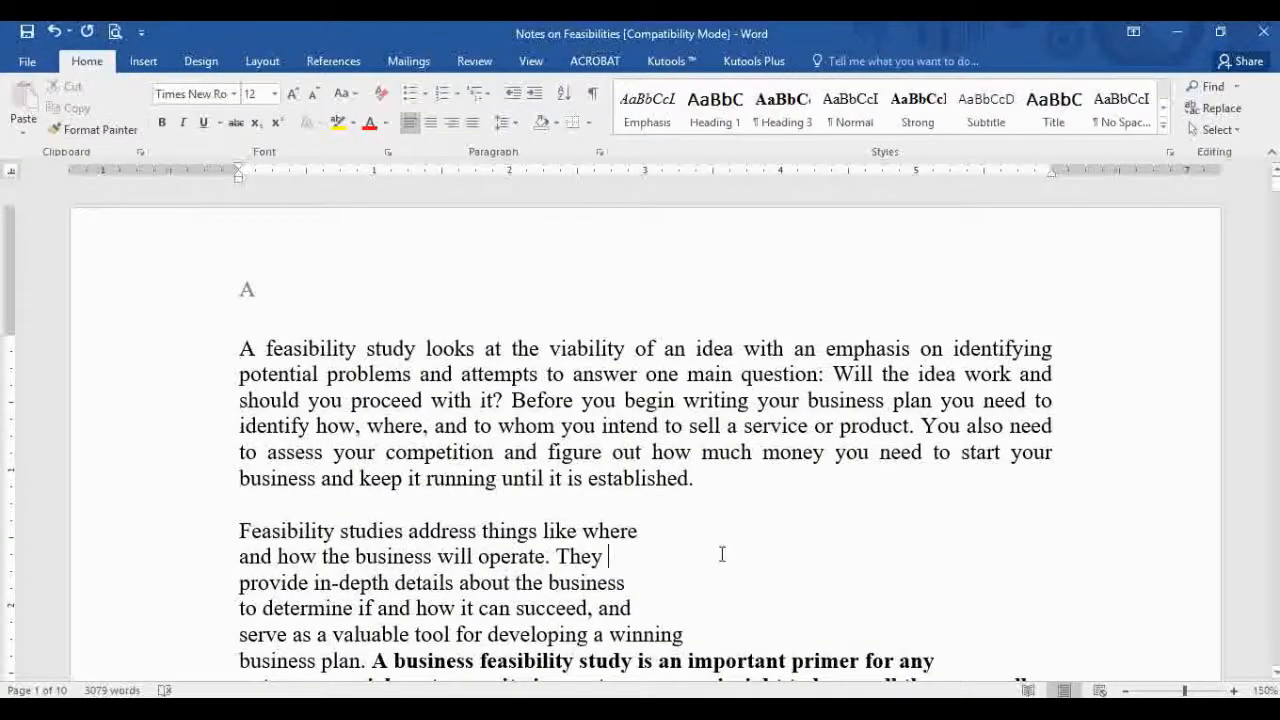
pyautogui.click(28, 61)
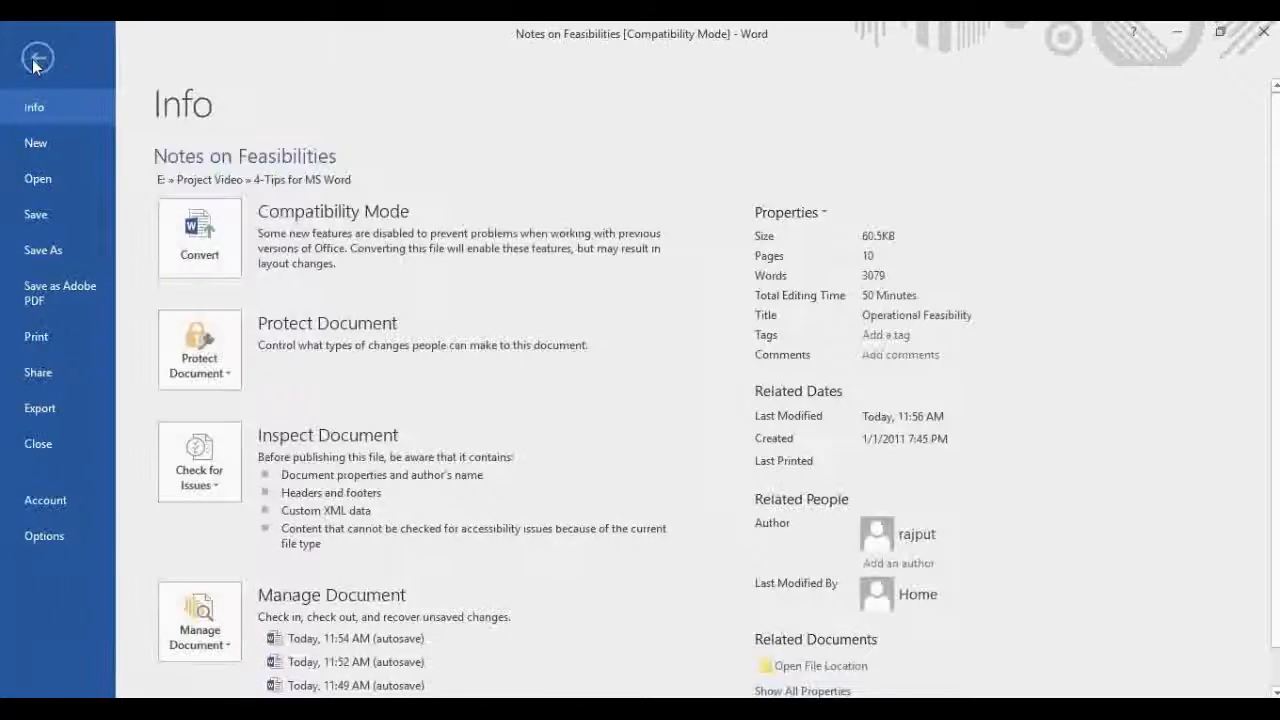
pyautogui.click(44, 540)
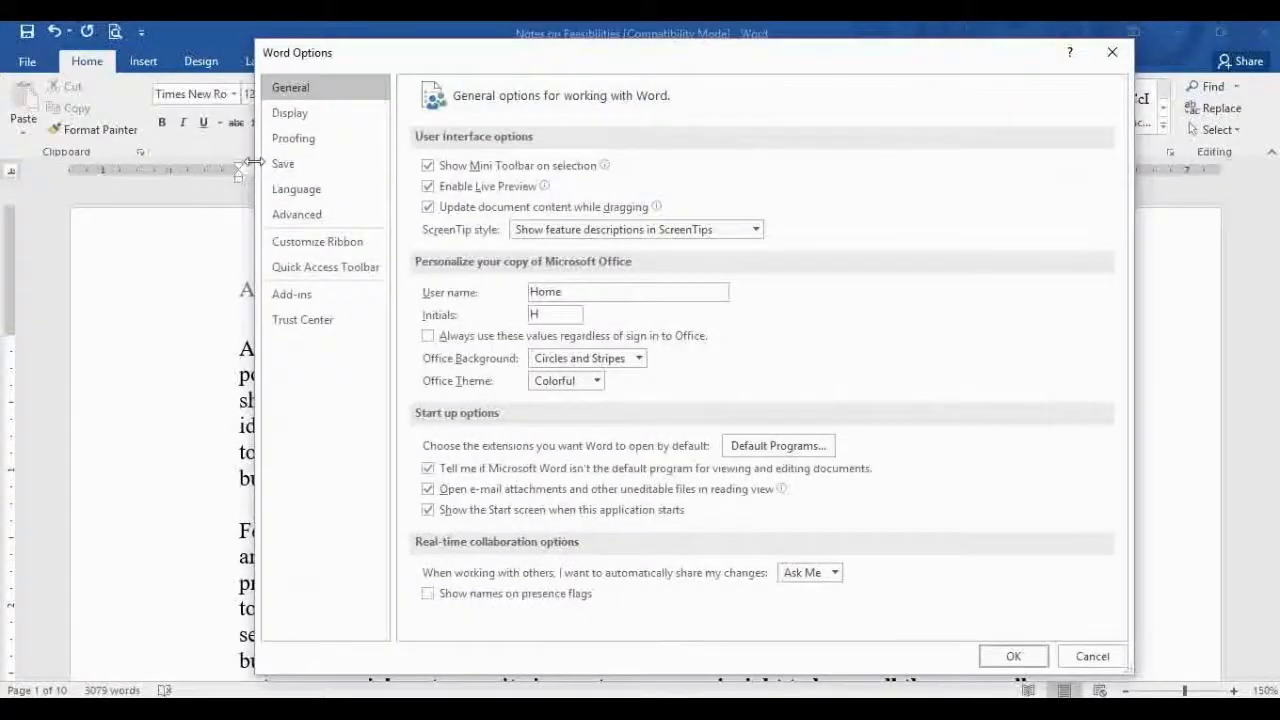
pyautogui.click(311, 167)
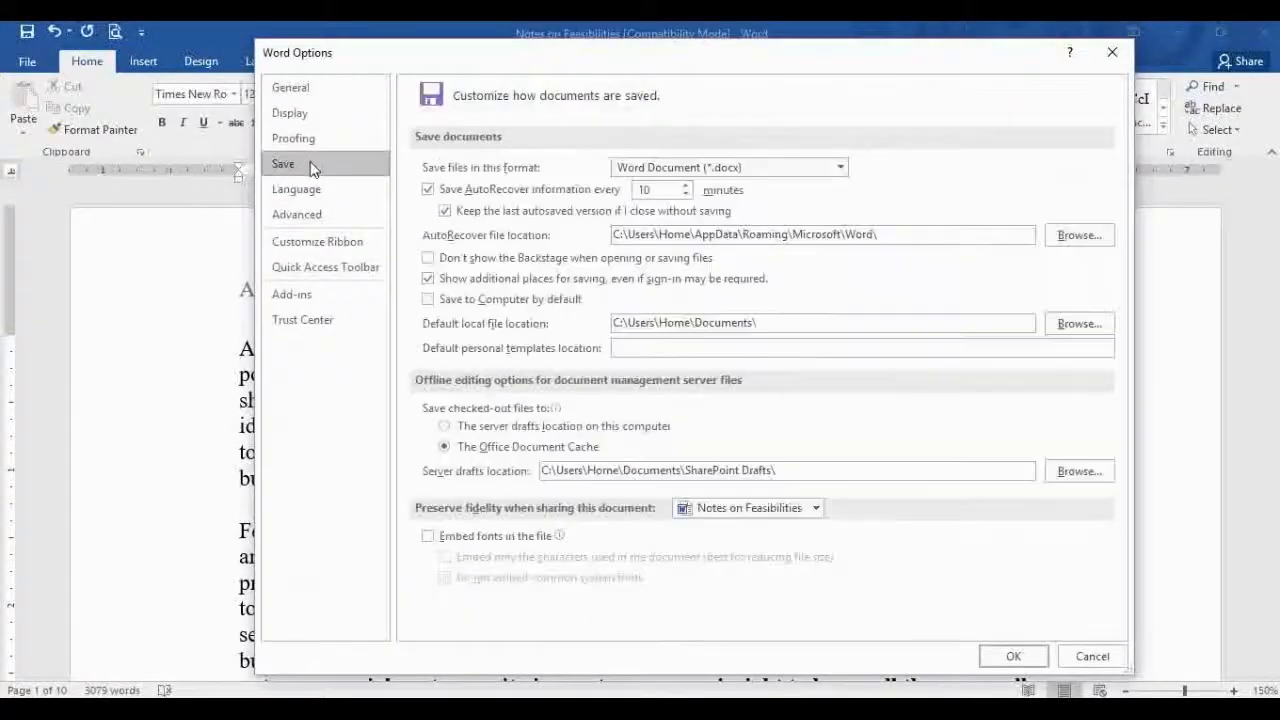
pyautogui.doubleClick(663, 190)
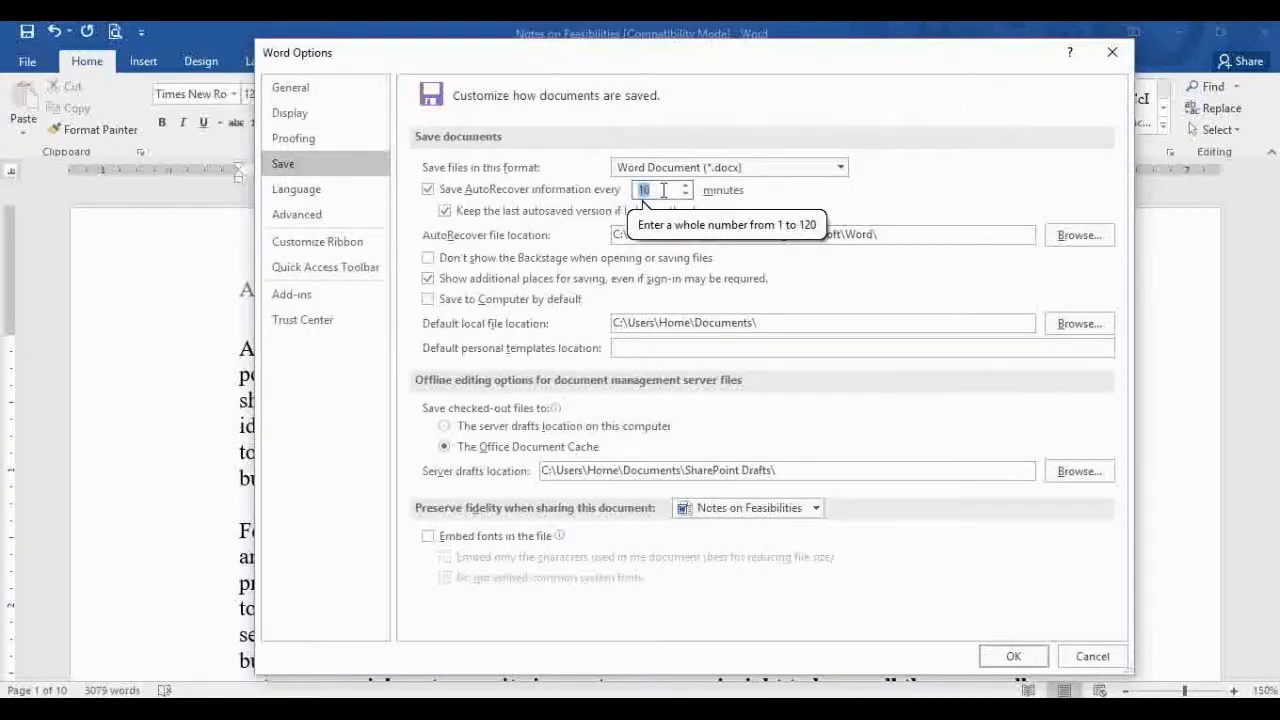
pyautogui.write('2')
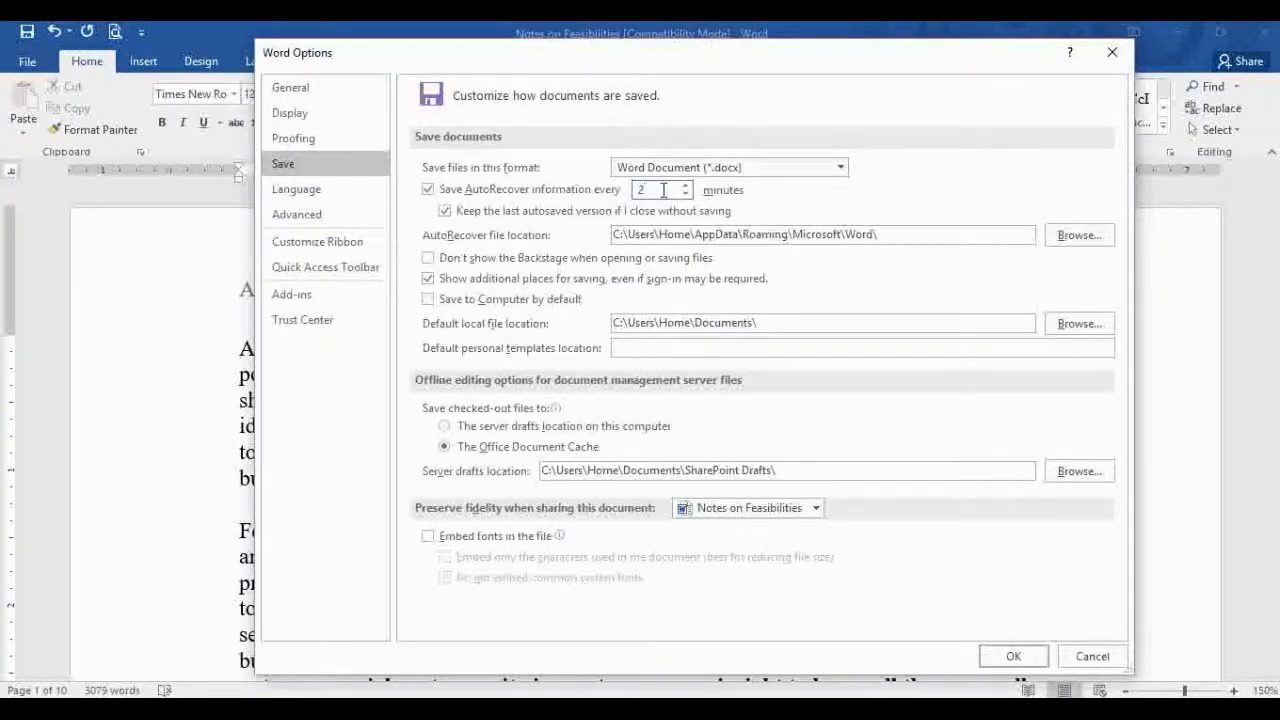
pyautogui.click(1013, 657)
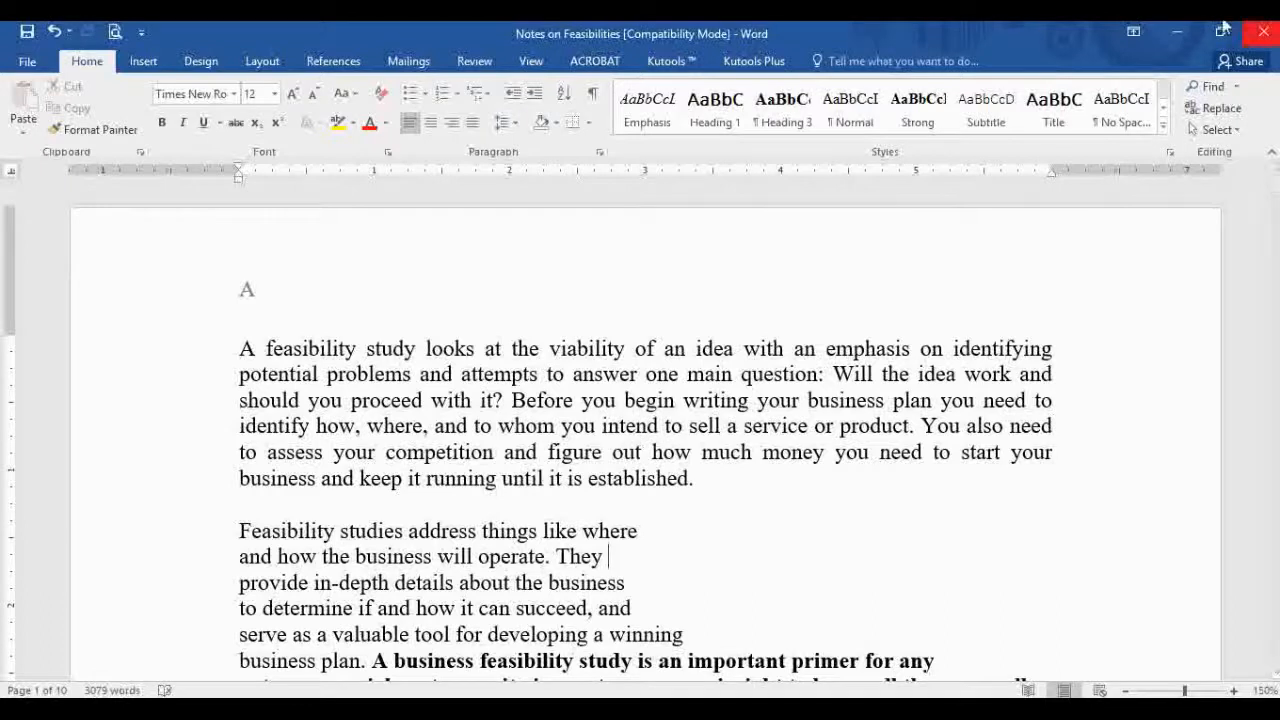
pyautogui.moveTo(638, 712)
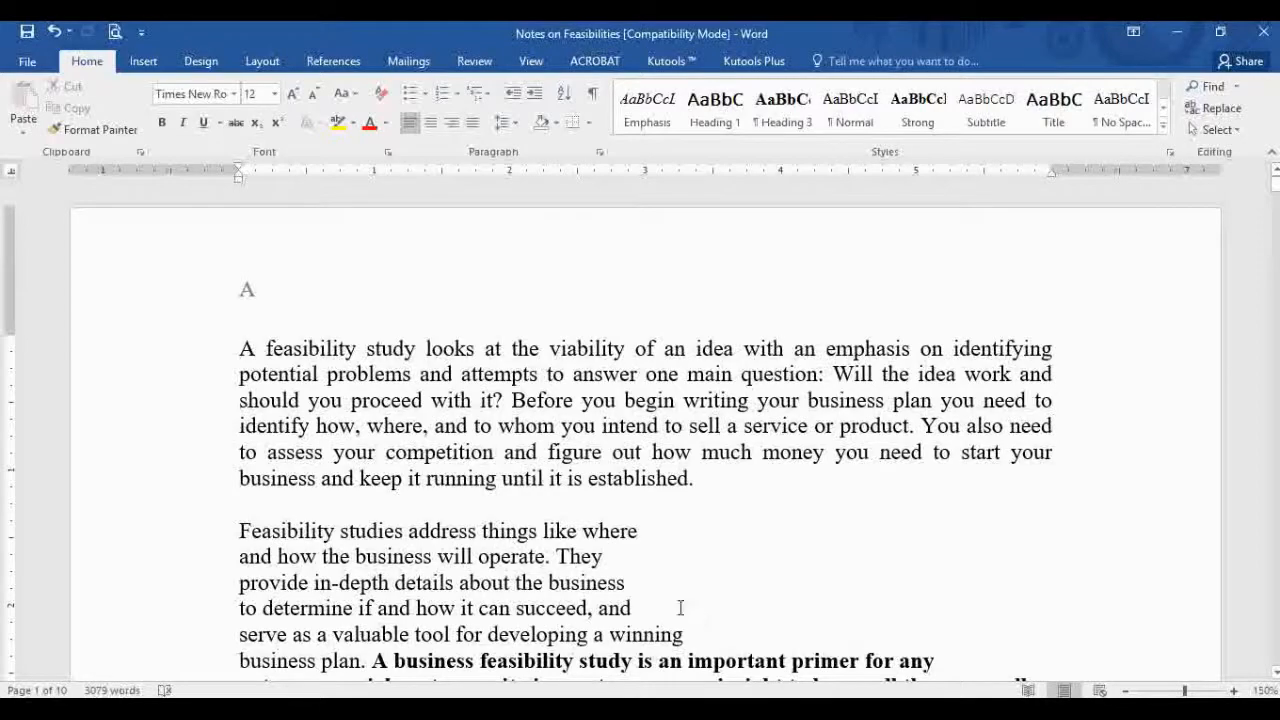
# Step: Encrypt the feasibility notes with a password, confirm it, and return to the document
pyautogui.click(24, 62)
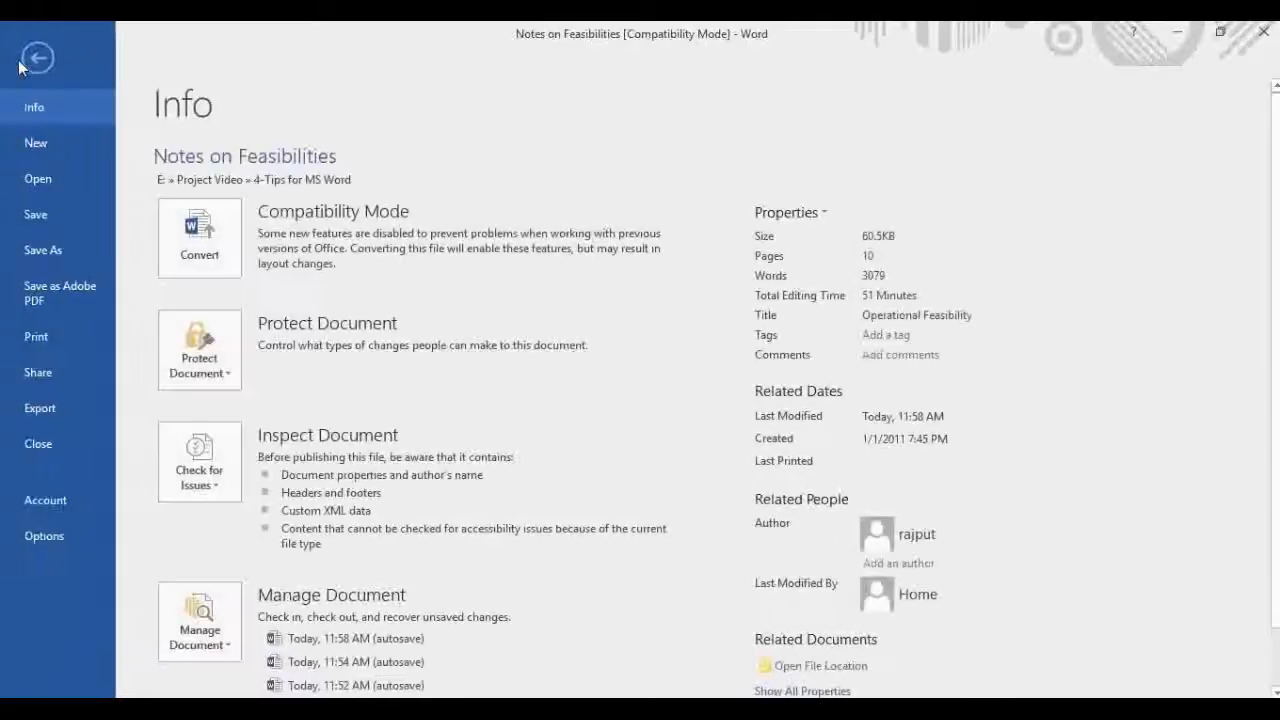
pyautogui.click(205, 364)
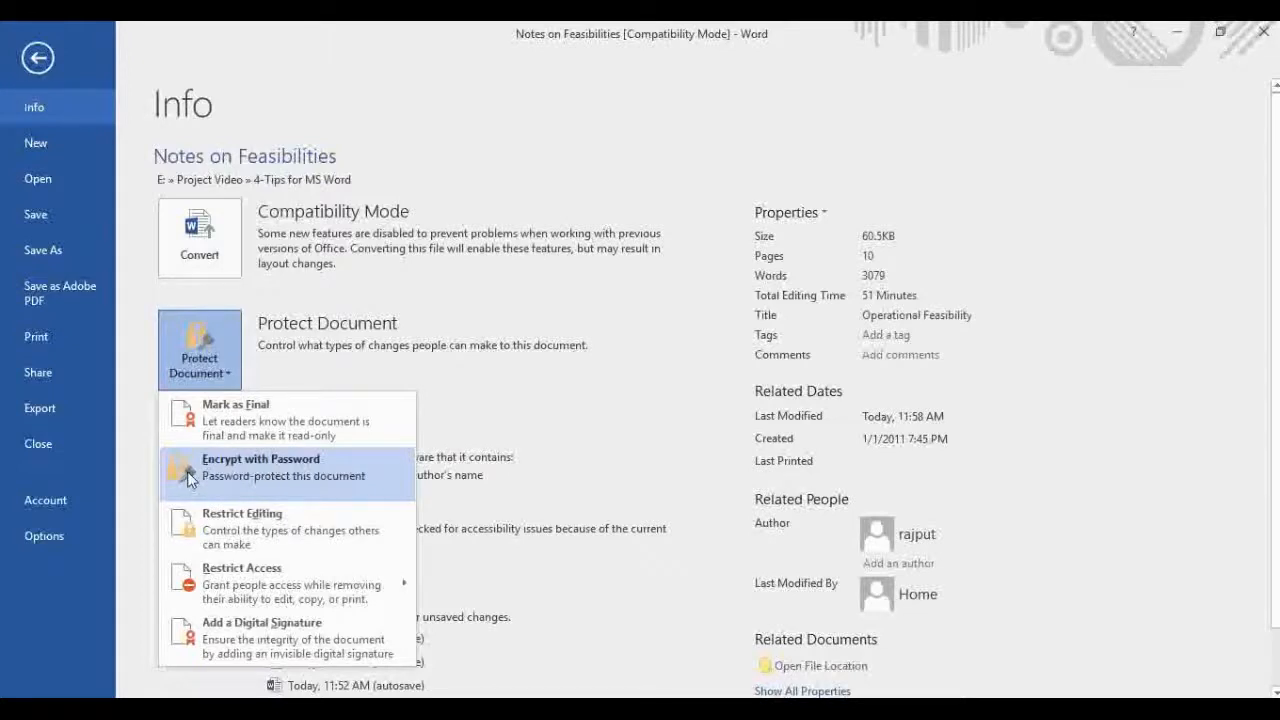
pyautogui.click(288, 494)
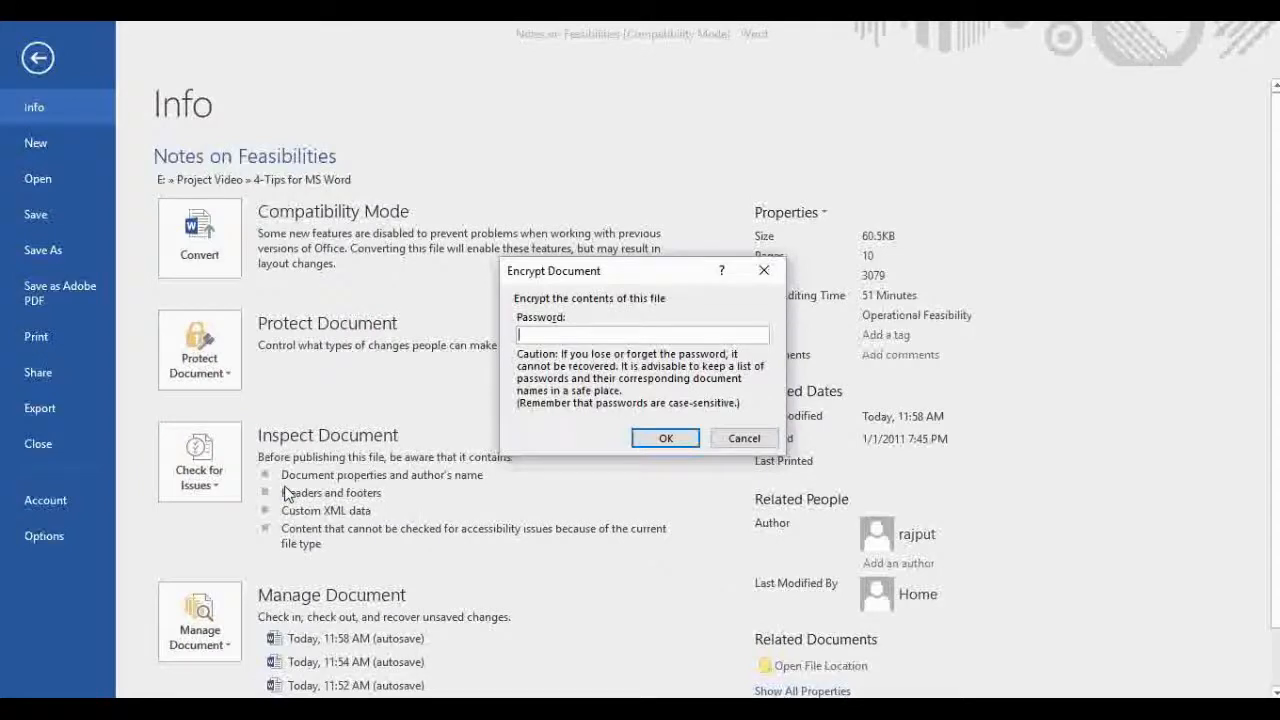
pyautogui.write('12')
pyautogui.click(669, 446)
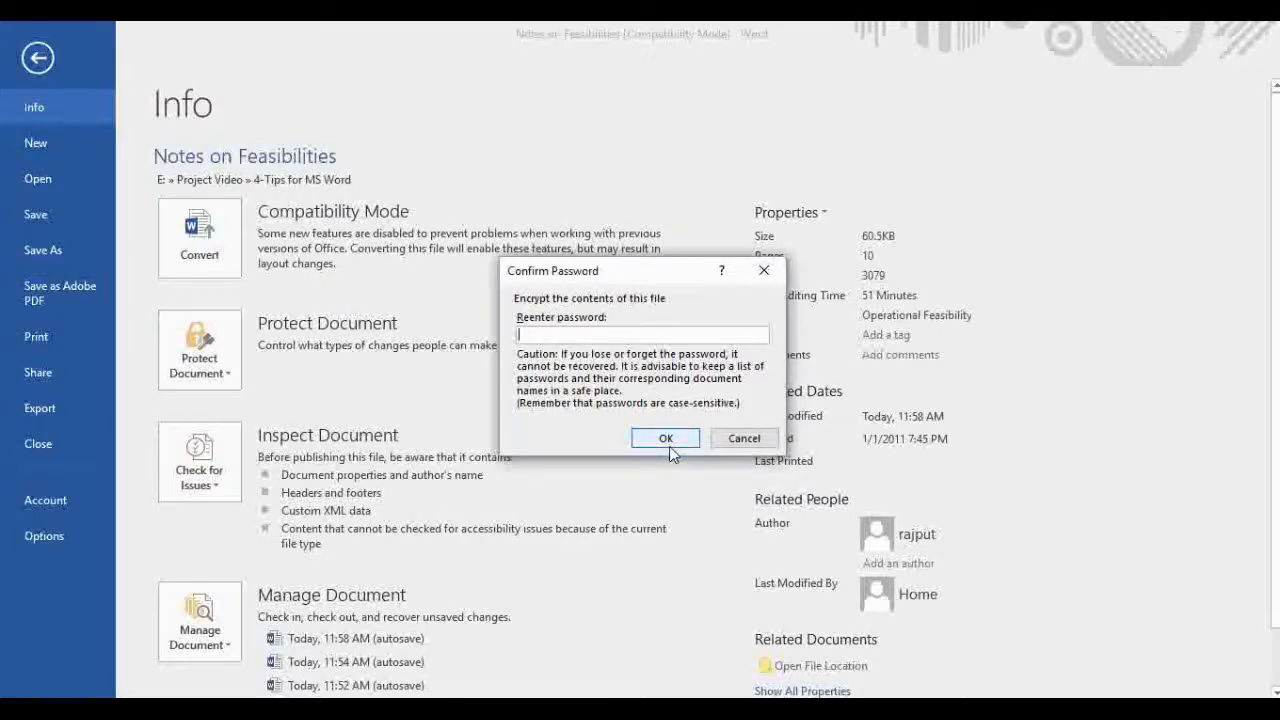
pyautogui.write('12')
pyautogui.click(673, 437)
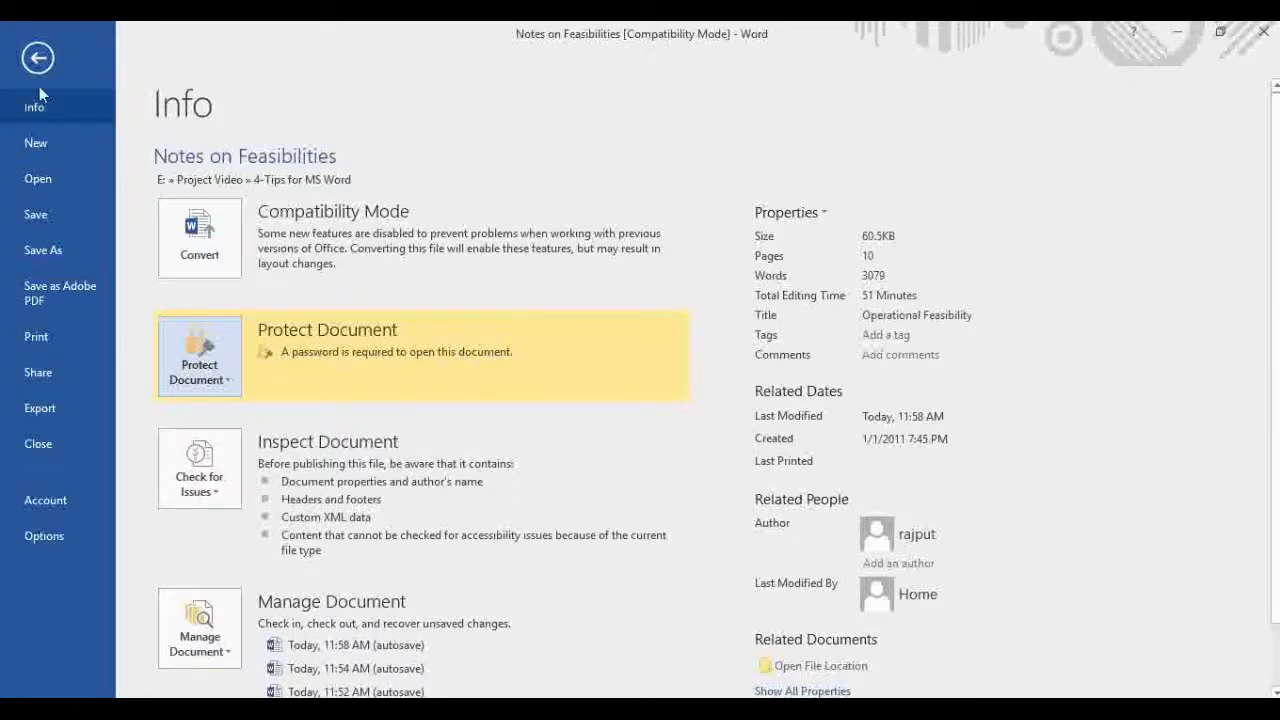
pyautogui.click(38, 59)
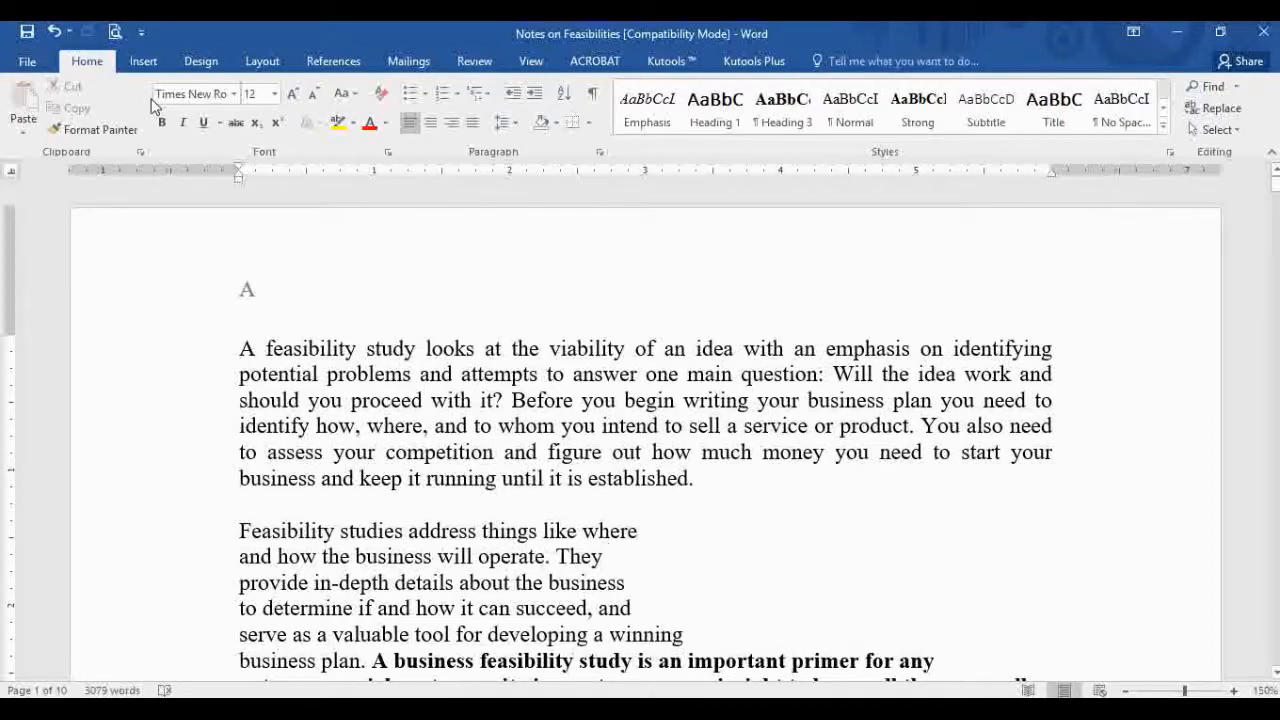
# Step: Go to the Save As page in the File backstage
pyautogui.click(30, 62)
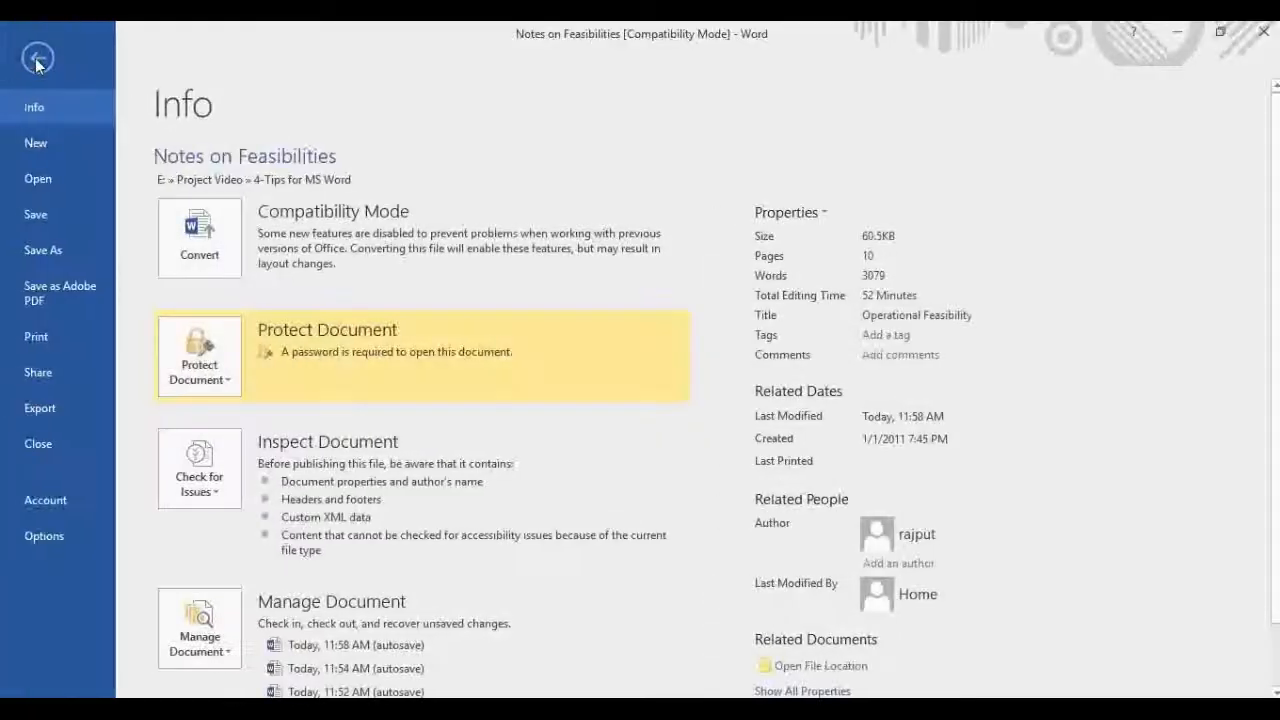
pyautogui.click(55, 262)
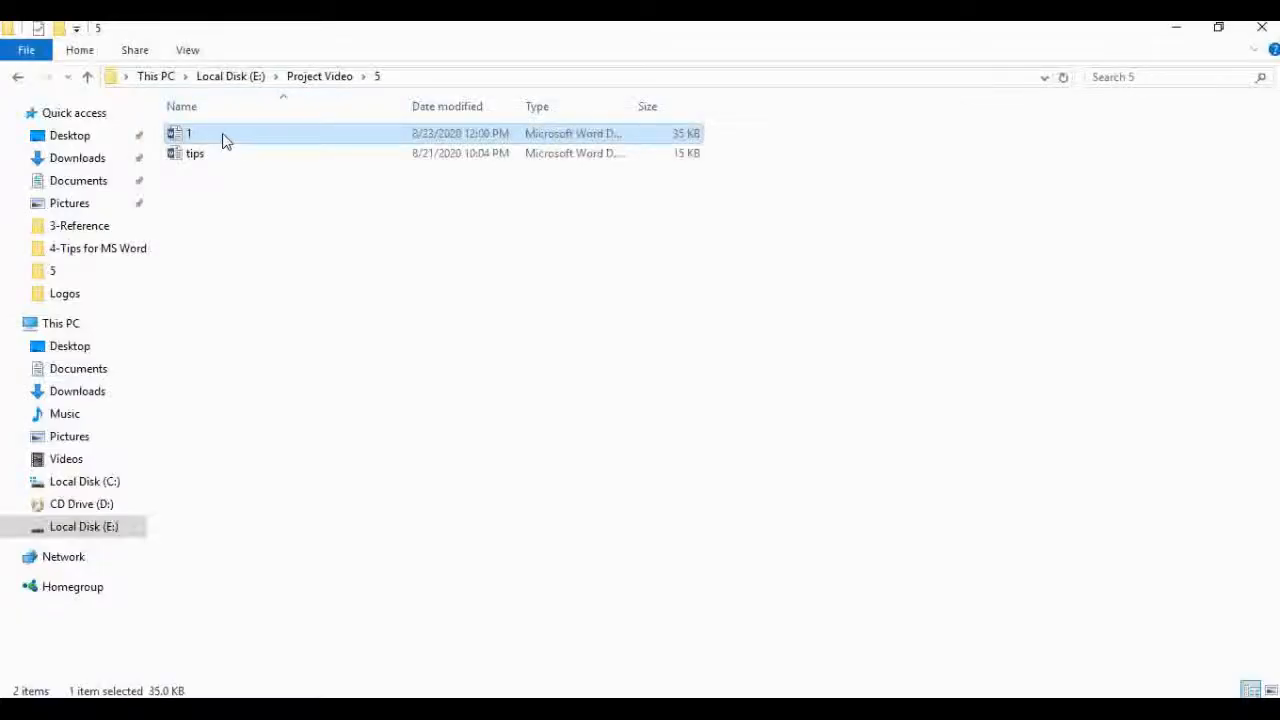
# Step: Open 1.docx from the Project Video folder and enter its password to unlock it
pyautogui.doubleClick(224, 138)
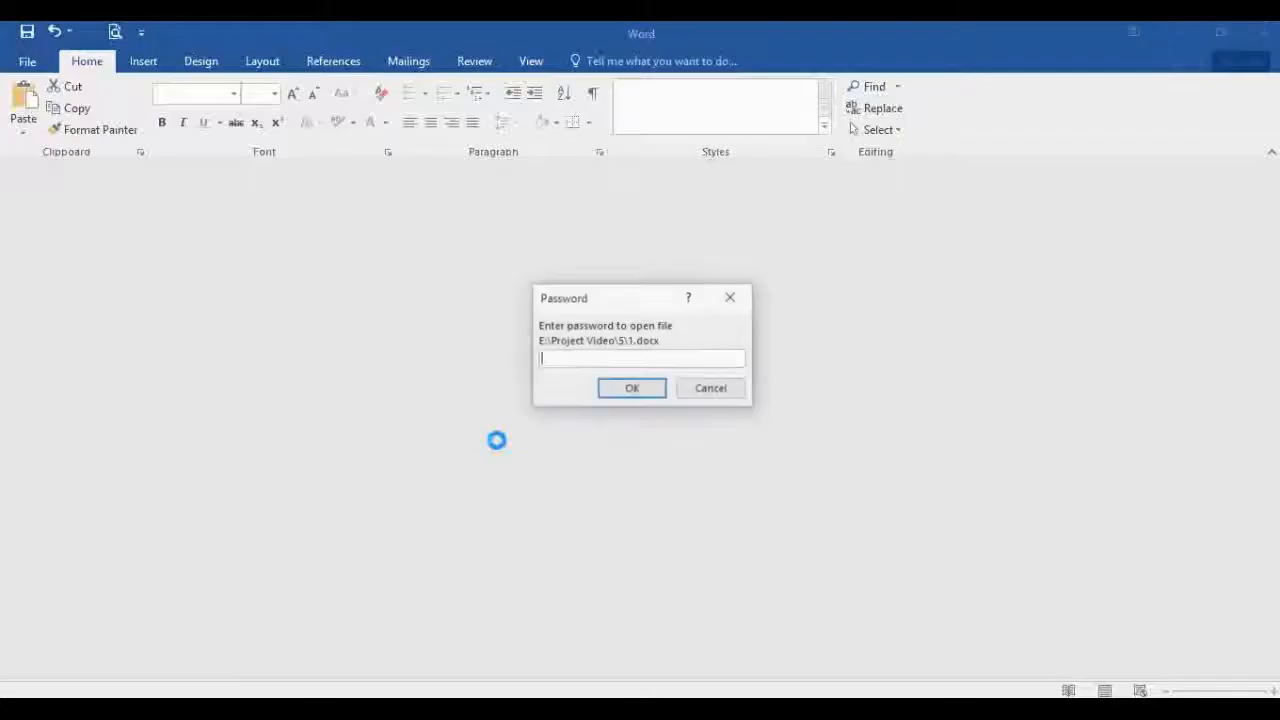
pyautogui.write('1')
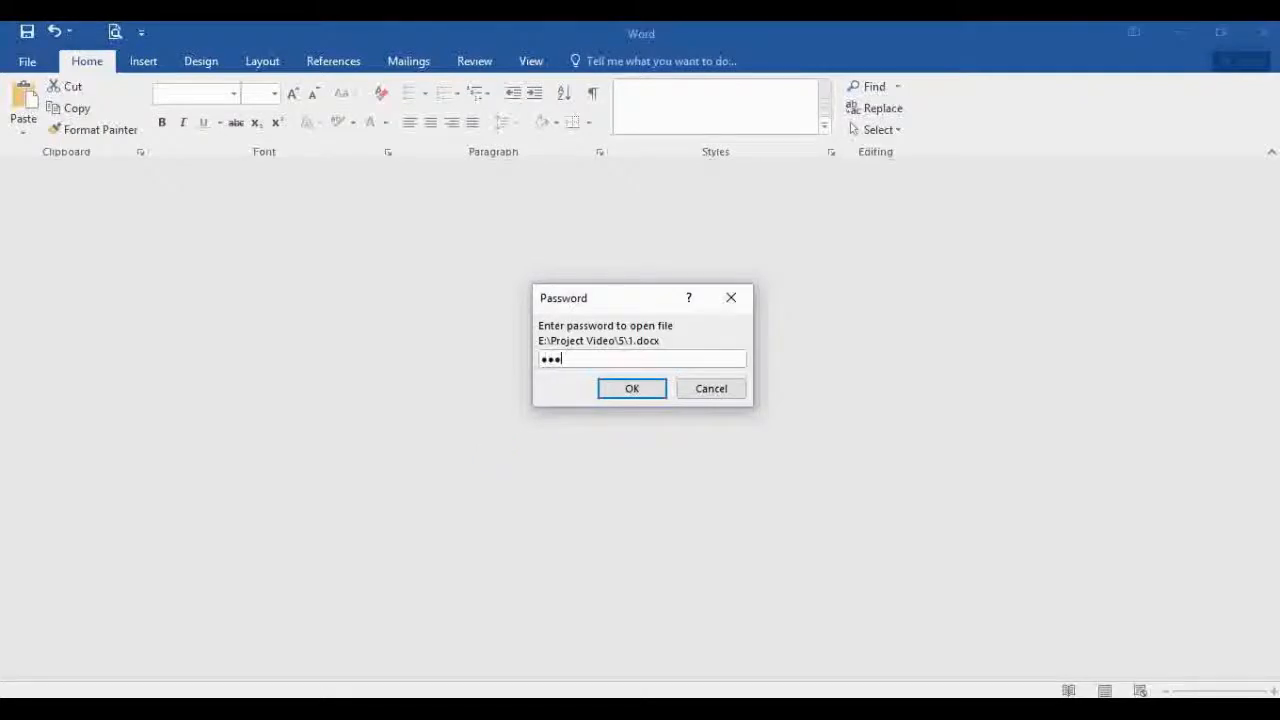
pyautogui.write('234')
pyautogui.press('Return')
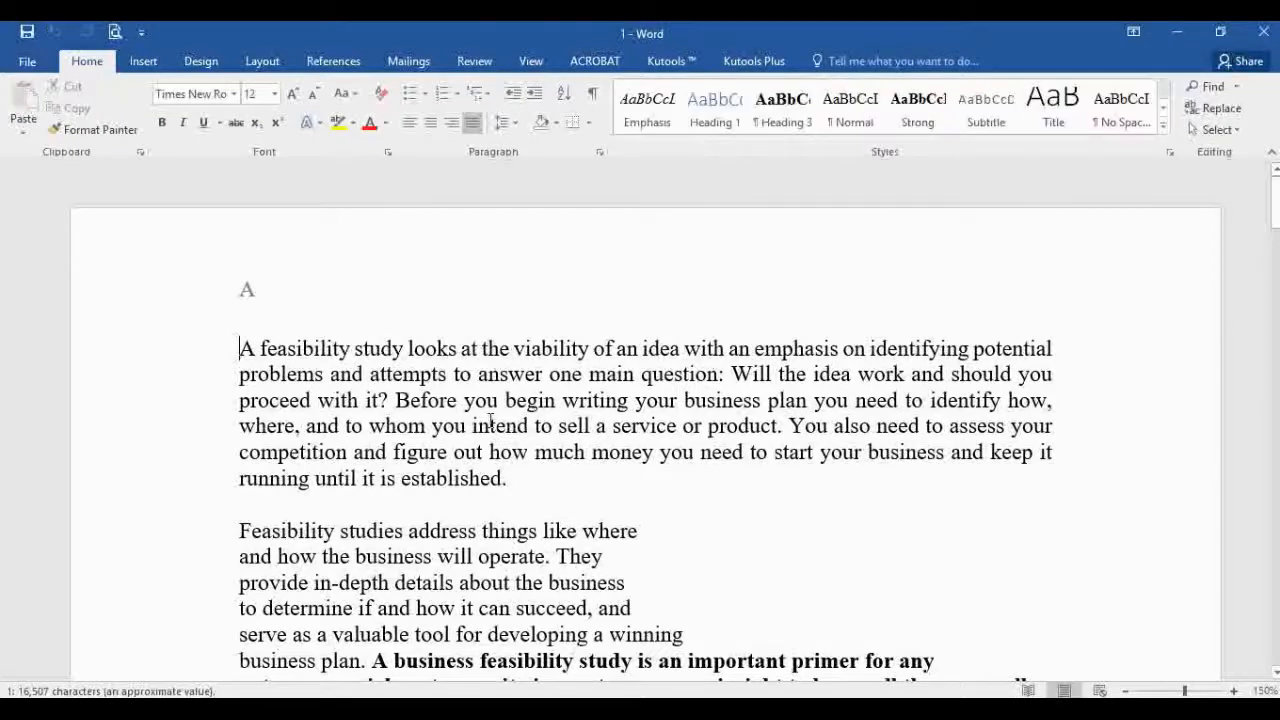
# Step: Clear the Encrypt with Password setting on document 1 and return to editing
pyautogui.click(20, 61)
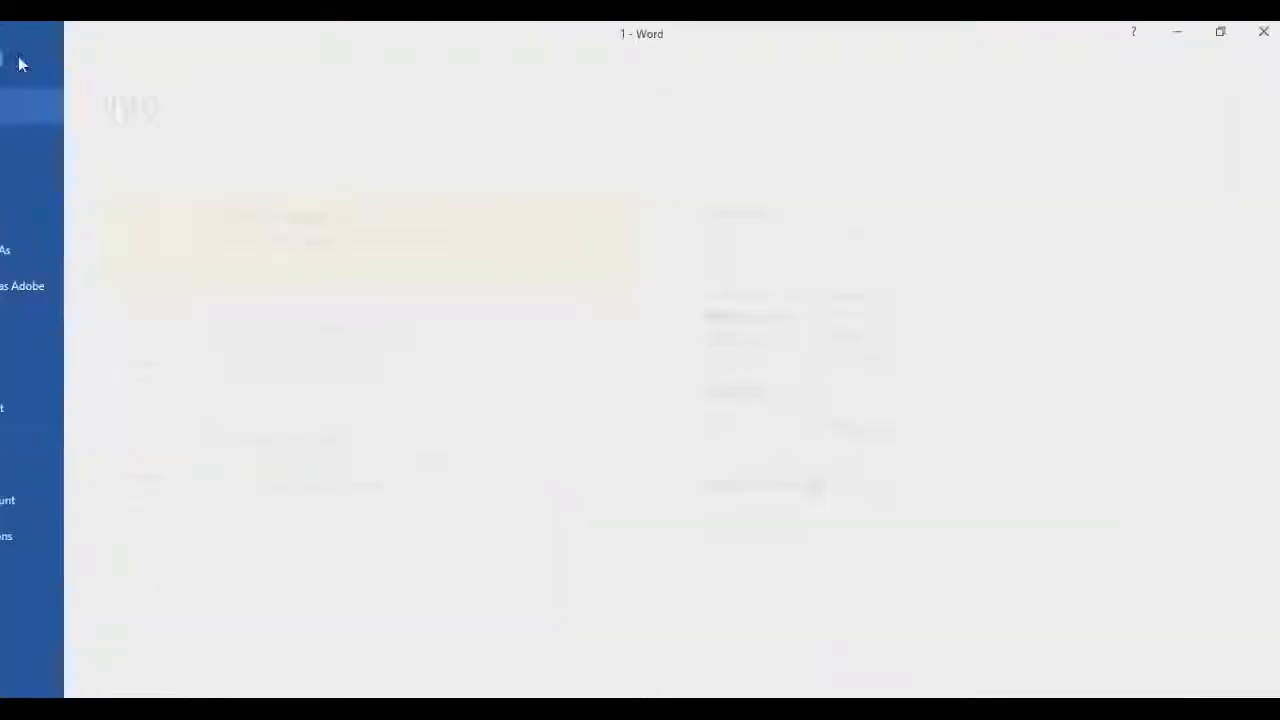
pyautogui.click(233, 265)
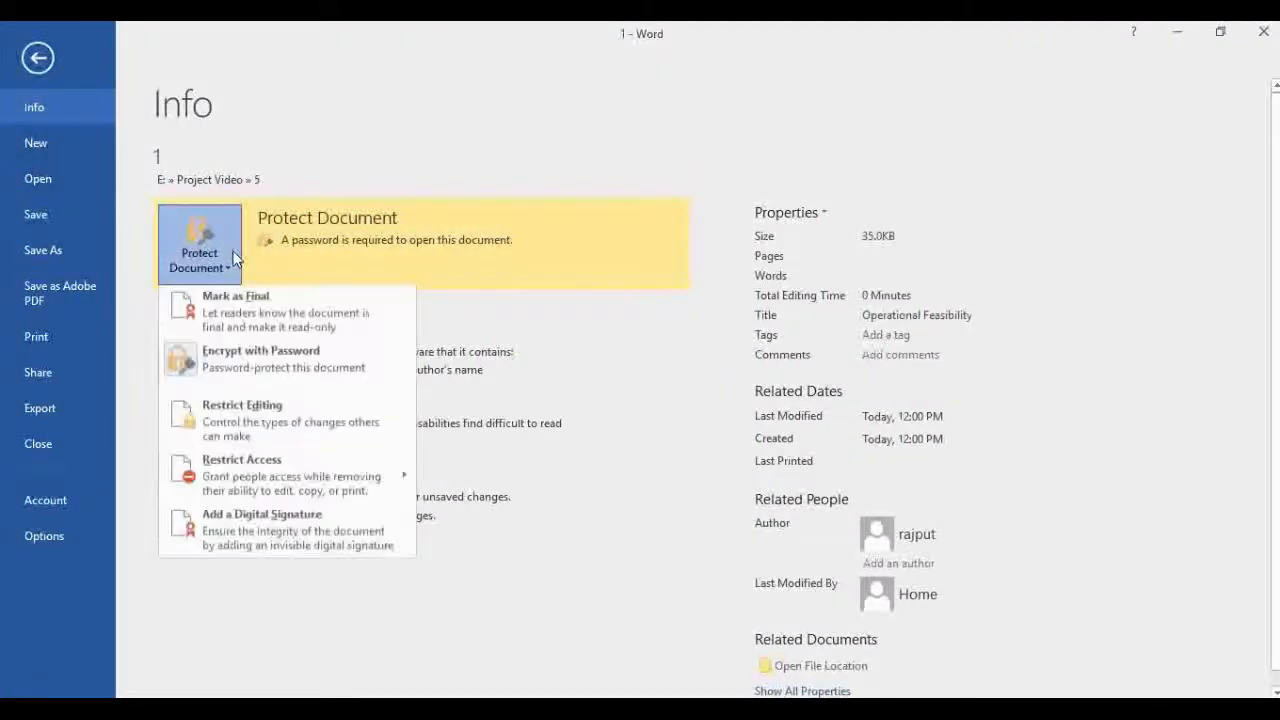
pyautogui.click(257, 374)
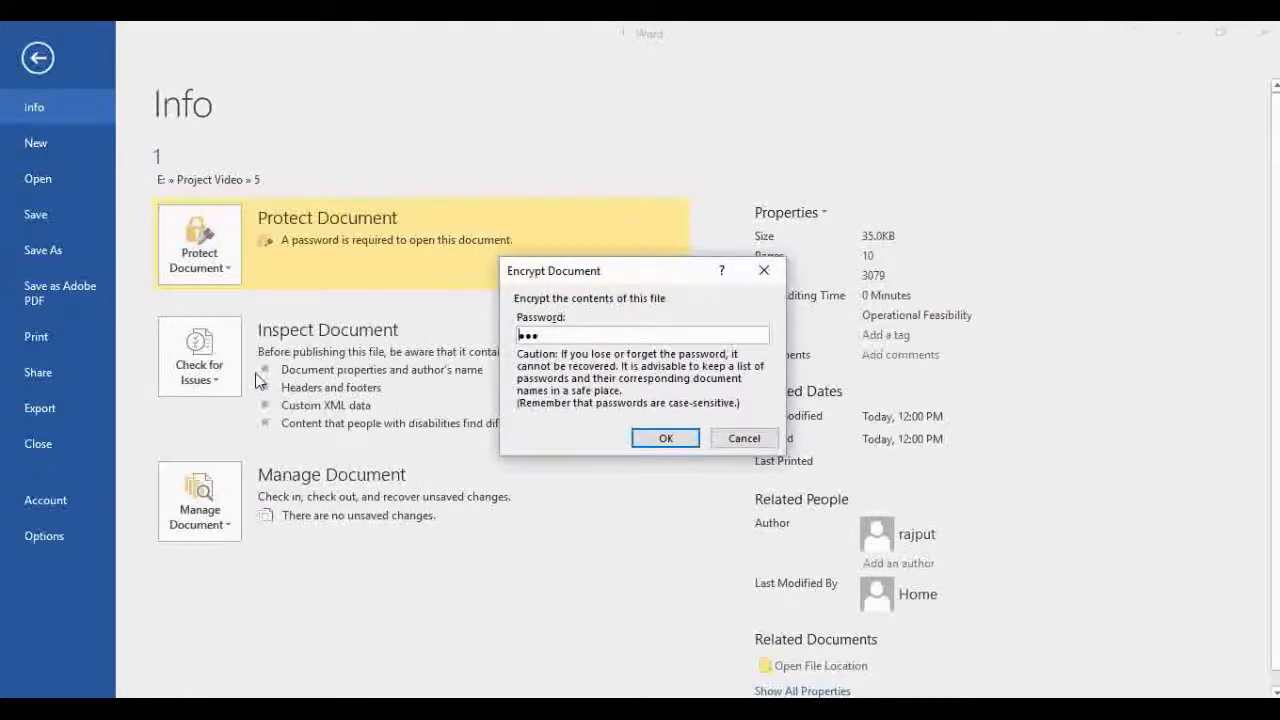
pyautogui.click(654, 441)
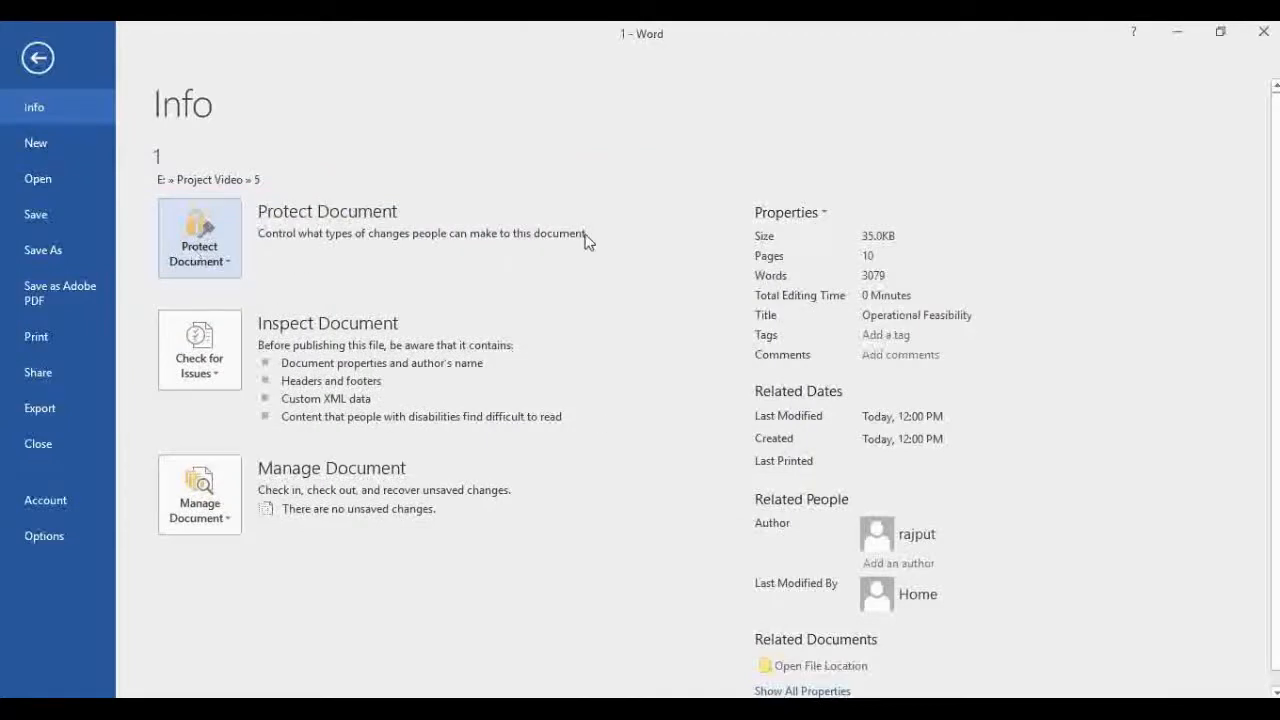
pyautogui.click(36, 59)
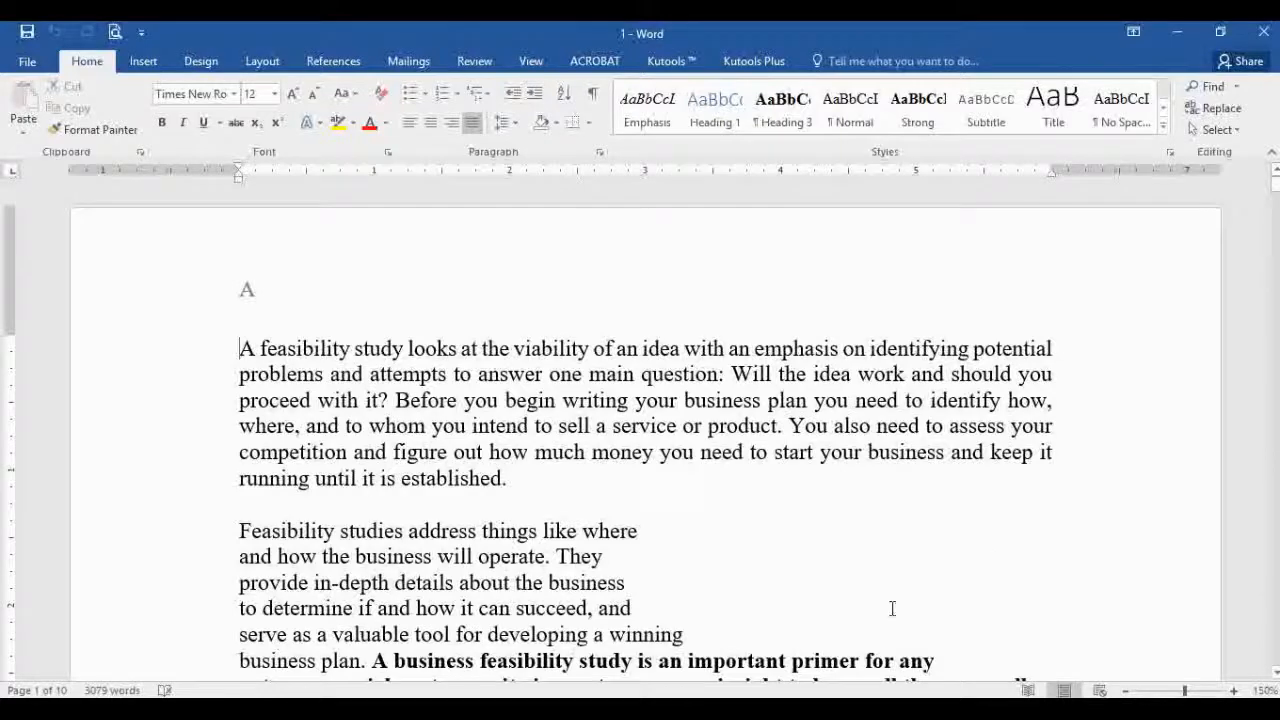
# Step: Add a custom diagonal text watermark reading 'Moon Shine' in place of ASAP
pyautogui.scroll(-2, 892, 608)
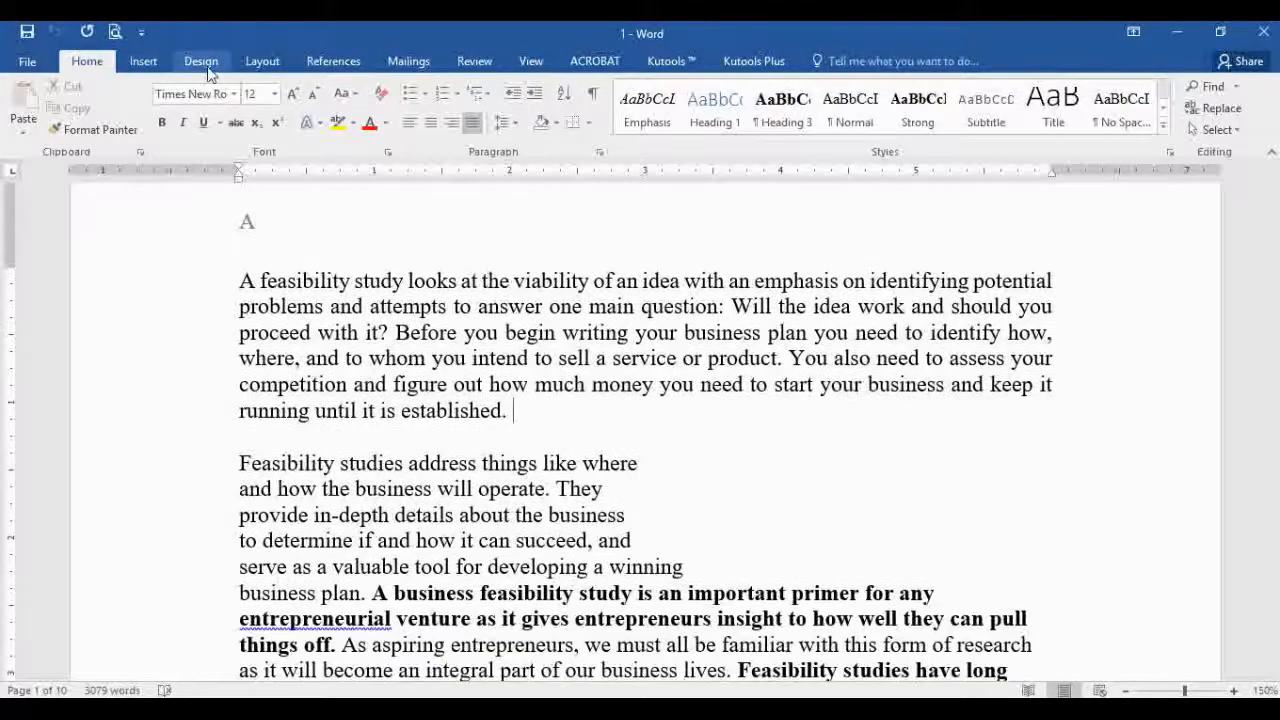
pyautogui.click(201, 62)
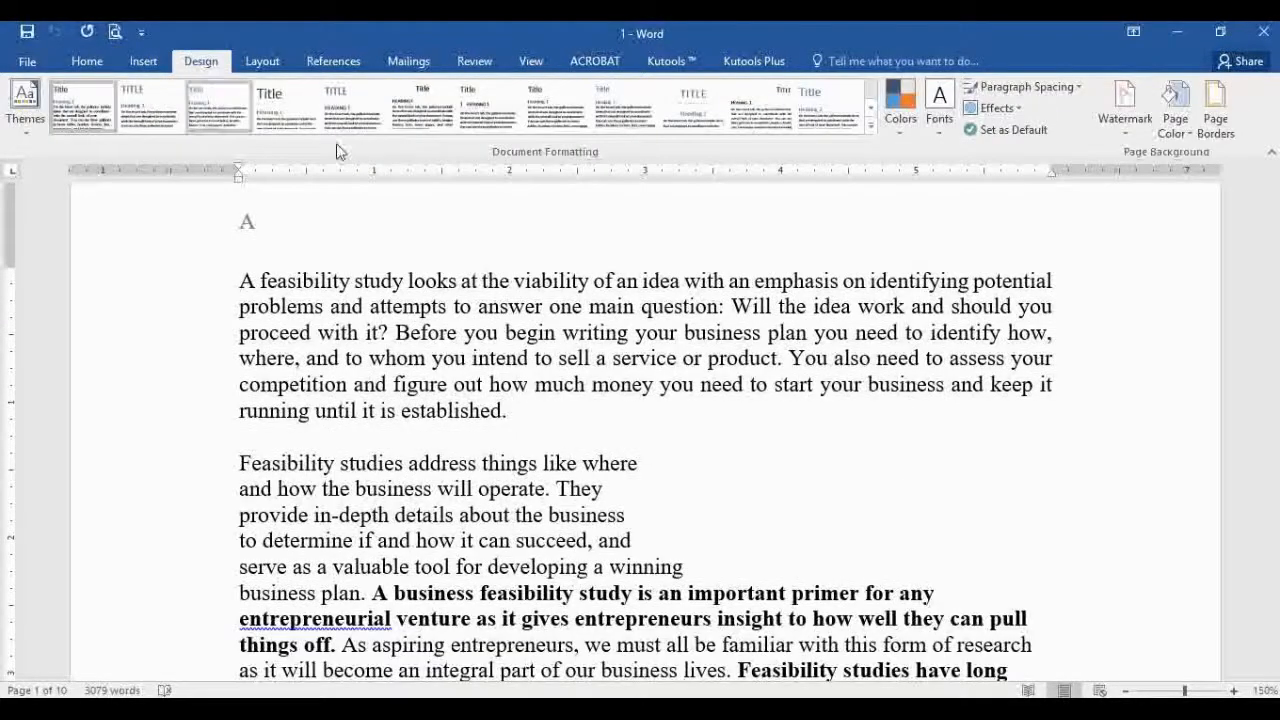
pyautogui.click(1130, 138)
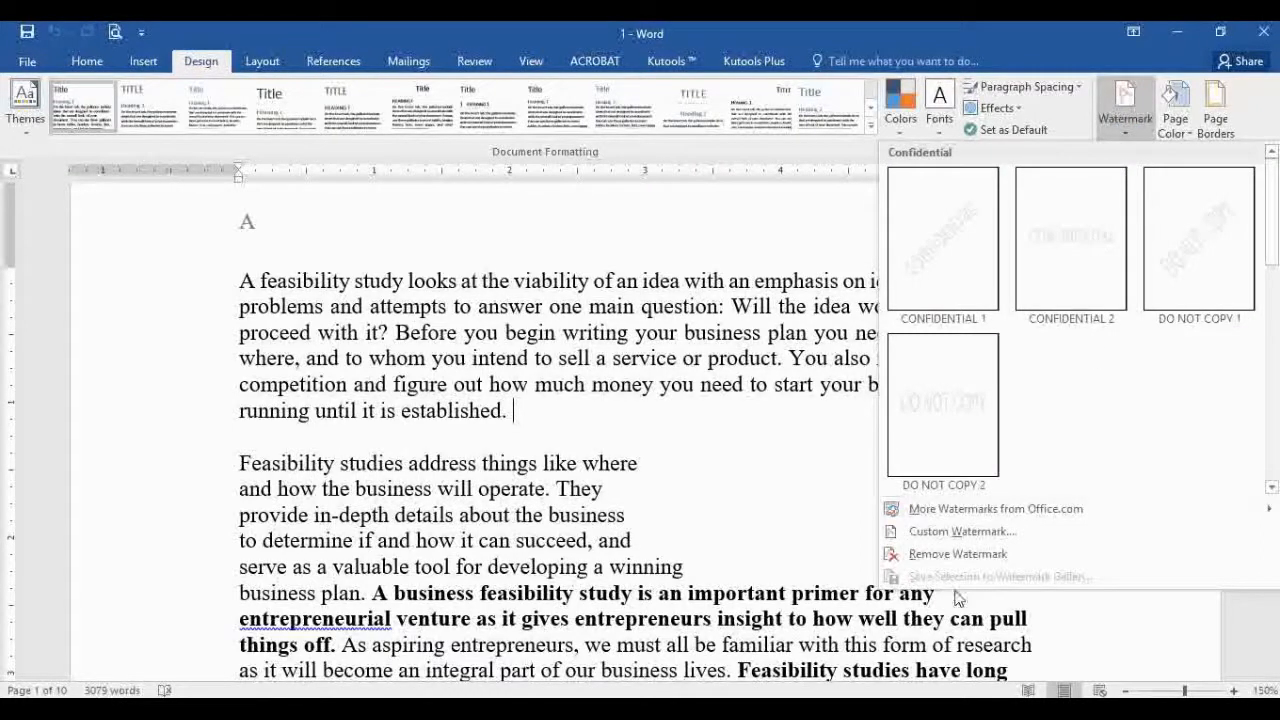
pyautogui.click(1005, 538)
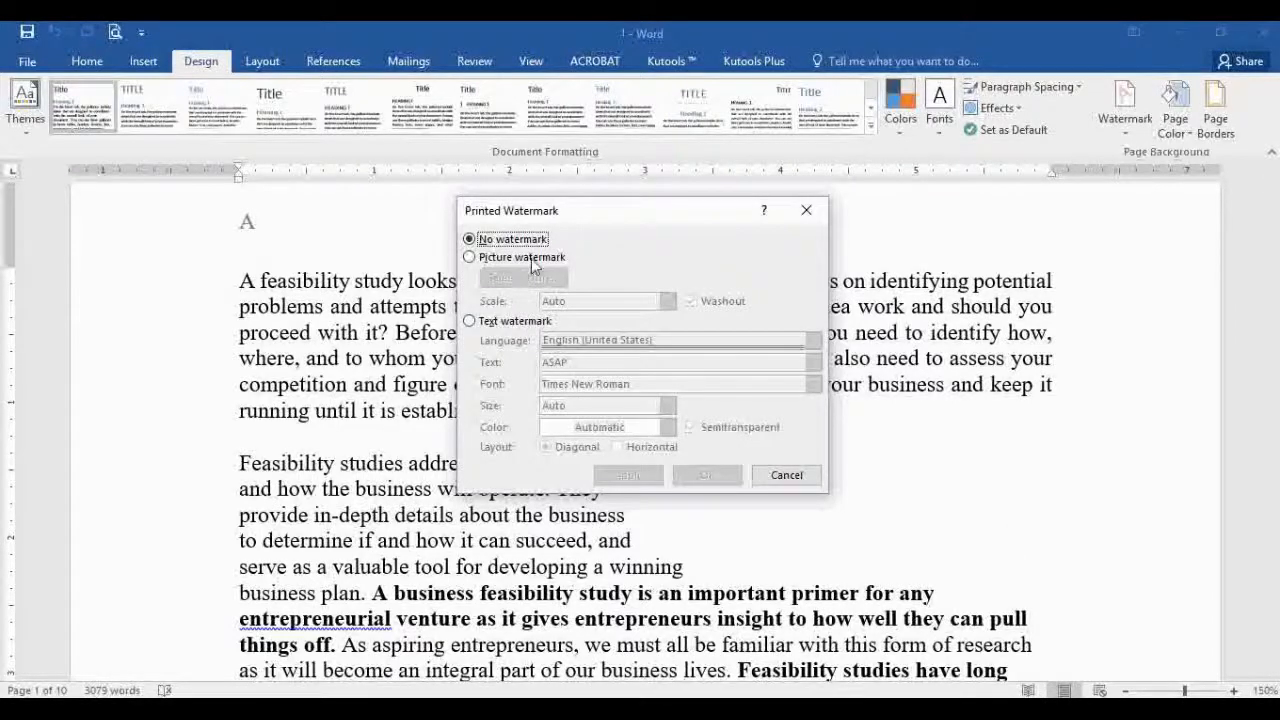
pyautogui.click(511, 322)
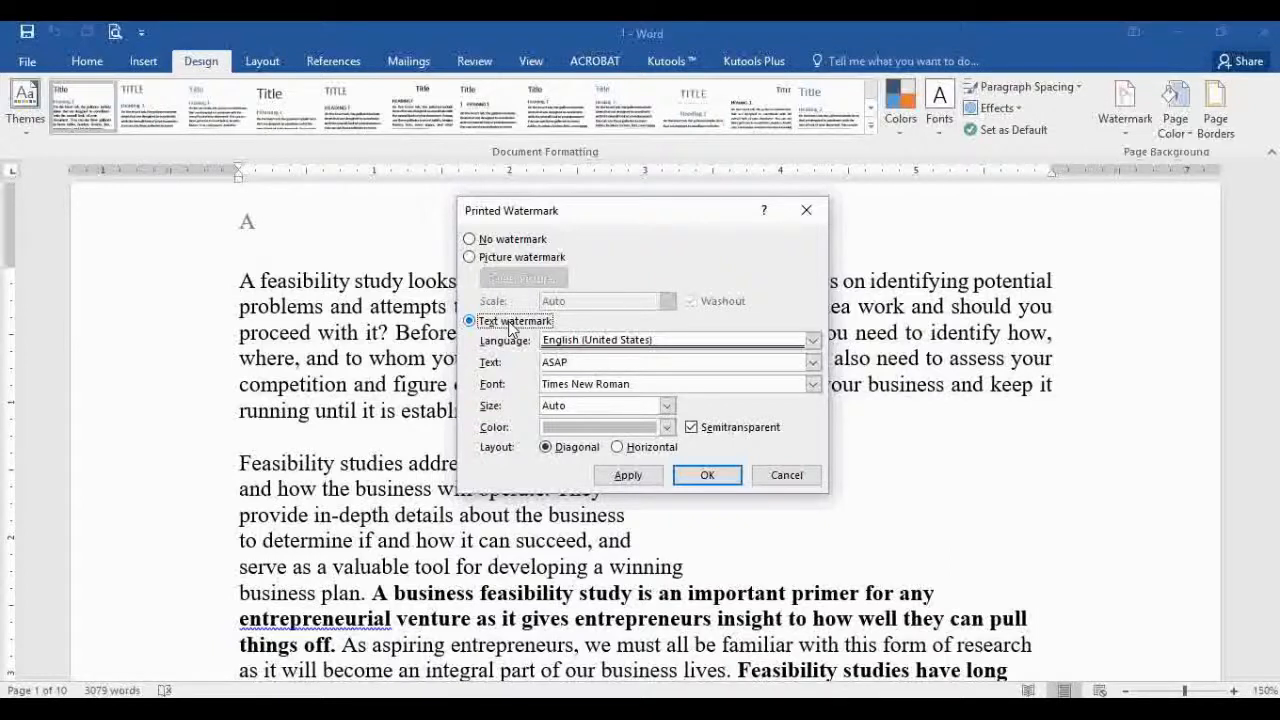
pyautogui.doubleClick(640, 367)
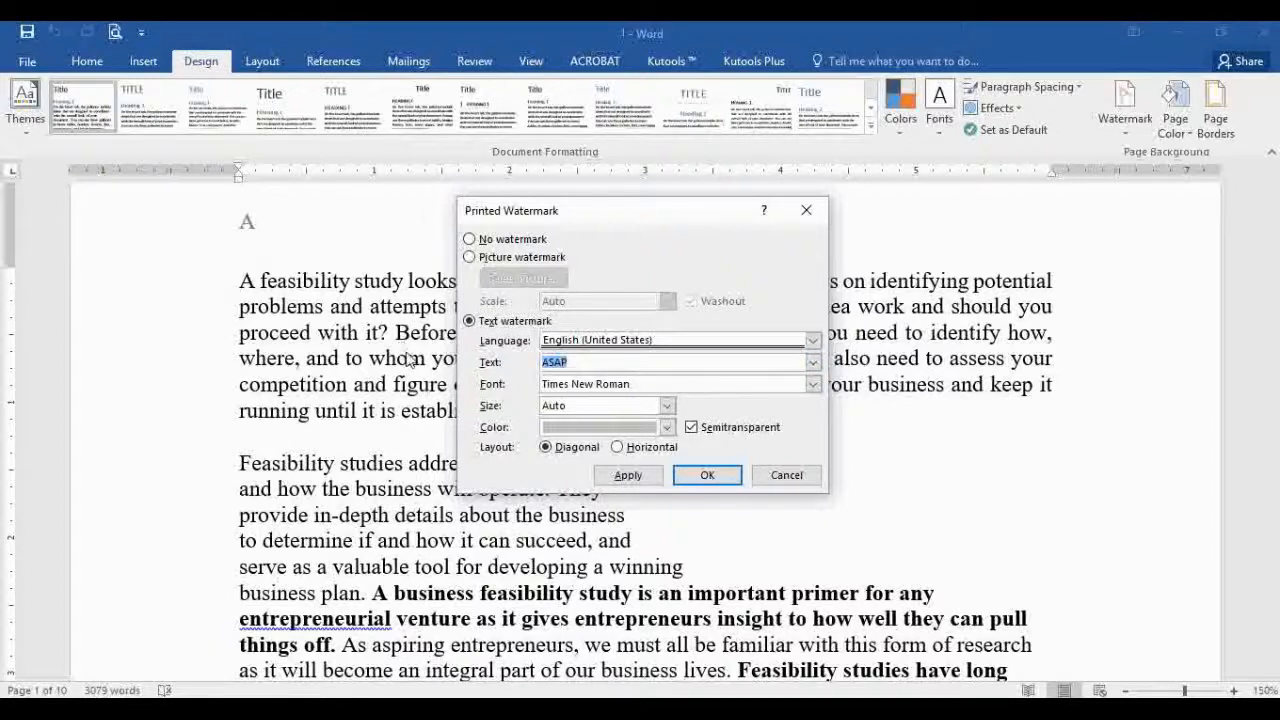
pyautogui.write('Moon Shine')
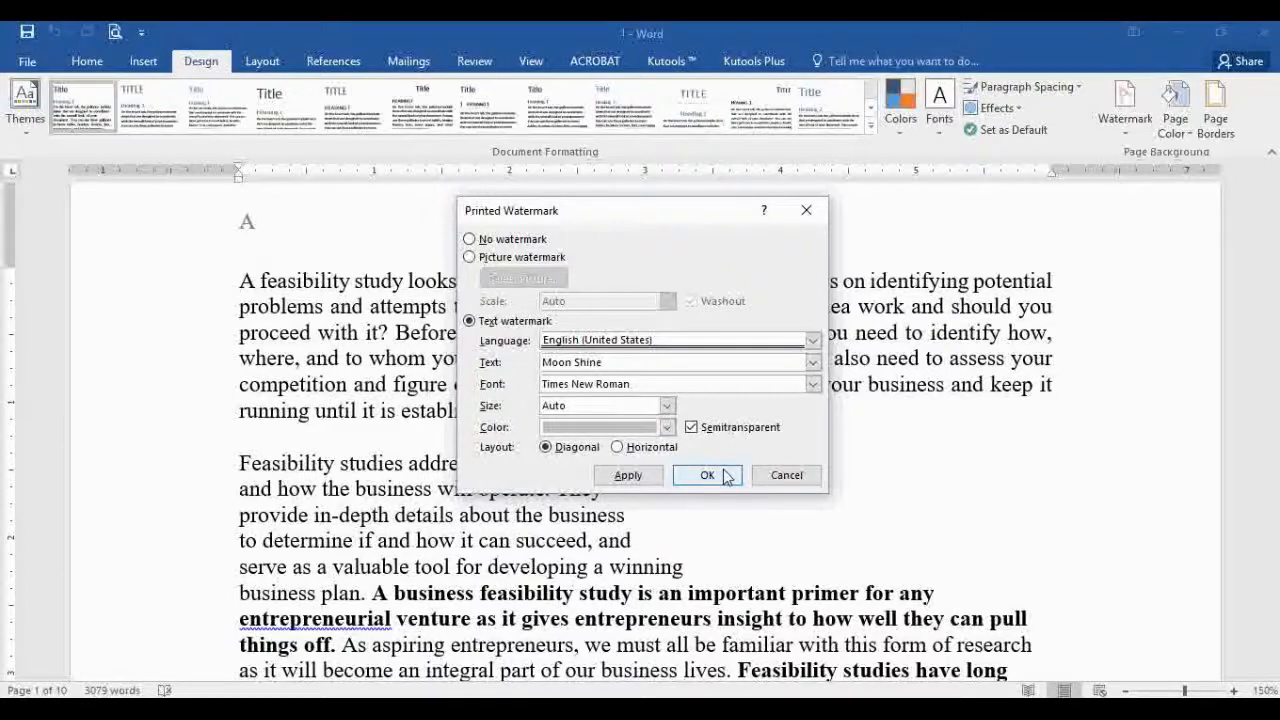
pyautogui.click(644, 450)
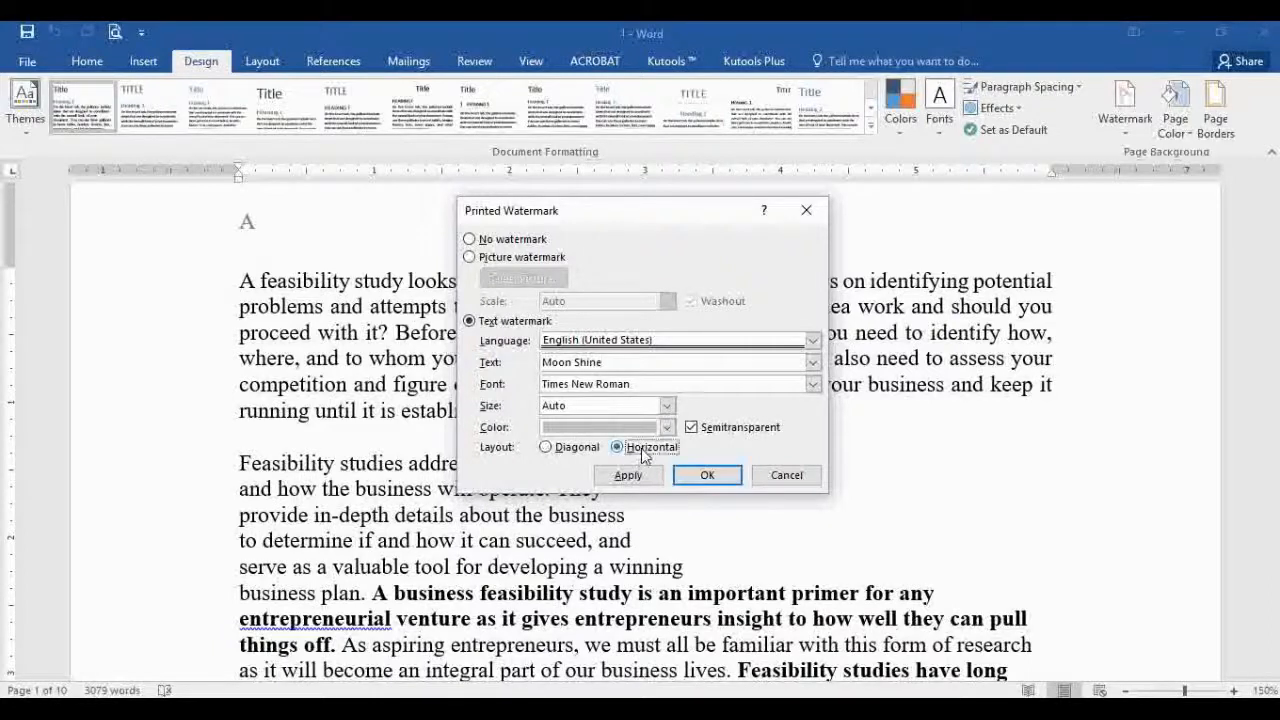
pyautogui.click(552, 448)
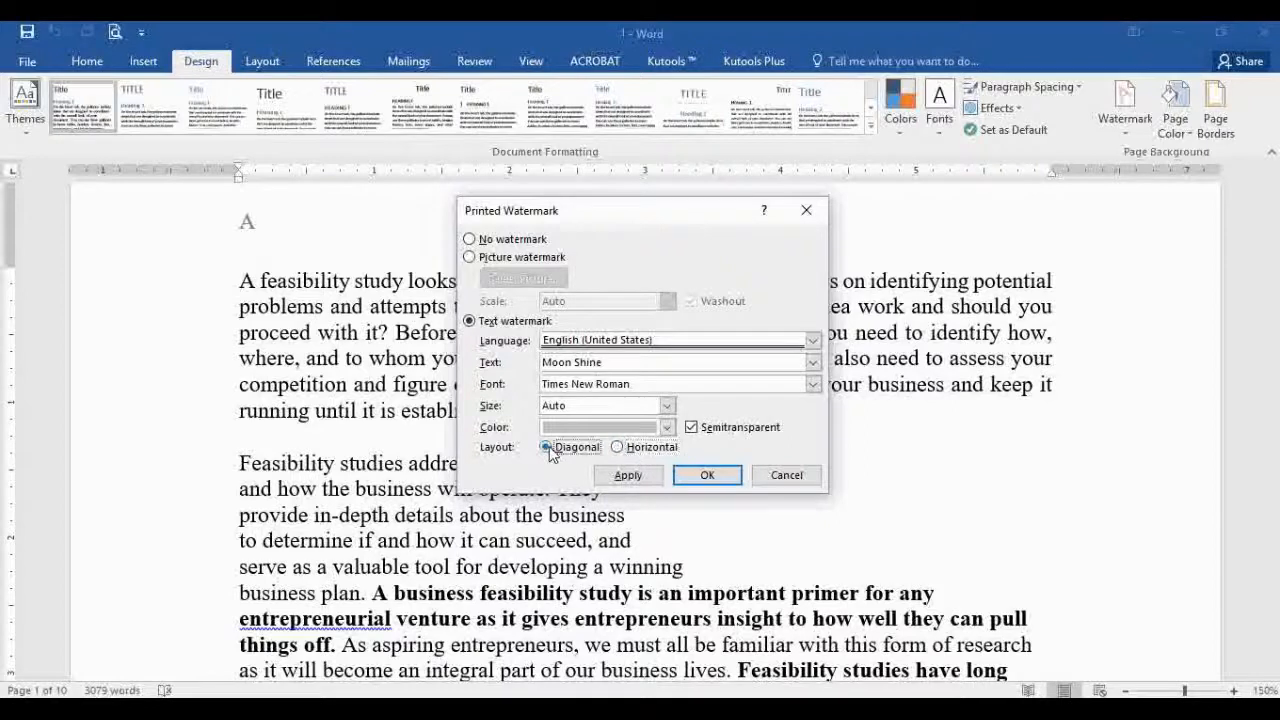
pyautogui.click(707, 476)
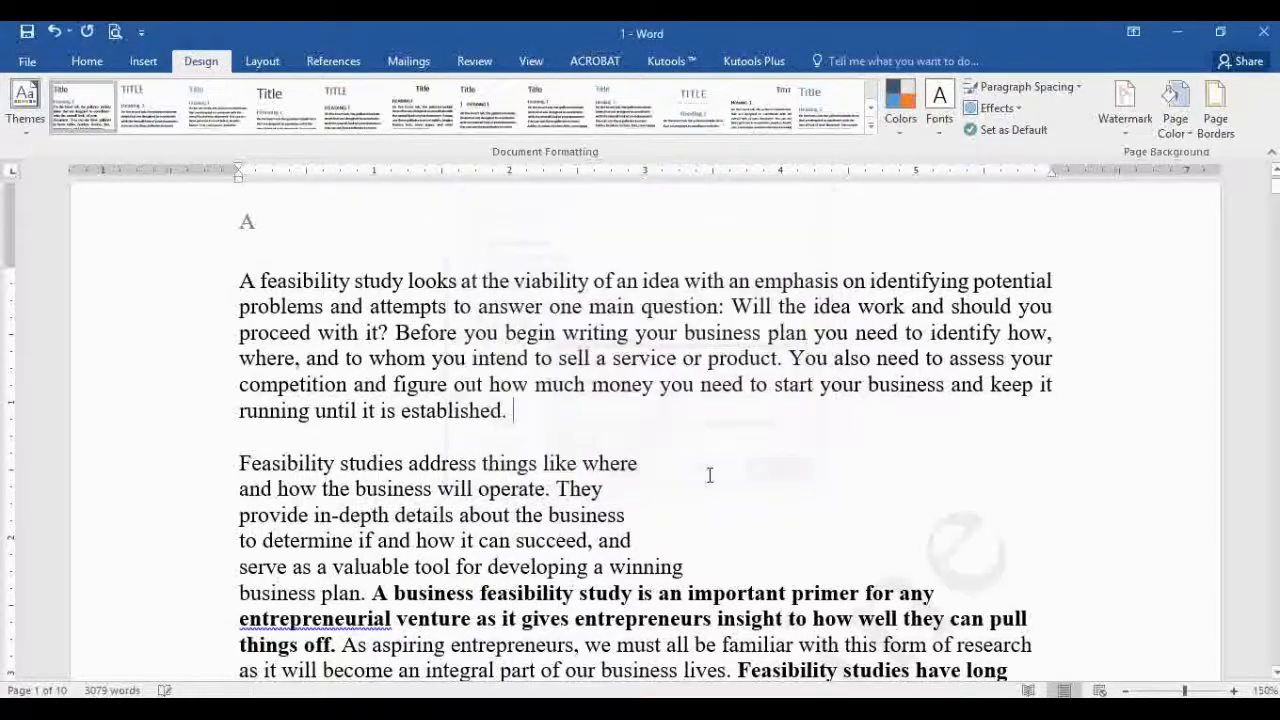
# Step: Untick Semitransparent on the Moon Shine watermark and colour it light grey
pyautogui.scroll(-3, 800, 463)
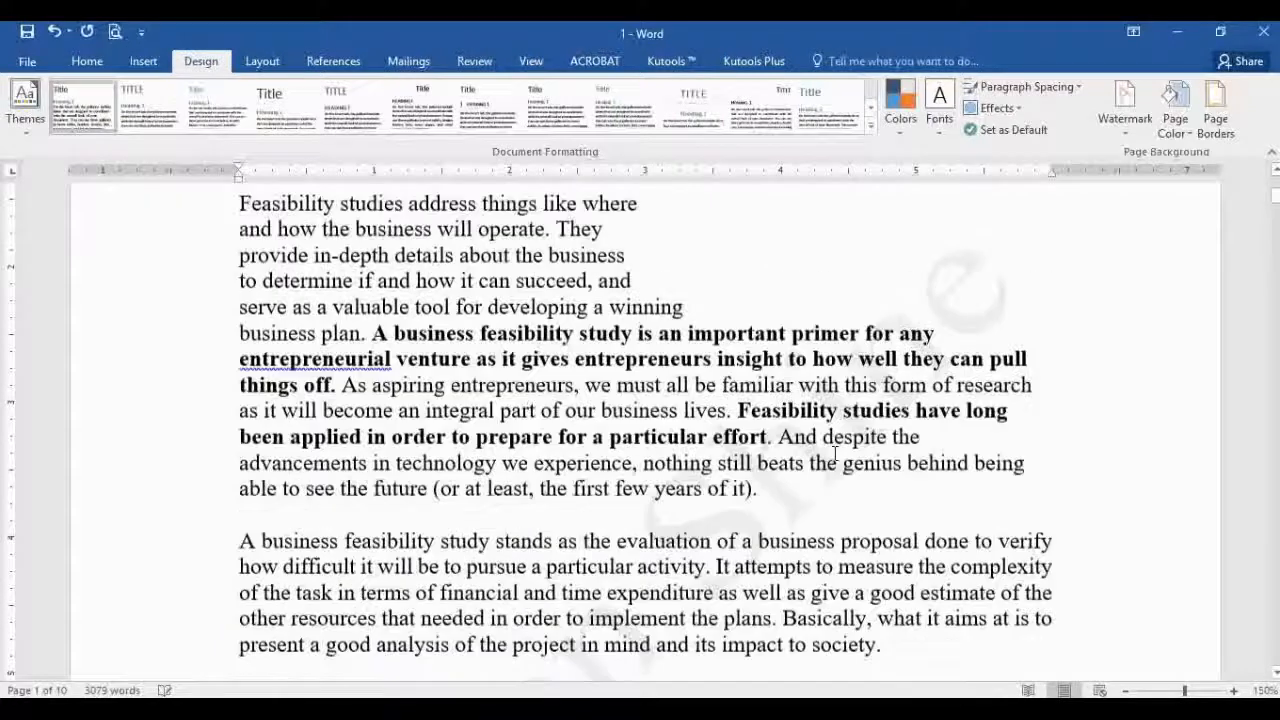
pyautogui.scroll(-2, 716, 452)
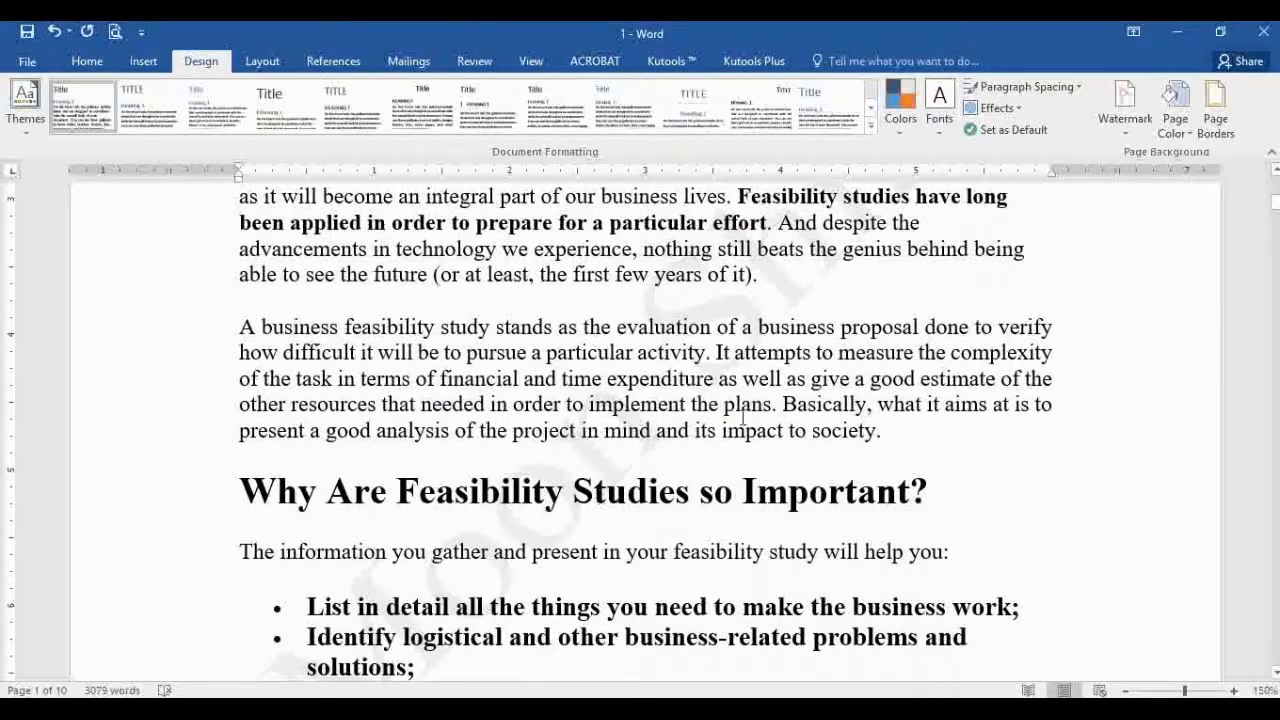
pyautogui.click(1122, 128)
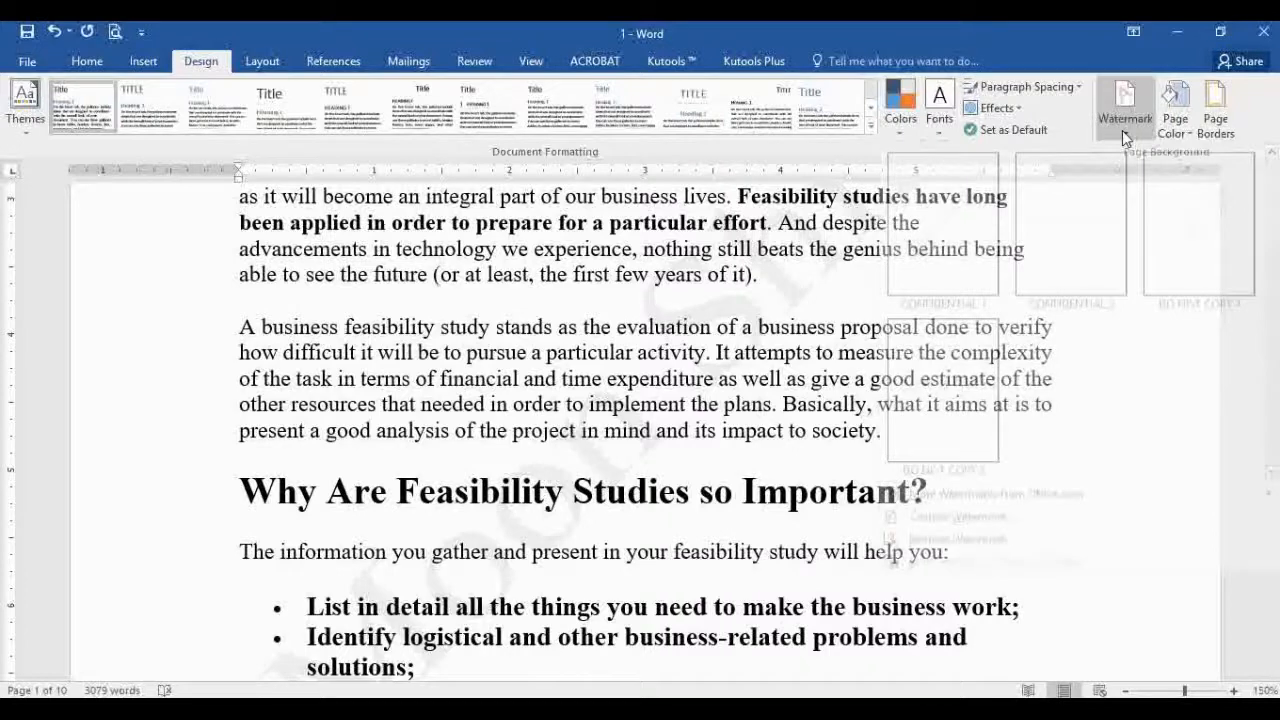
pyautogui.click(962, 532)
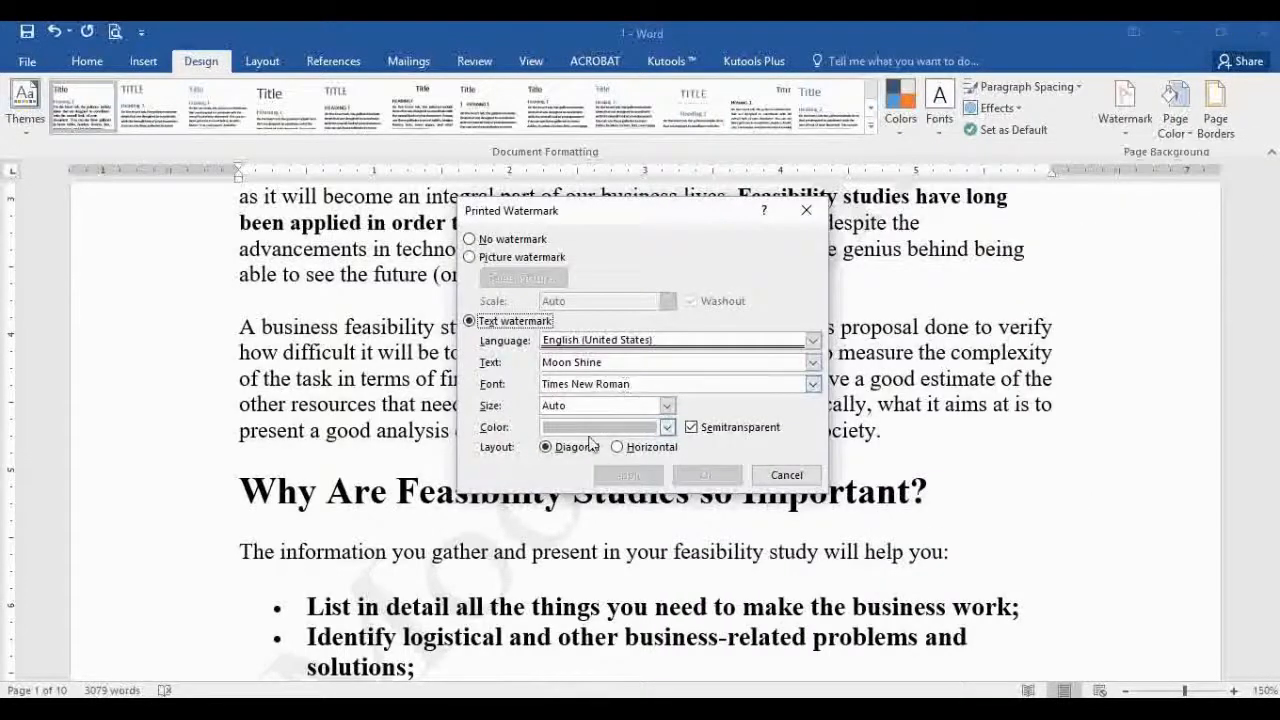
pyautogui.click(691, 427)
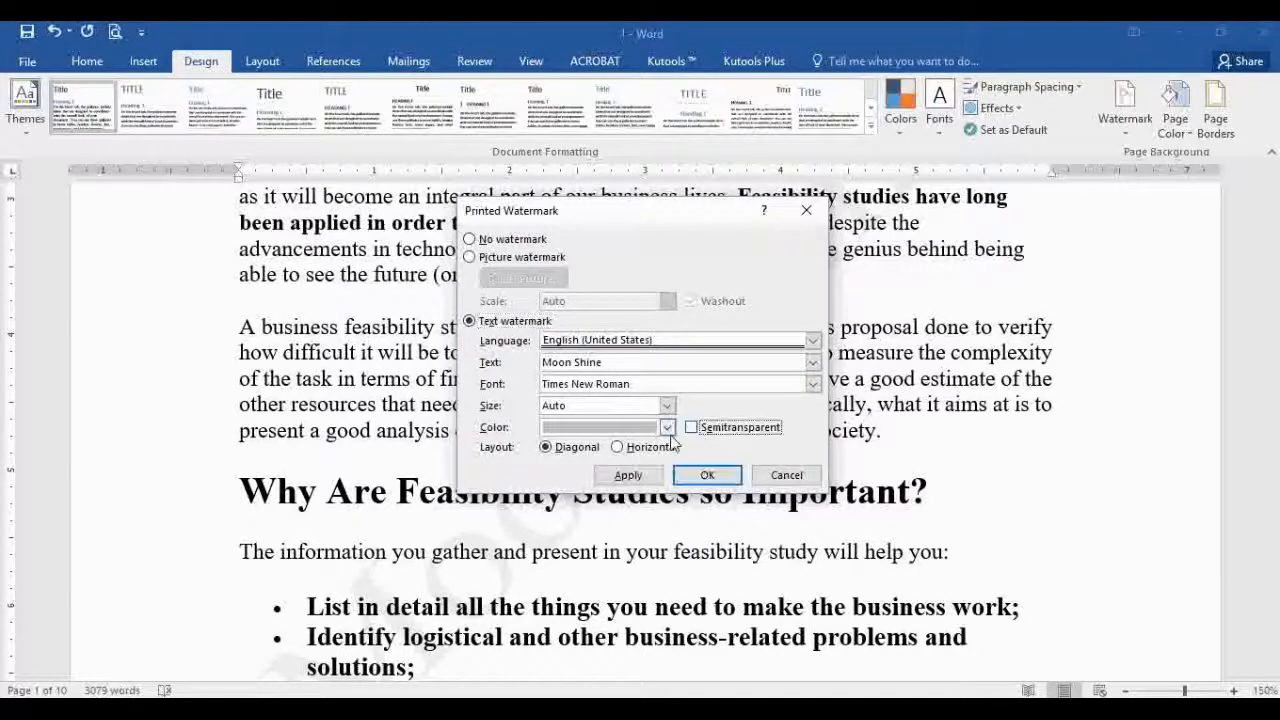
pyautogui.click(667, 427)
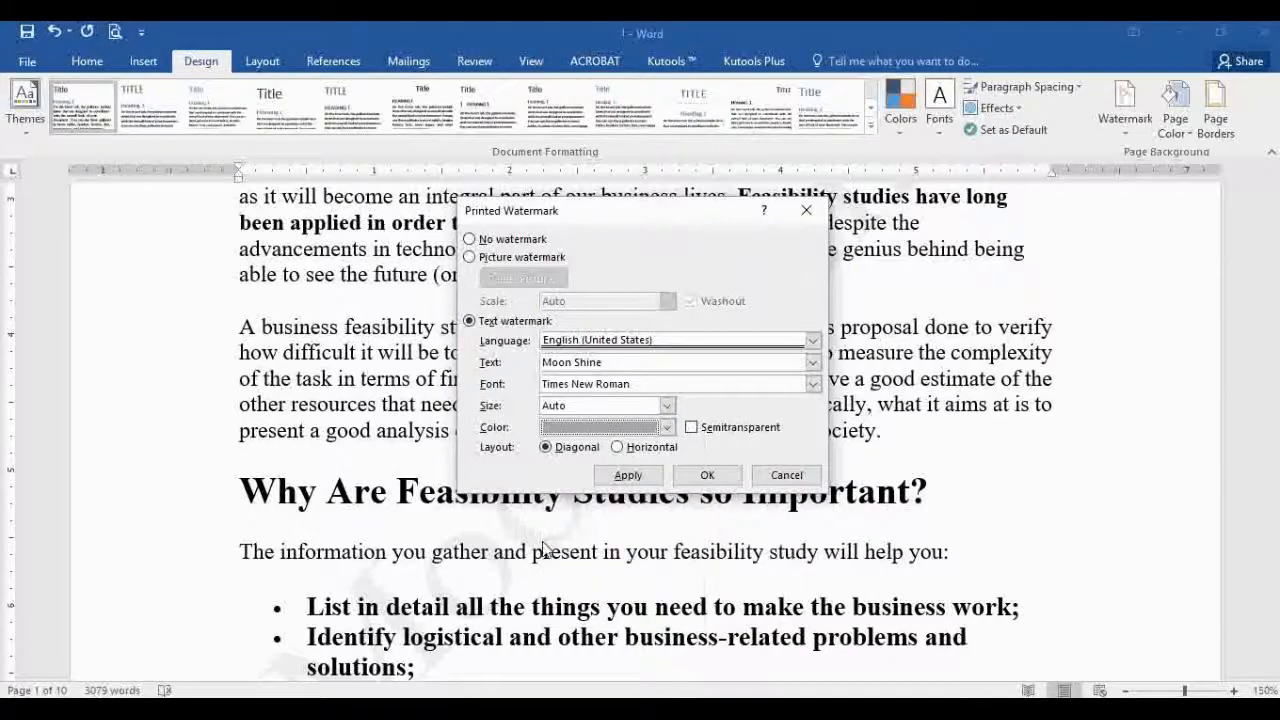
pyautogui.click(549, 545)
pyautogui.click(627, 476)
pyautogui.click(705, 476)
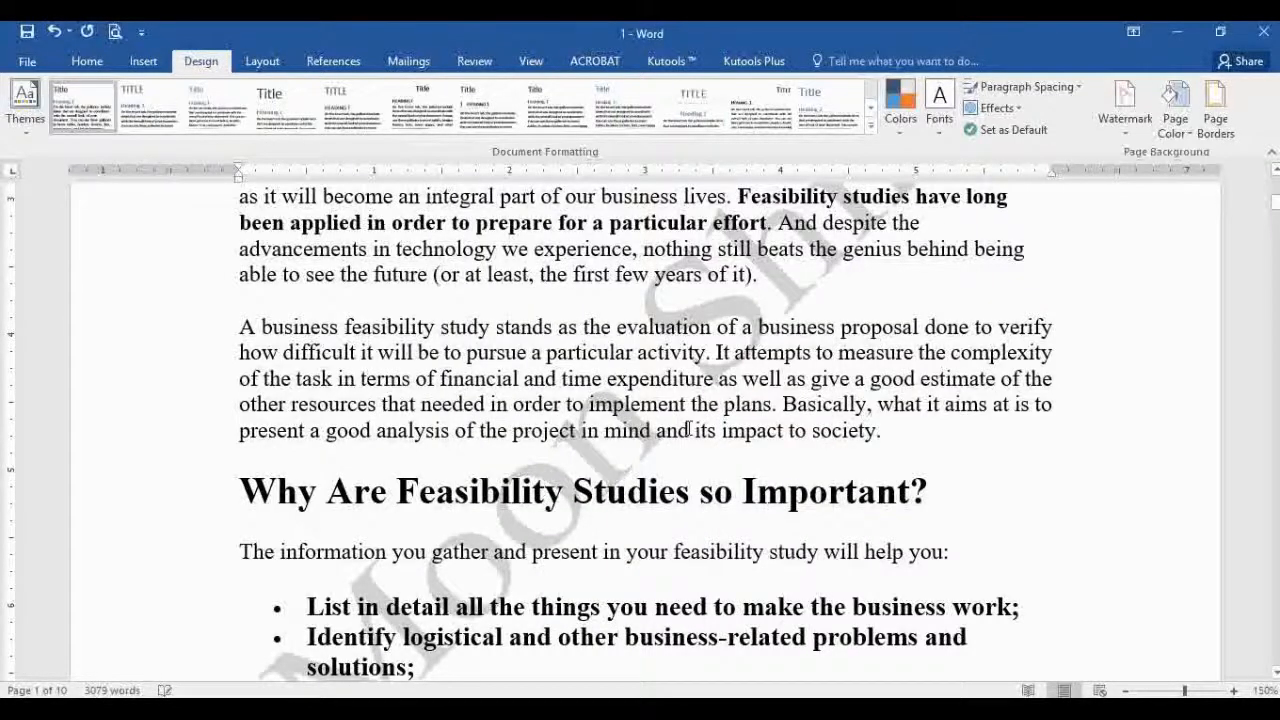
# Step: Remove the extra break after 'each day.' so the document drops from 10 to 9 pages
pyautogui.scroll(3, 620, 482)
pyautogui.scroll(-4, 610, 405)
pyautogui.scroll(-3, 610, 405)
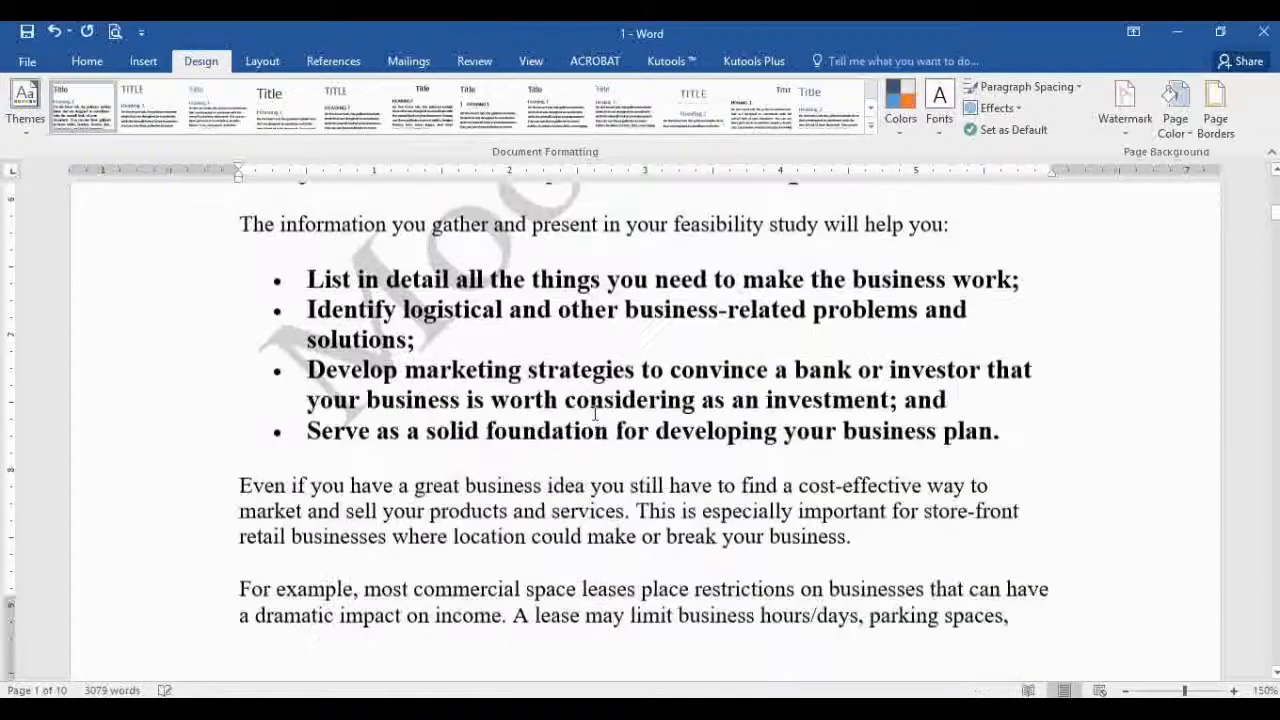
pyautogui.scroll(1, 483, 377)
pyautogui.scroll(2, 483, 377)
pyautogui.scroll(3, 483, 377)
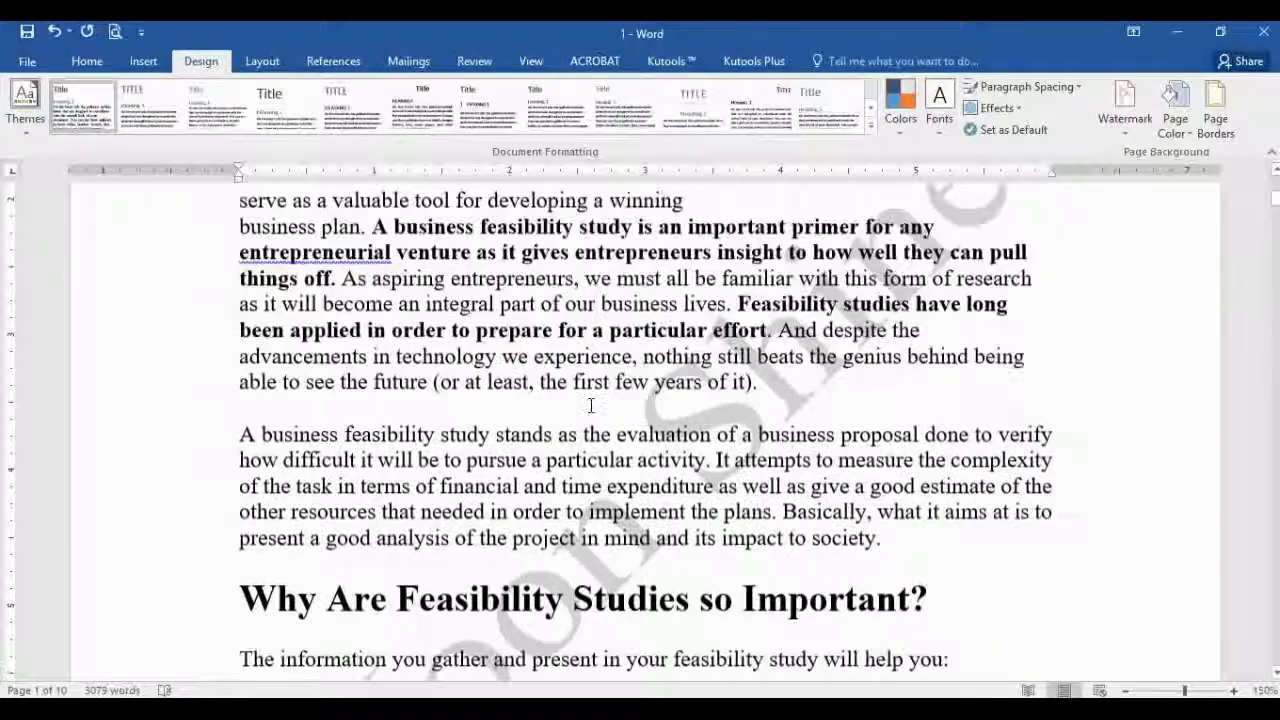
pyautogui.scroll(3, 937, 418)
pyautogui.scroll(-6, 937, 418)
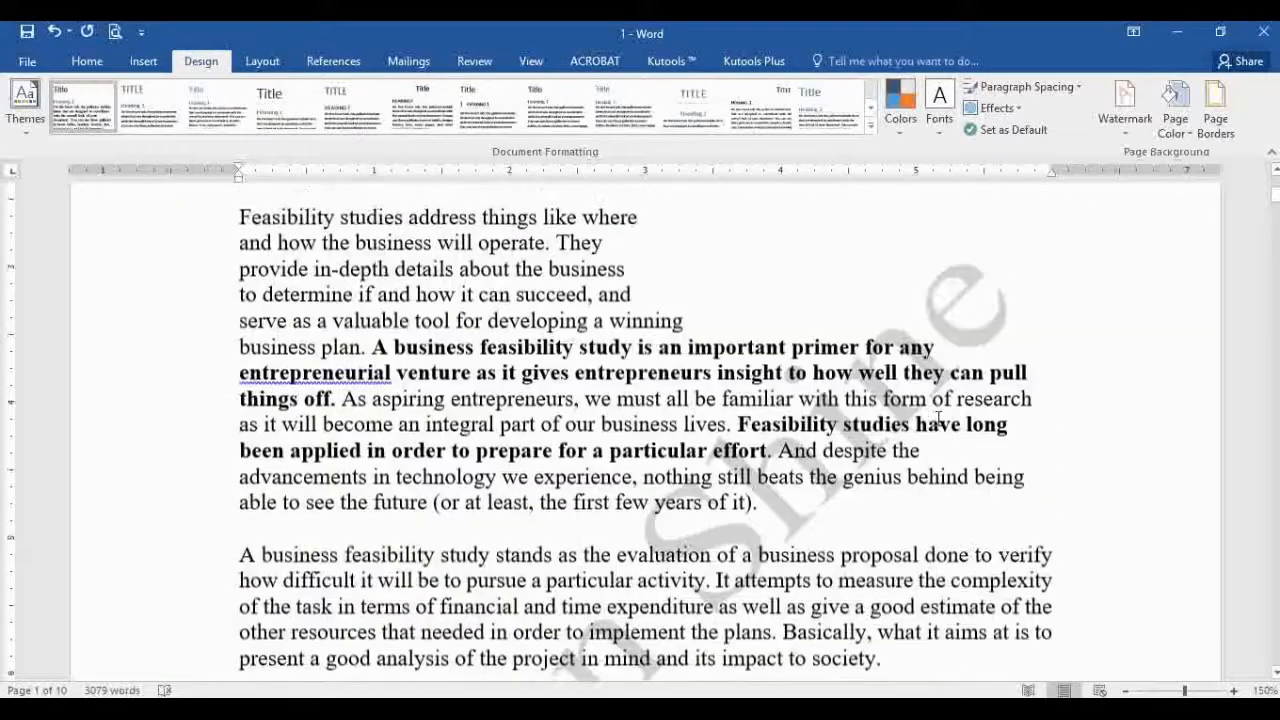
pyautogui.scroll(2, 799, 405)
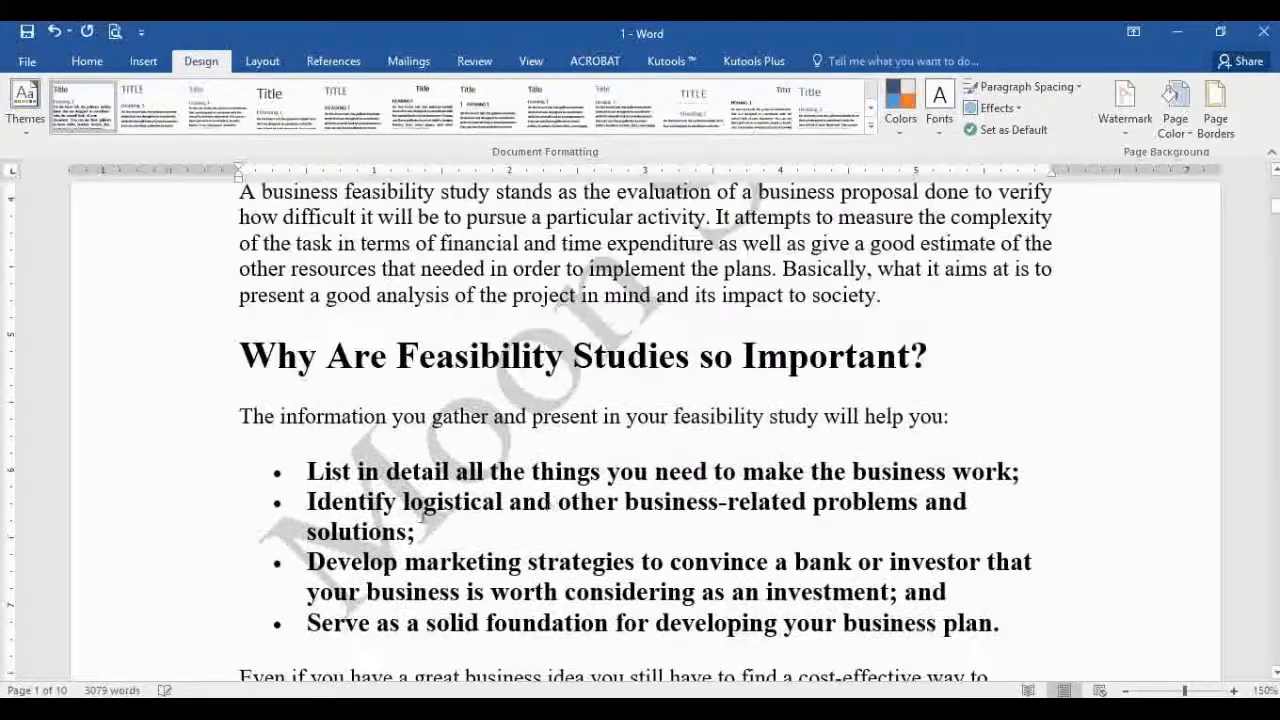
pyautogui.scroll(2, 799, 405)
pyautogui.scroll(-4, 799, 405)
pyautogui.scroll(-15, 799, 405)
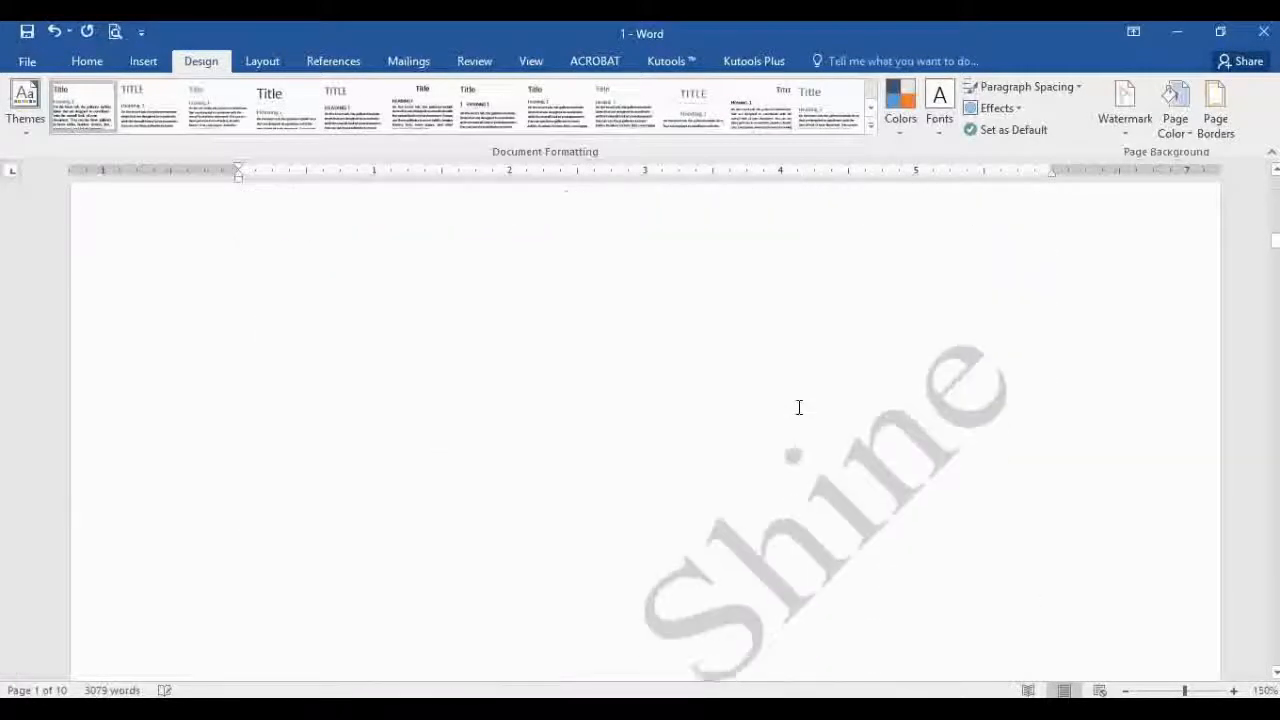
pyautogui.scroll(-6, 438, 552)
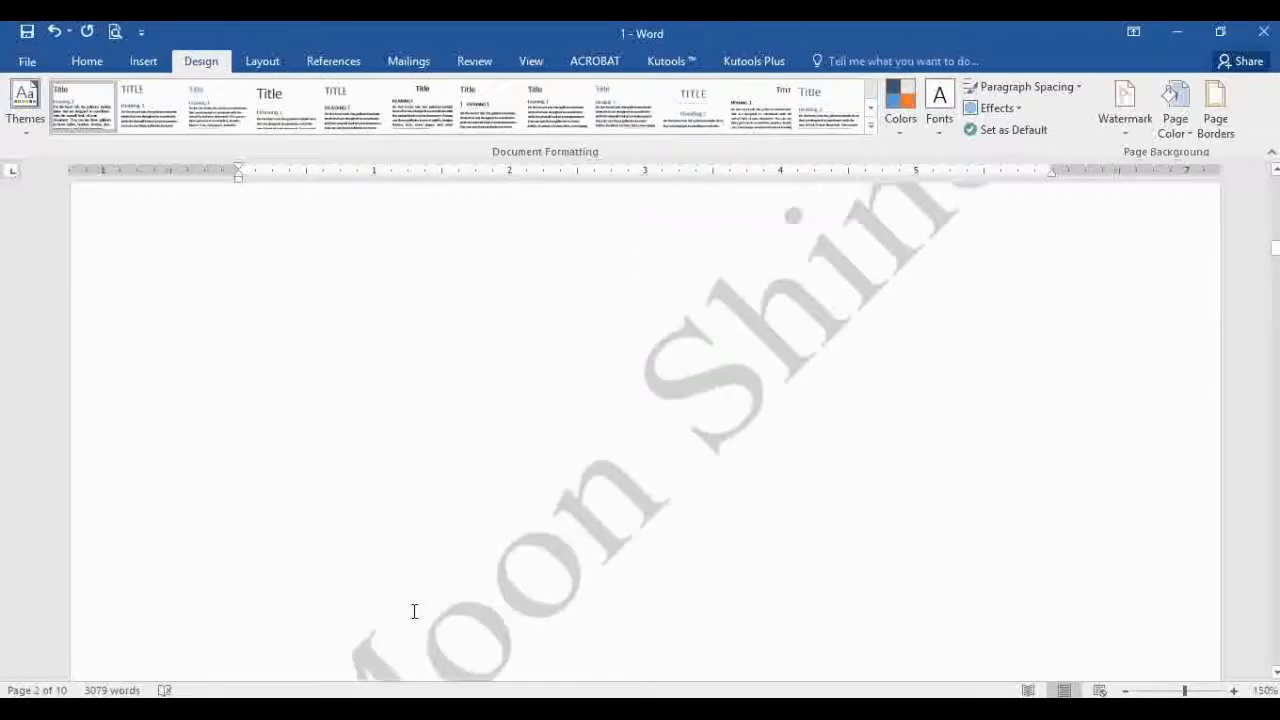
pyautogui.click(743, 479)
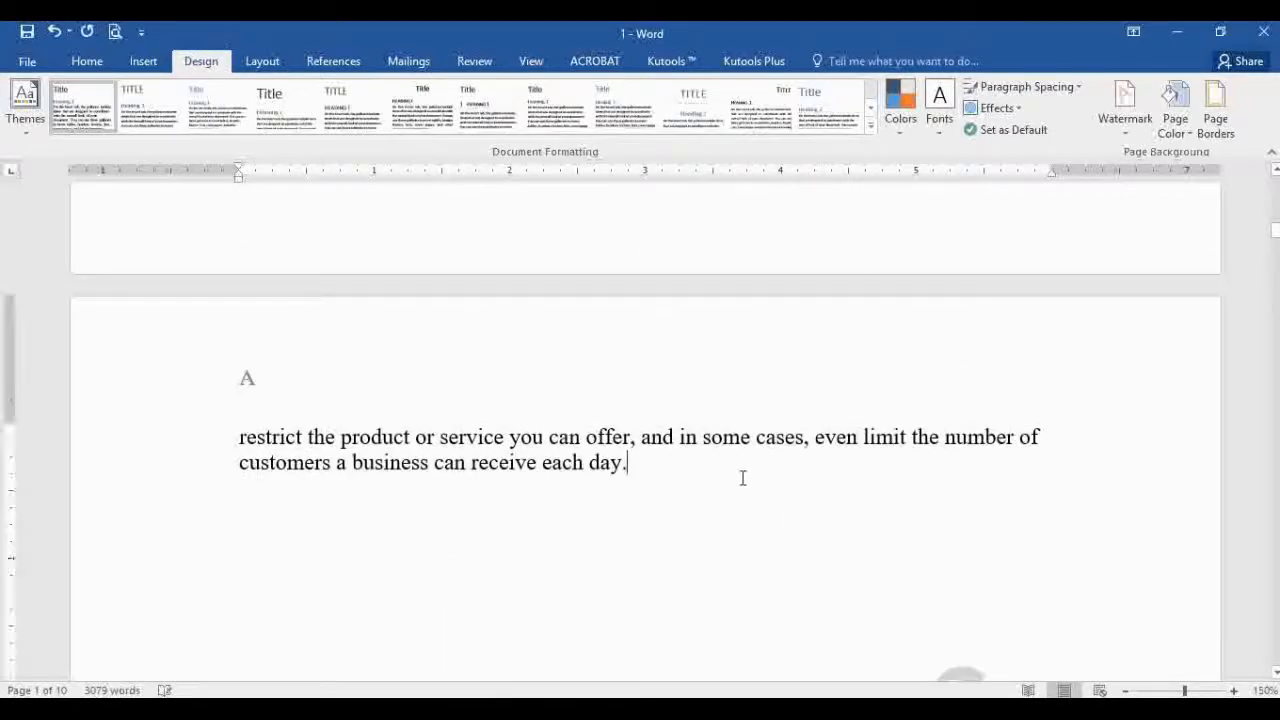
pyautogui.scroll(-15, 743, 478)
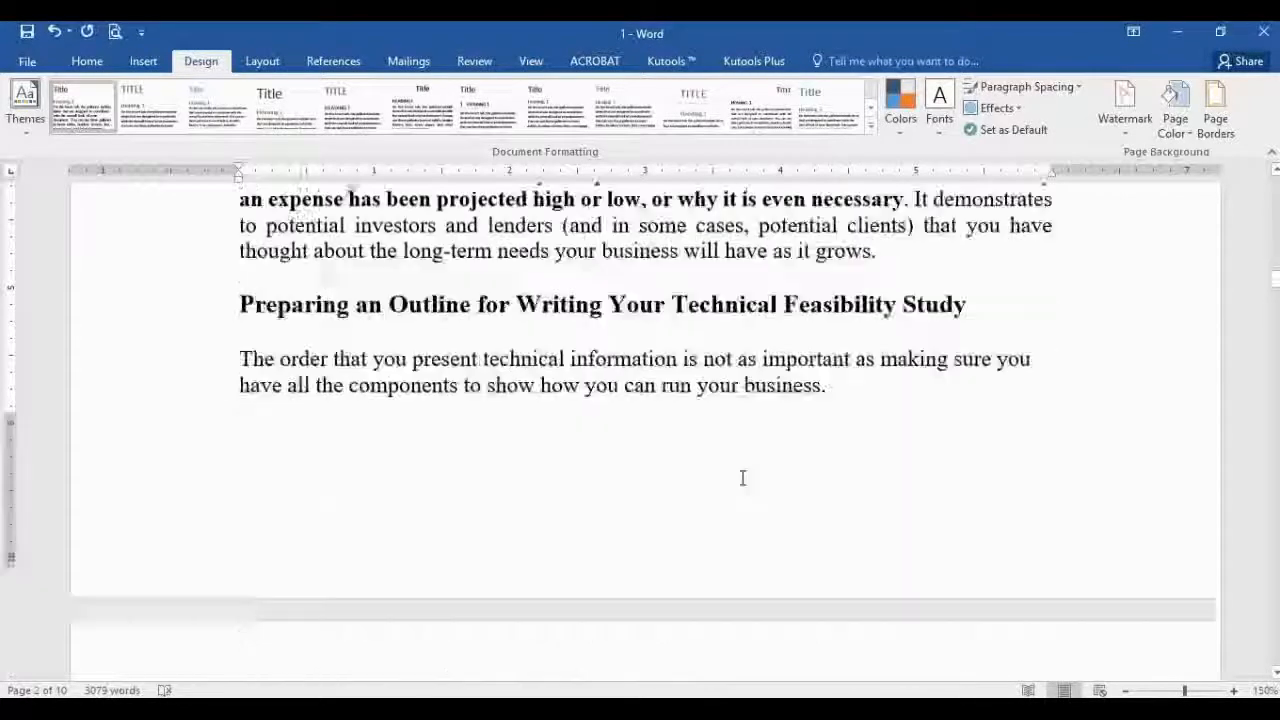
pyautogui.scroll(-10, 743, 478)
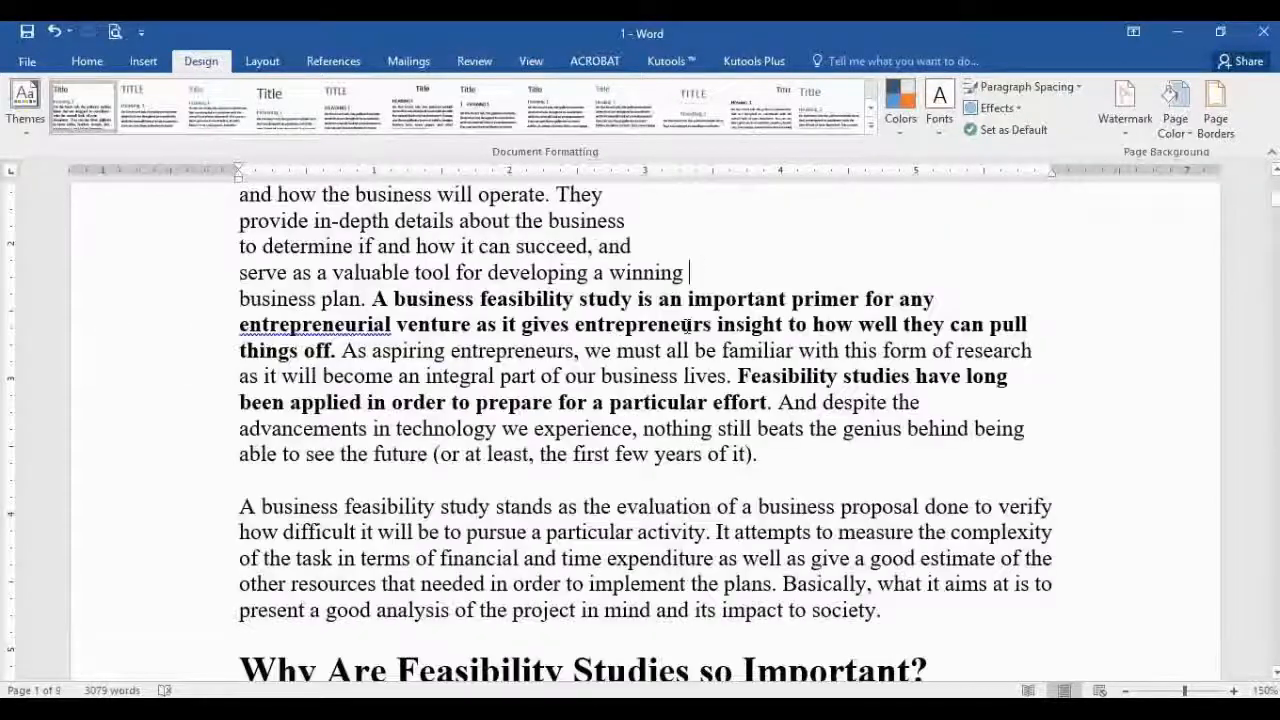
pyautogui.scroll(3, 688, 328)
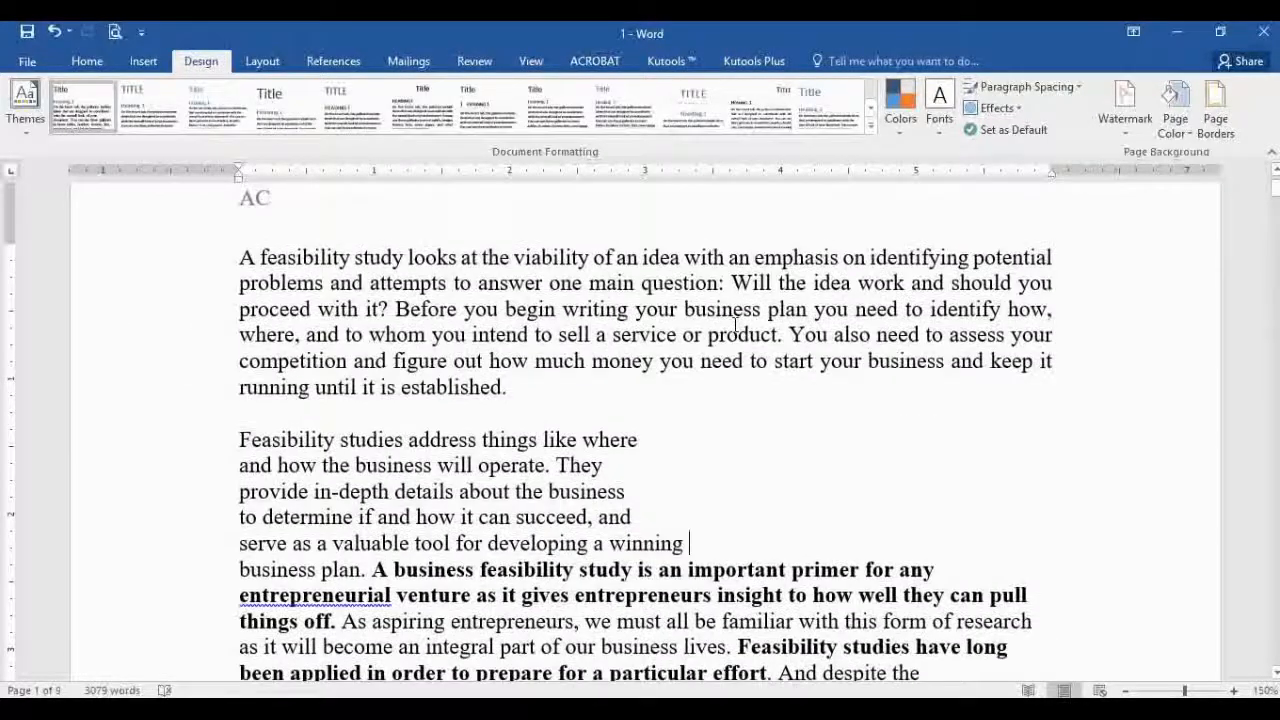
pyautogui.click(1140, 100)
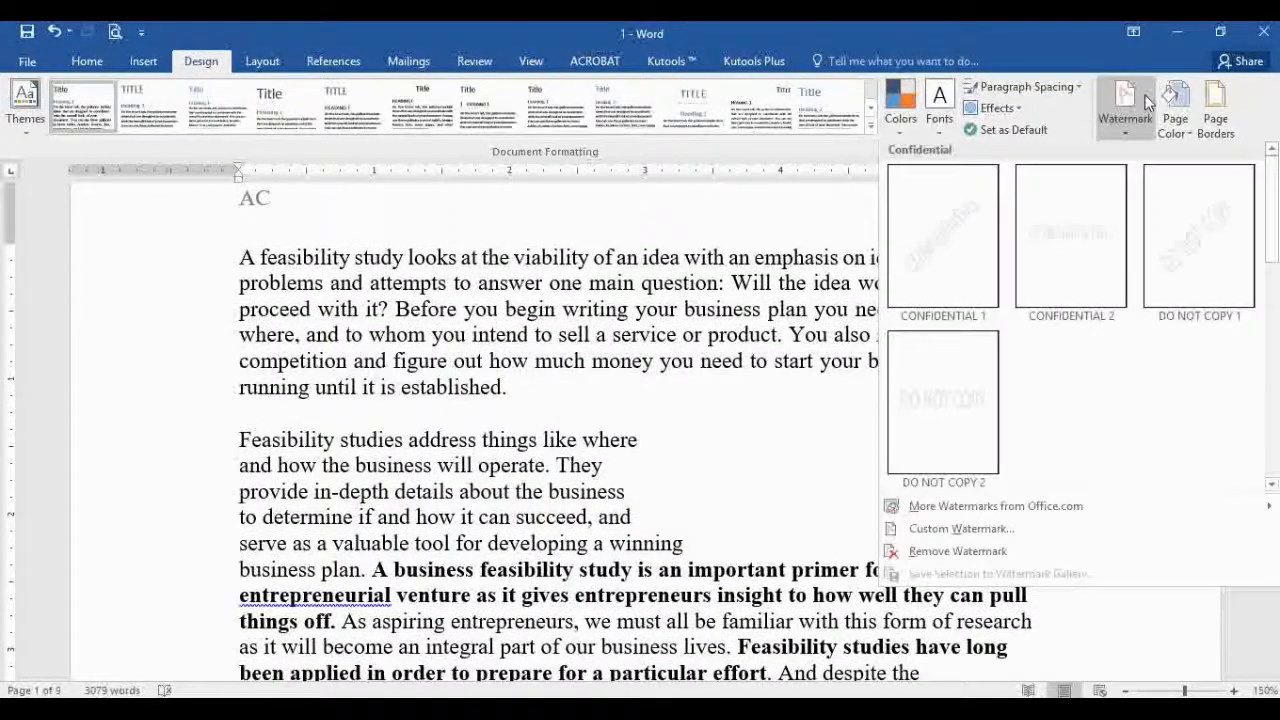
pyautogui.click(977, 535)
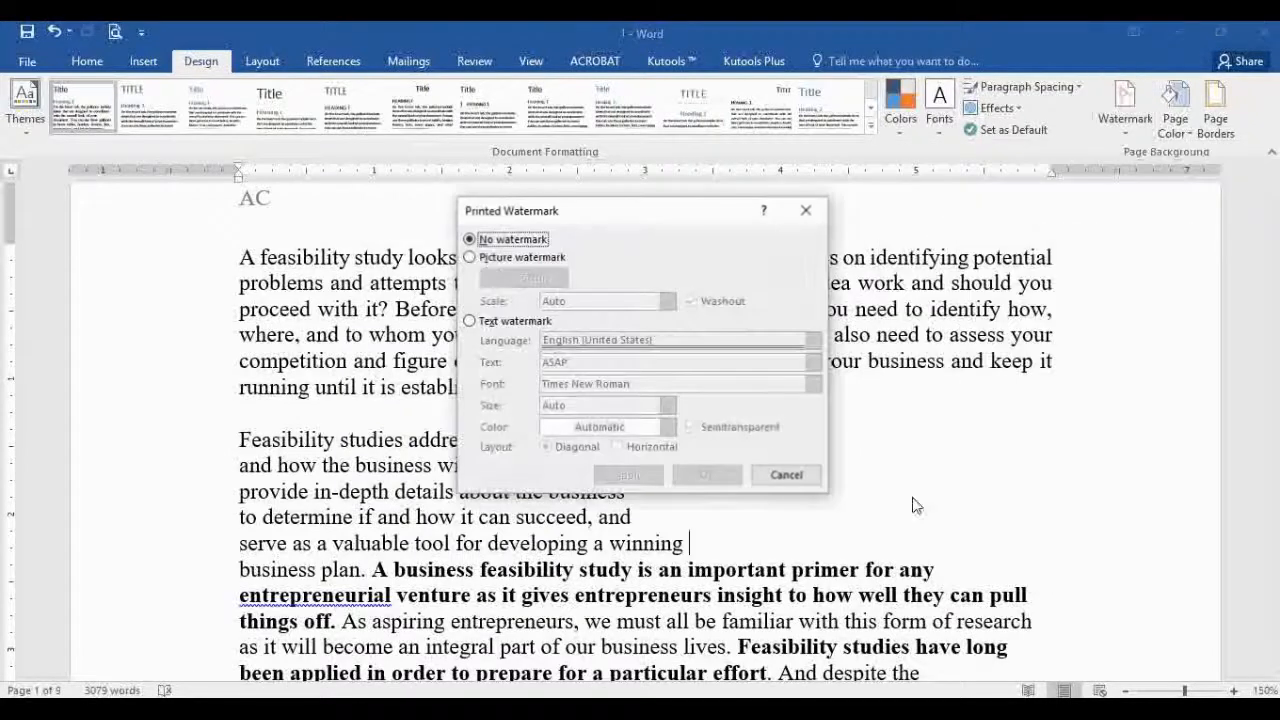
pyautogui.click(490, 258)
pyautogui.click(502, 277)
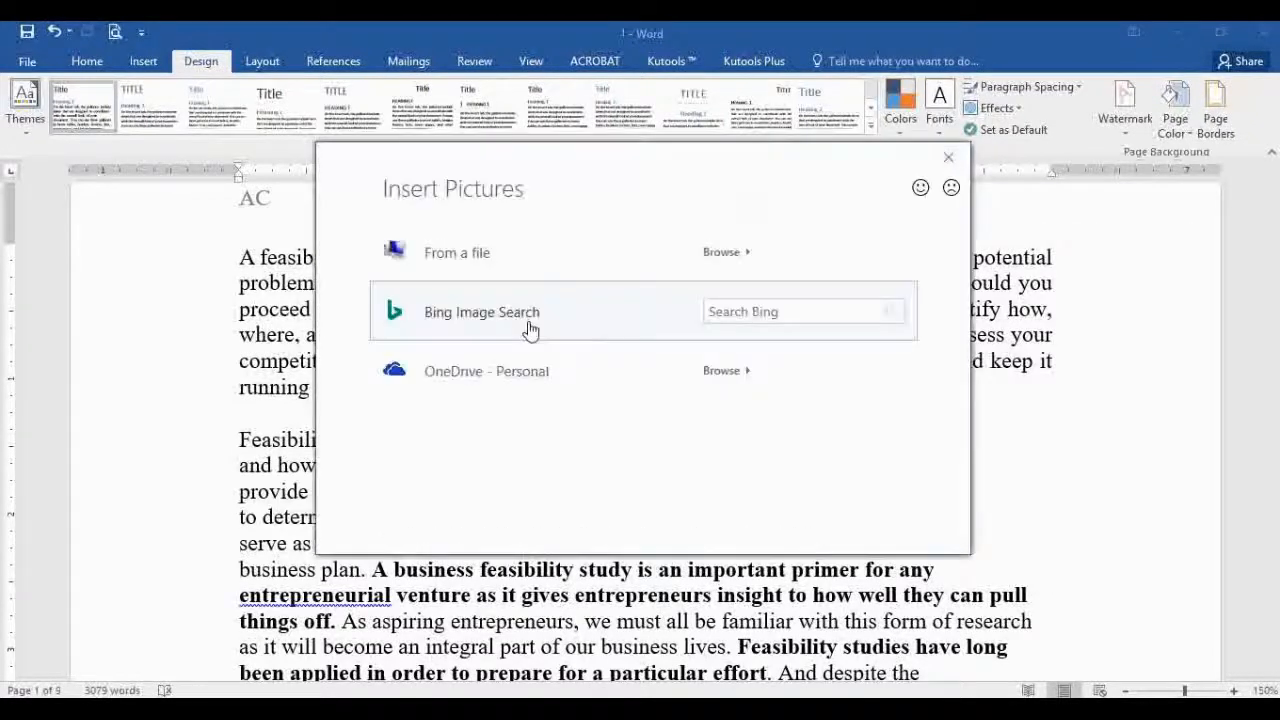
pyautogui.click(486, 264)
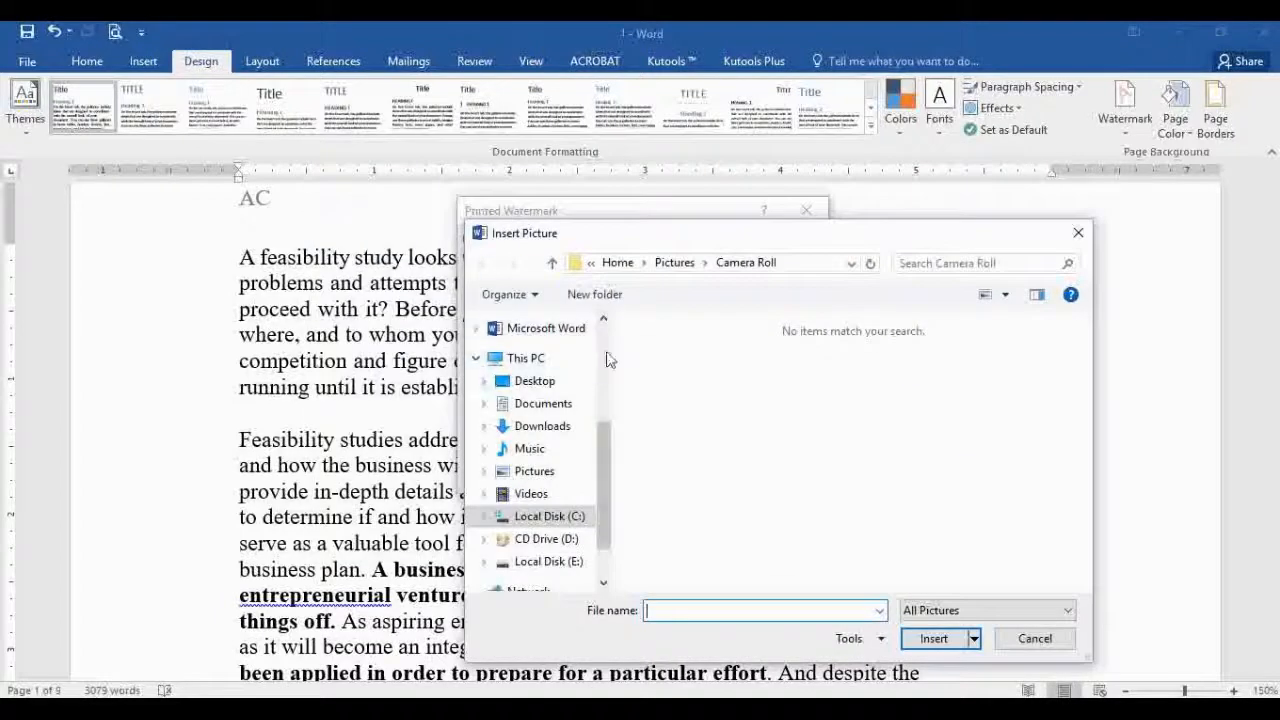
pyautogui.scroll(3, 590, 340)
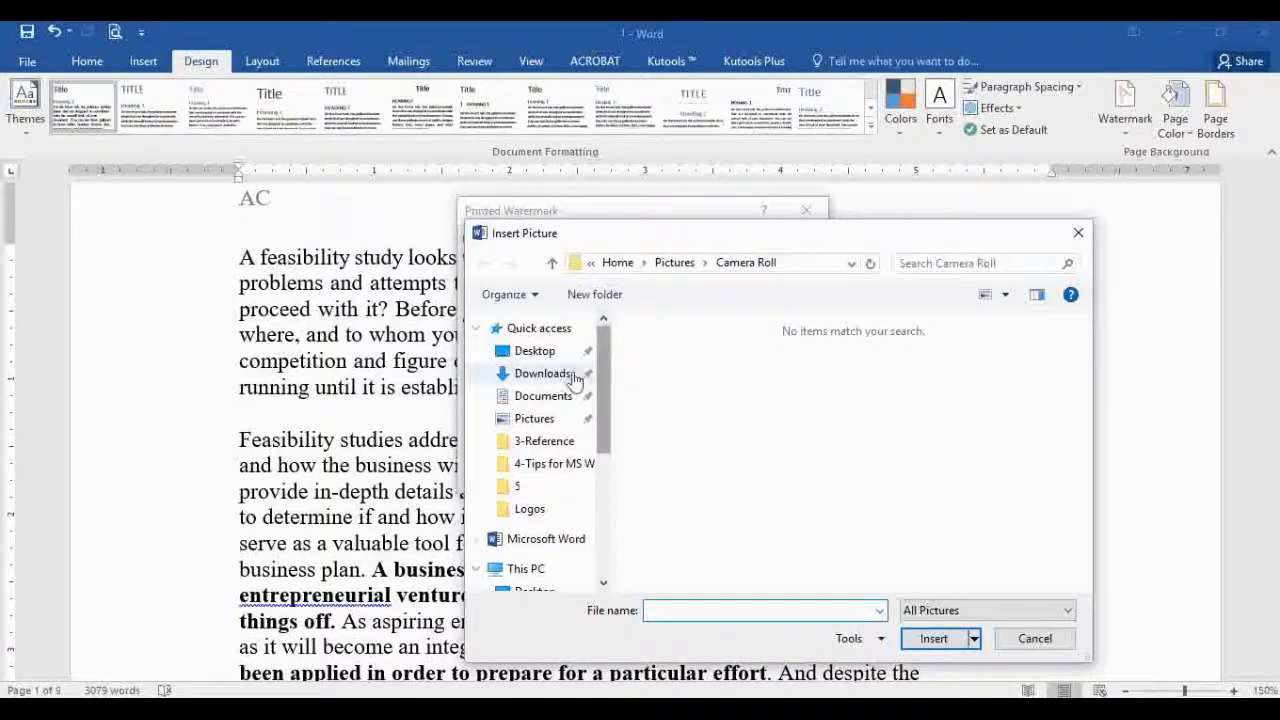
pyautogui.click(534, 418)
pyautogui.click(1020, 383)
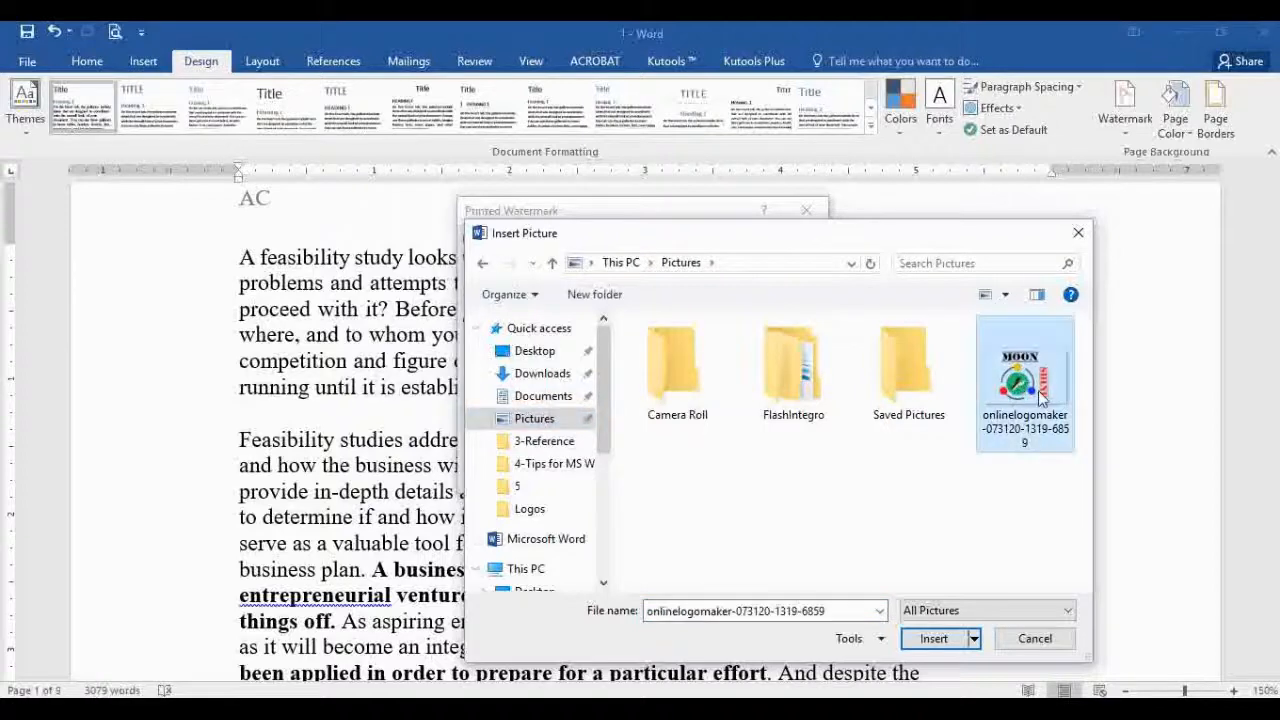
pyautogui.click(933, 639)
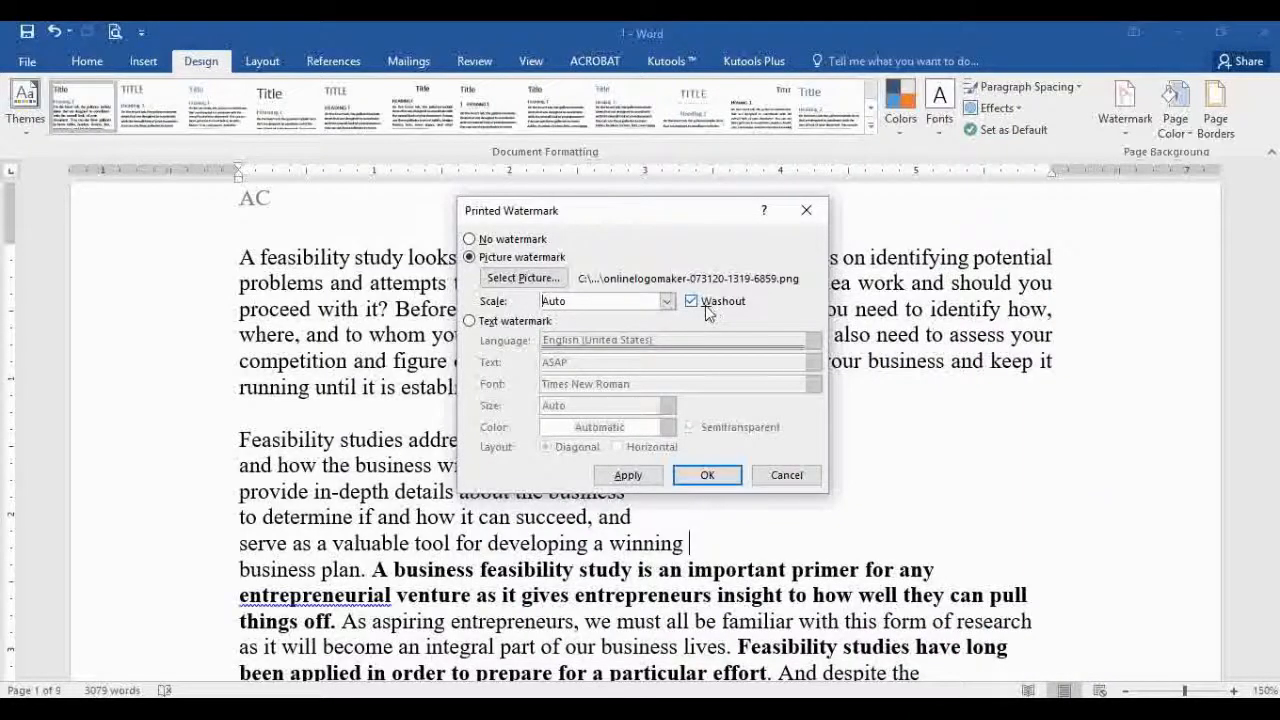
pyautogui.click(705, 476)
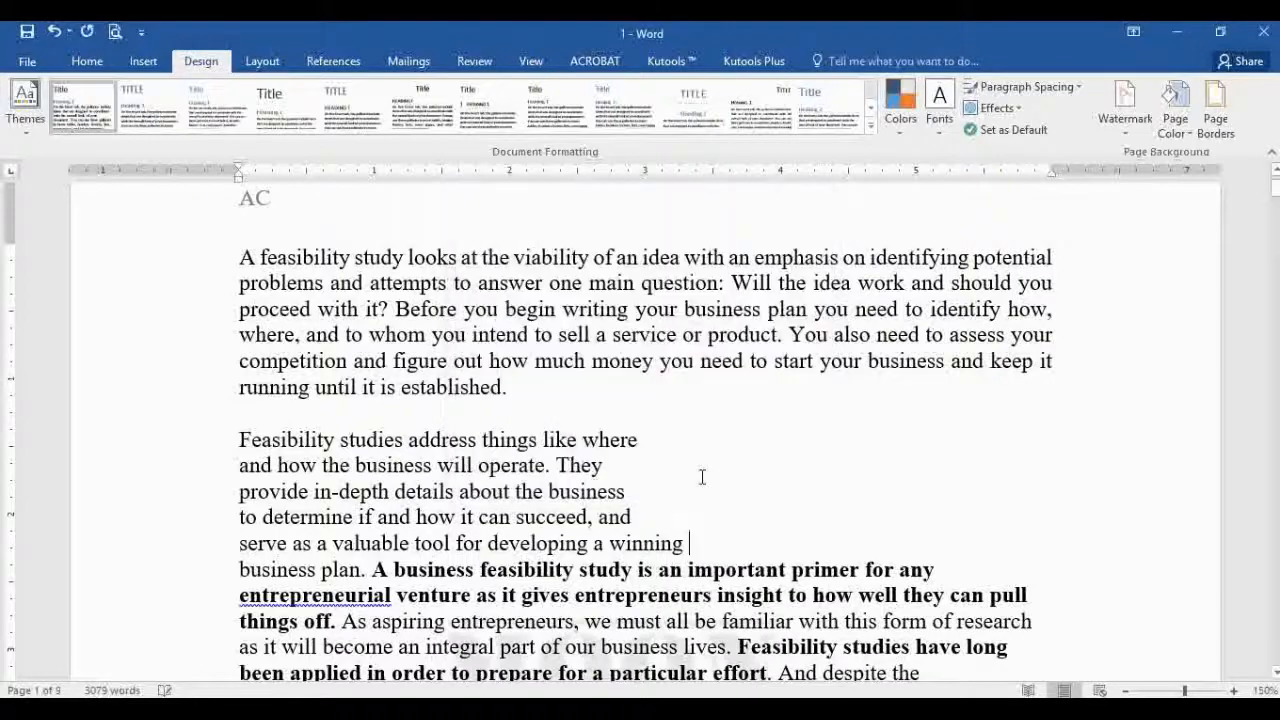
# Step: Insert a page break after 'These are as follows:' on page 2, making 10 pages
pyautogui.scroll(-8, 702, 477)
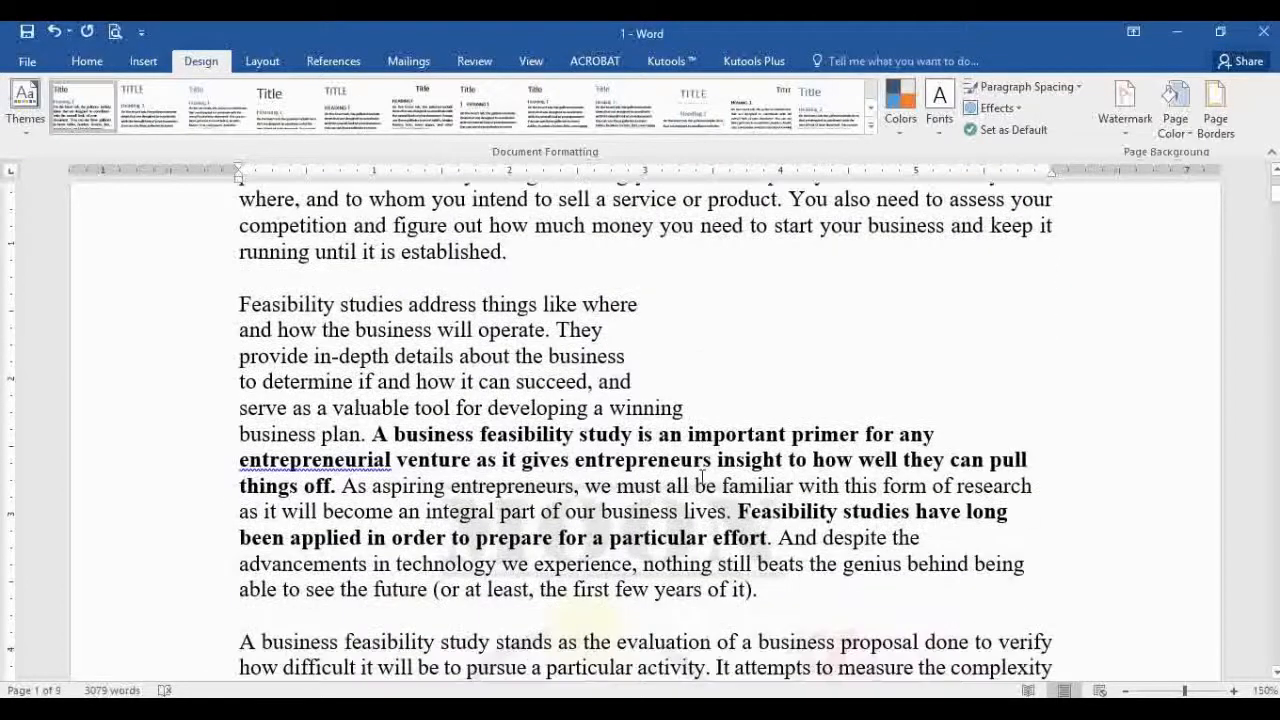
pyautogui.scroll(-2, 702, 477)
pyautogui.scroll(5, 638, 503)
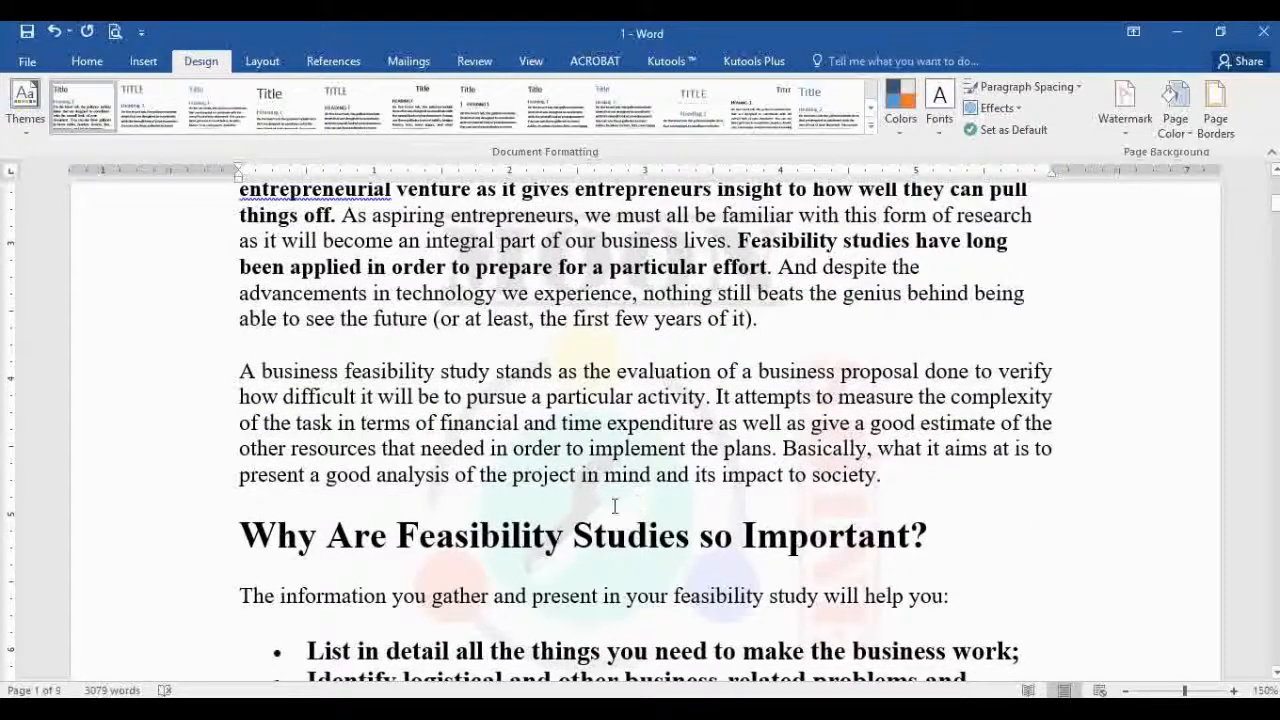
pyautogui.scroll(-12, 615, 506)
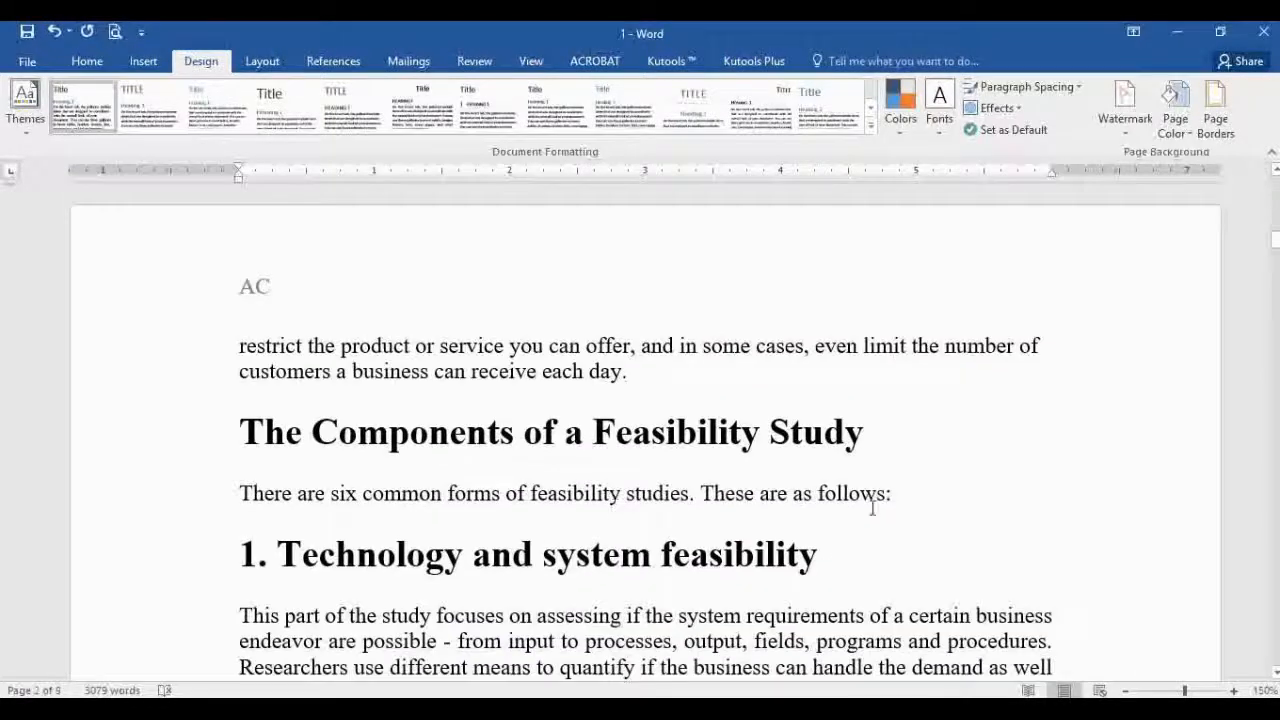
pyautogui.scroll(-3, 872, 508)
pyautogui.click(238, 343)
pyautogui.hotkey('ctrl', 'Return')
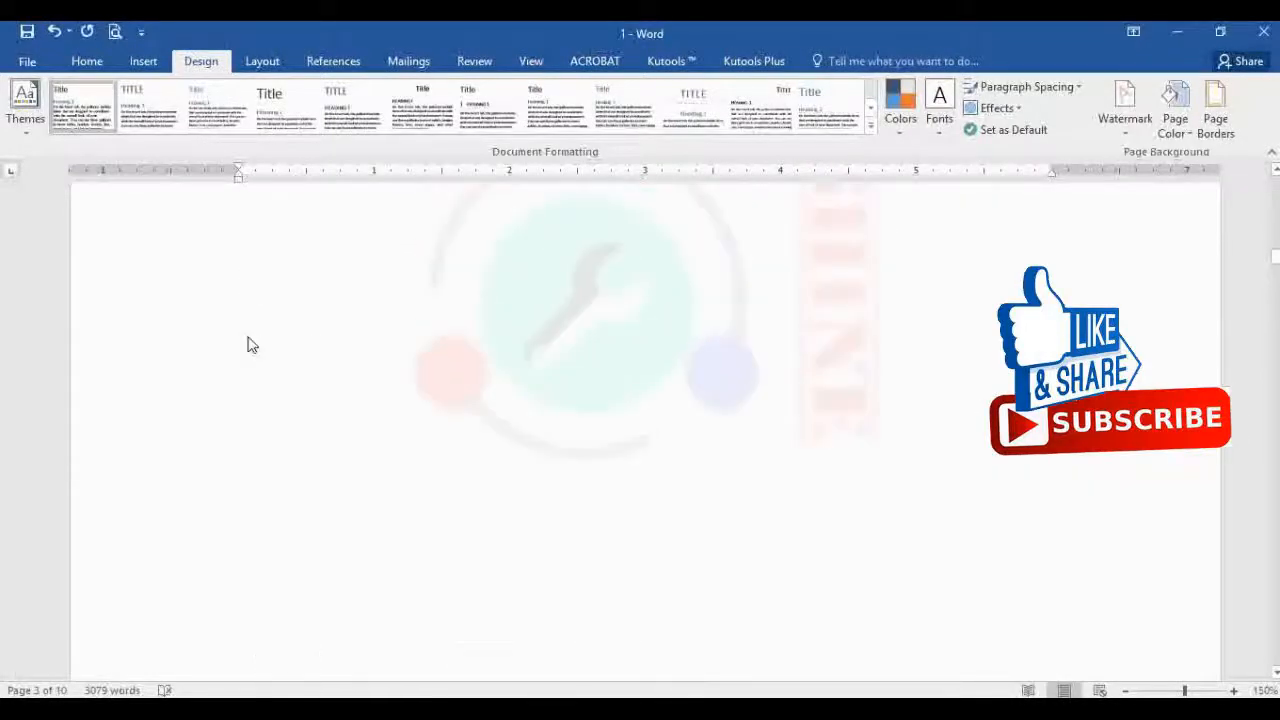
pyautogui.scroll(3, 300, 354)
pyautogui.scroll(-2, 400, 395)
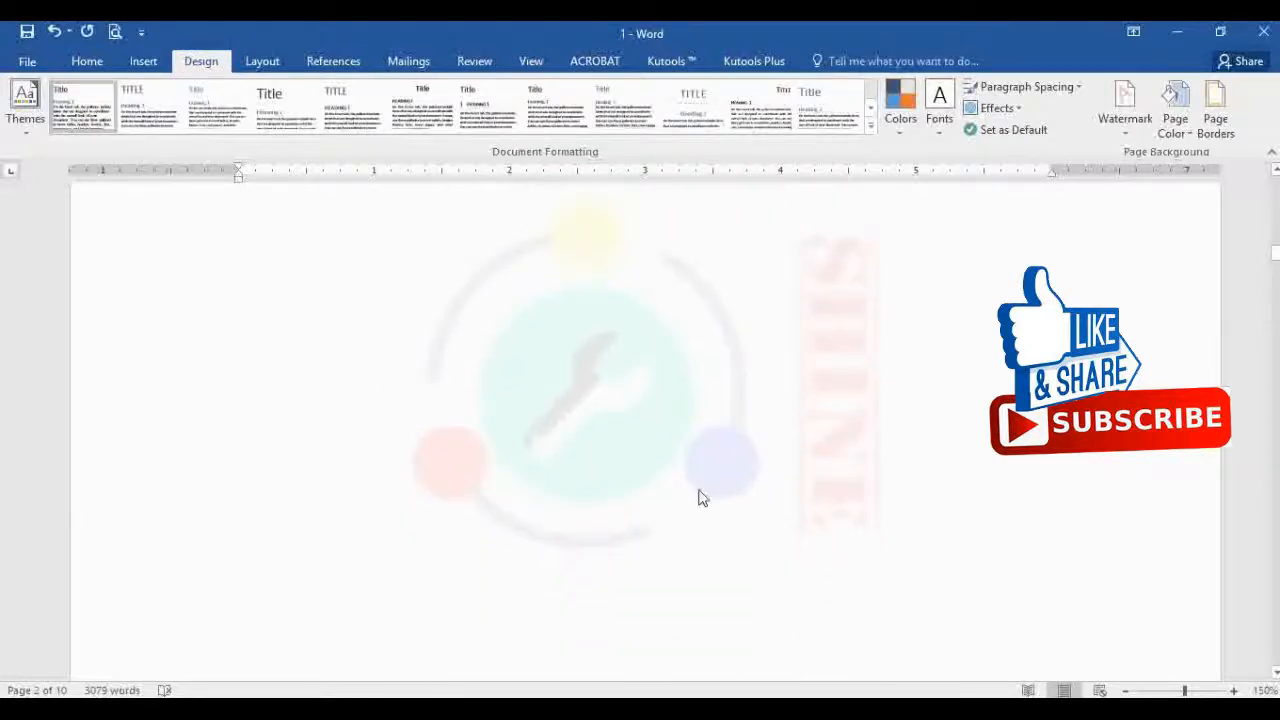
pyautogui.scroll(-1, 613, 459)
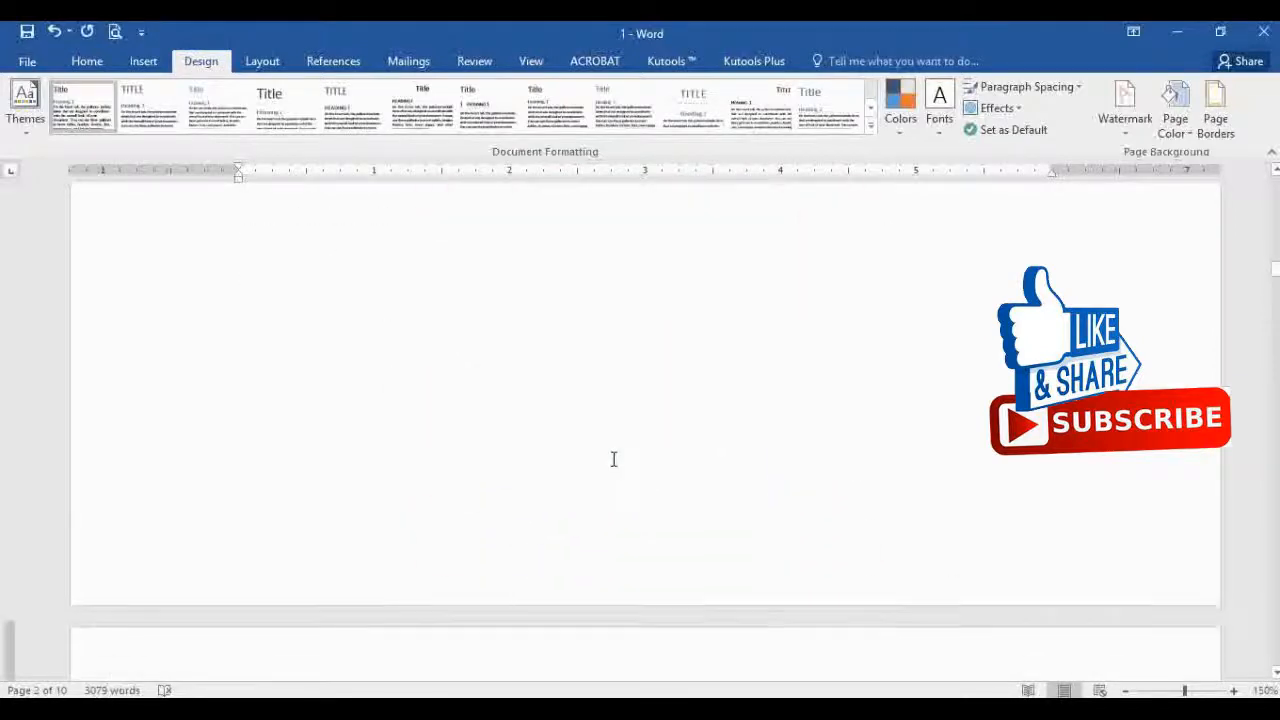
pyautogui.scroll(-10, 613, 459)
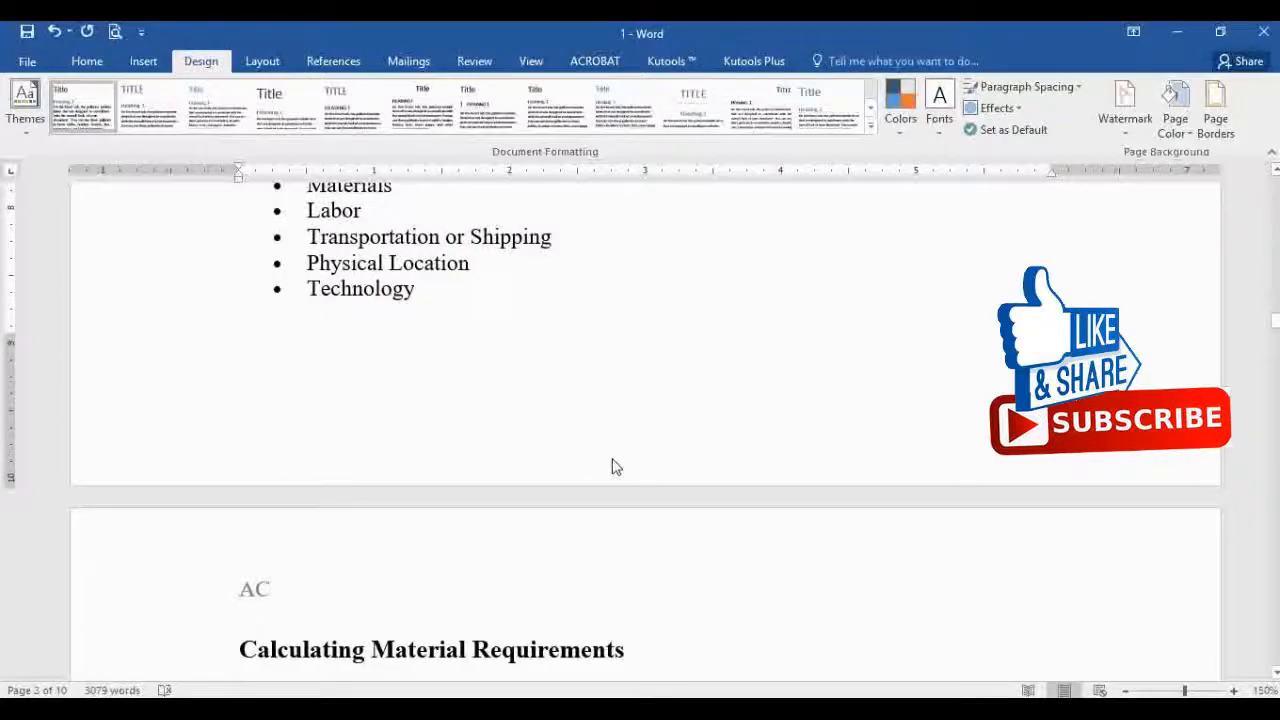
pyautogui.scroll(-10, 614, 467)
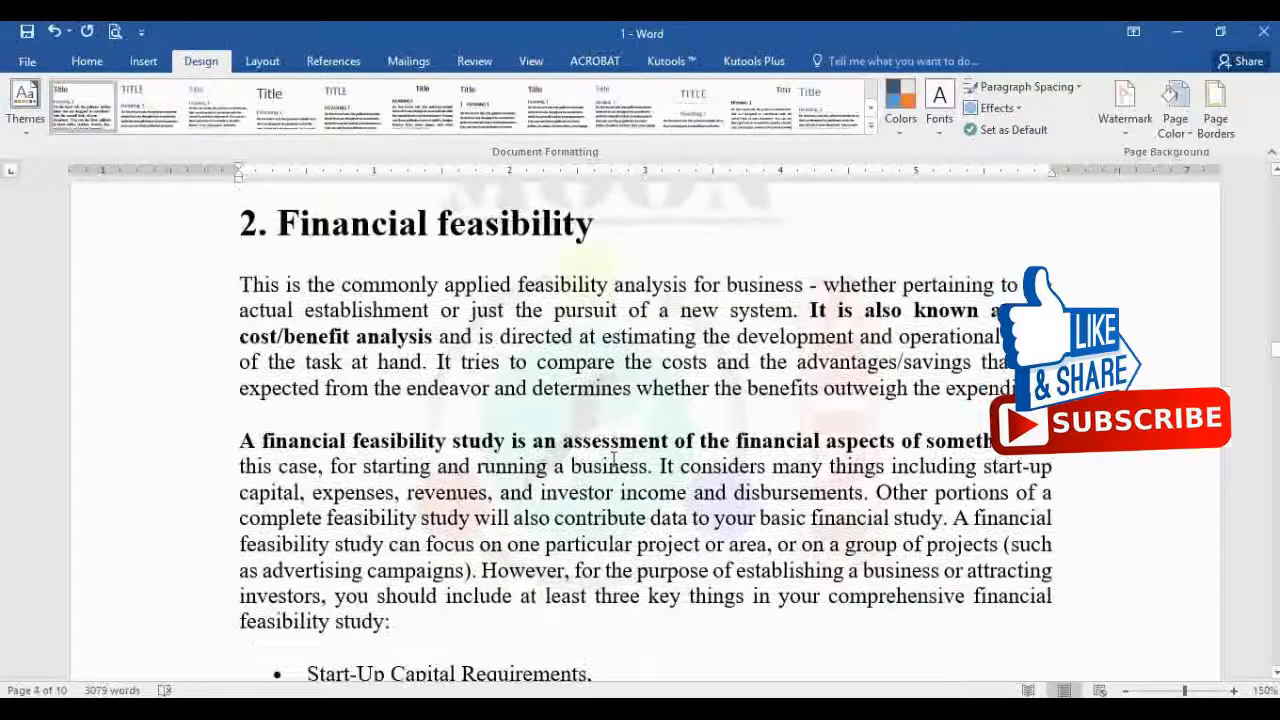
pyautogui.scroll(15, 613, 459)
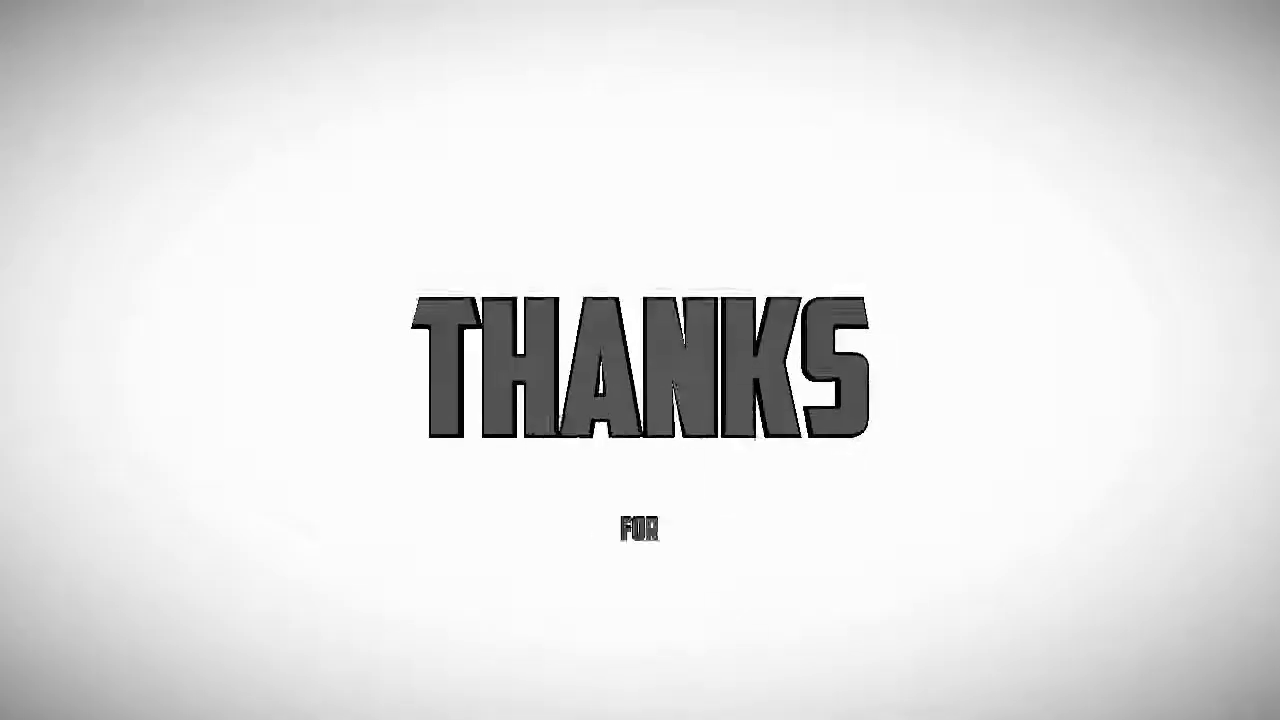